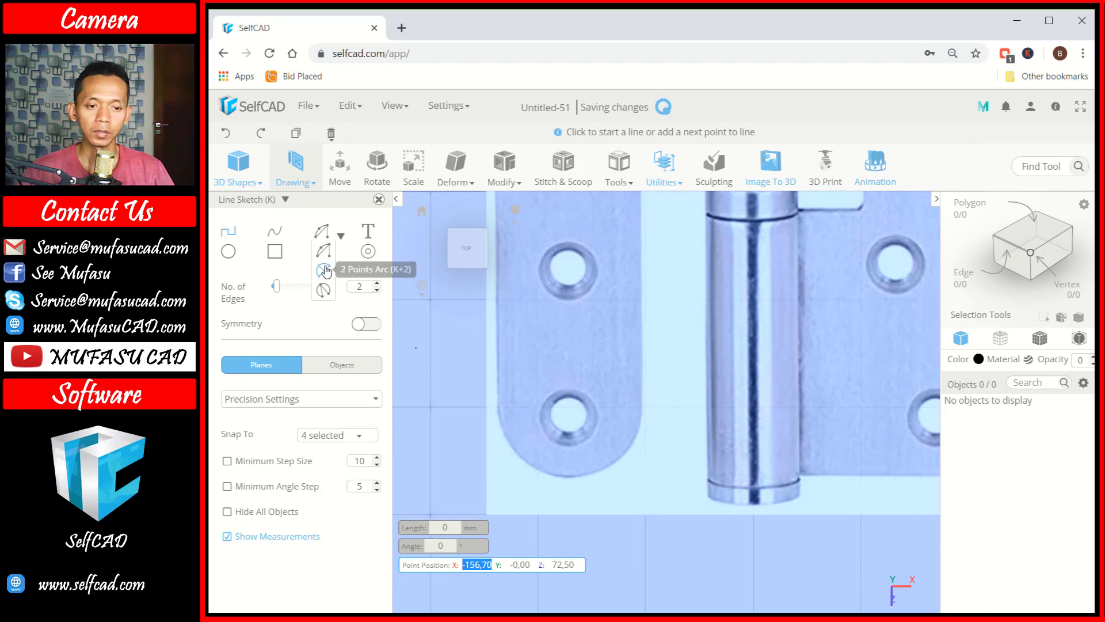
# Step: Trace the rounded lower end of the left hinge leaf with a 2 Points Arc about 67 mm across, using a 5° minimum angle step
pyautogui.click(325, 269)
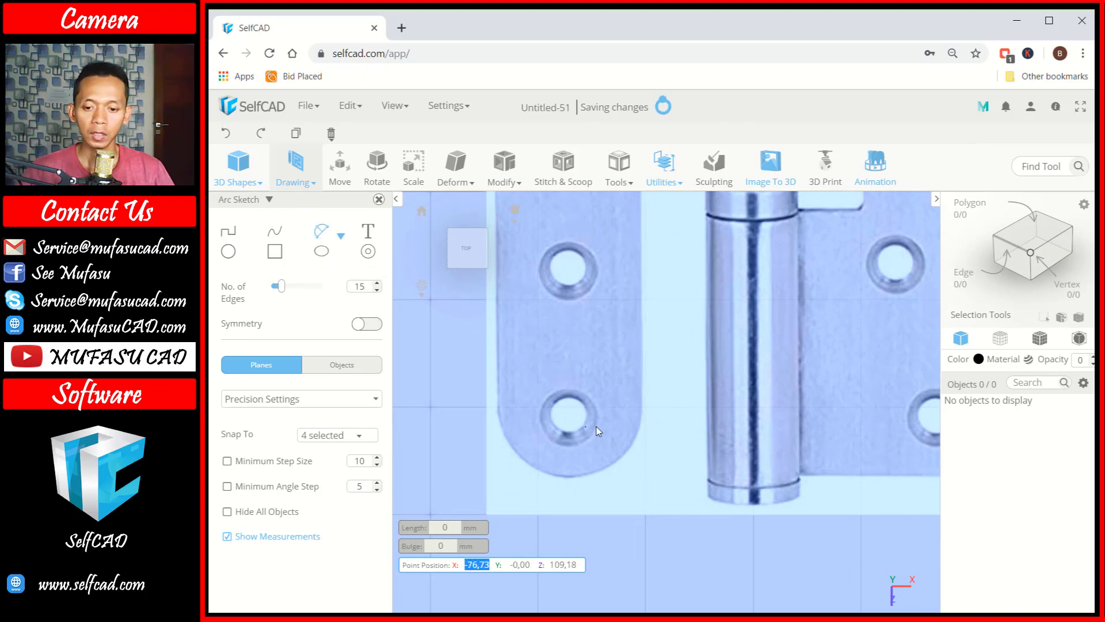
pyautogui.click(643, 408)
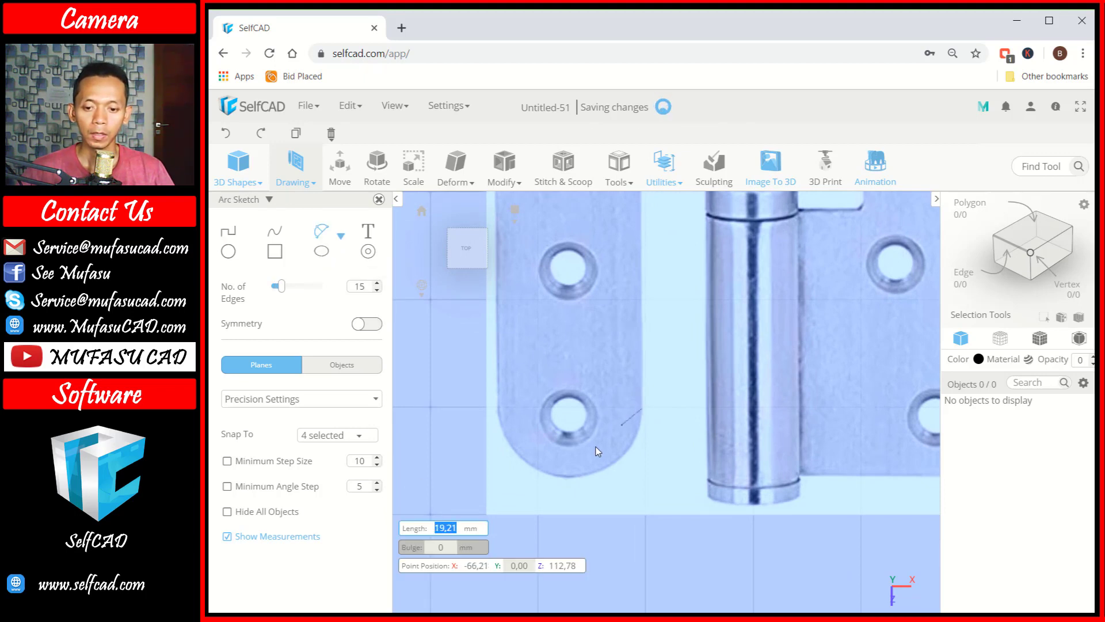
pyautogui.click(228, 486)
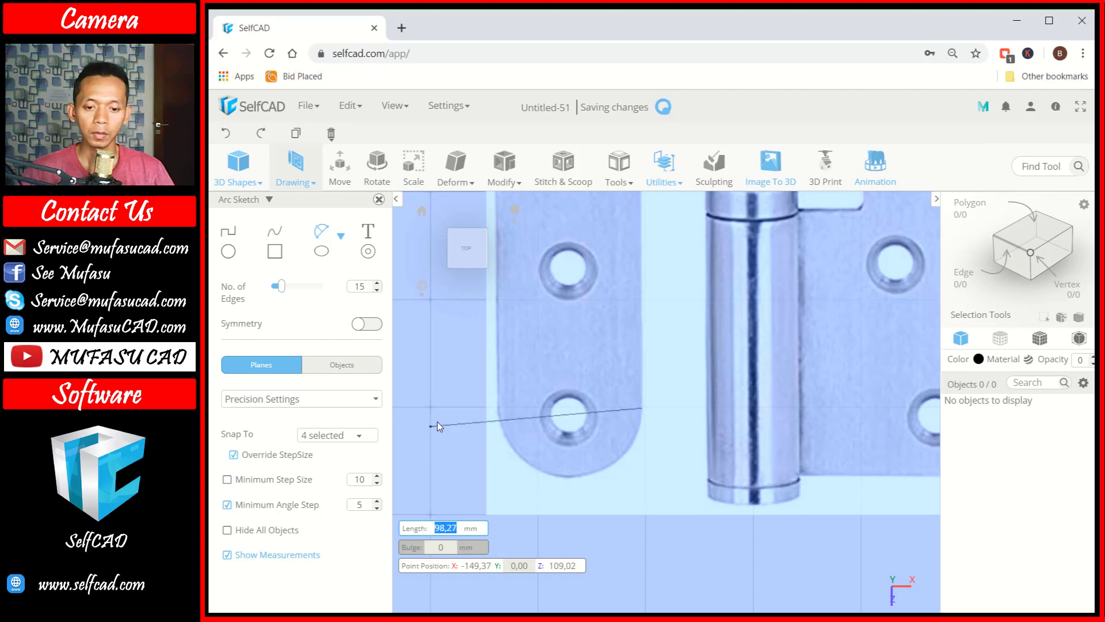
pyautogui.click(499, 412)
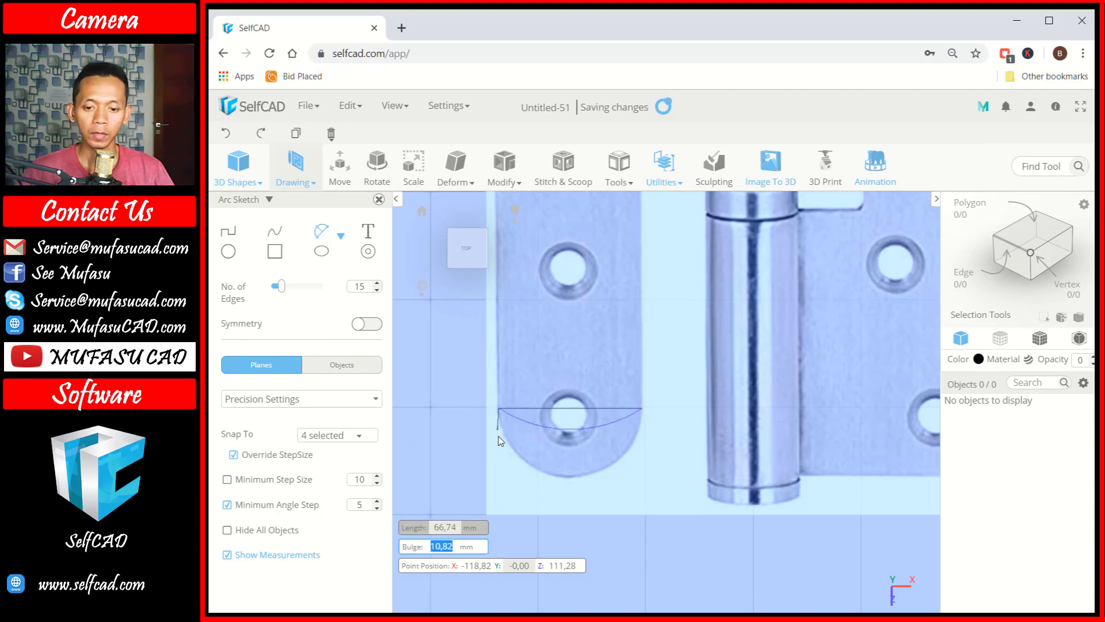
pyautogui.click(512, 480)
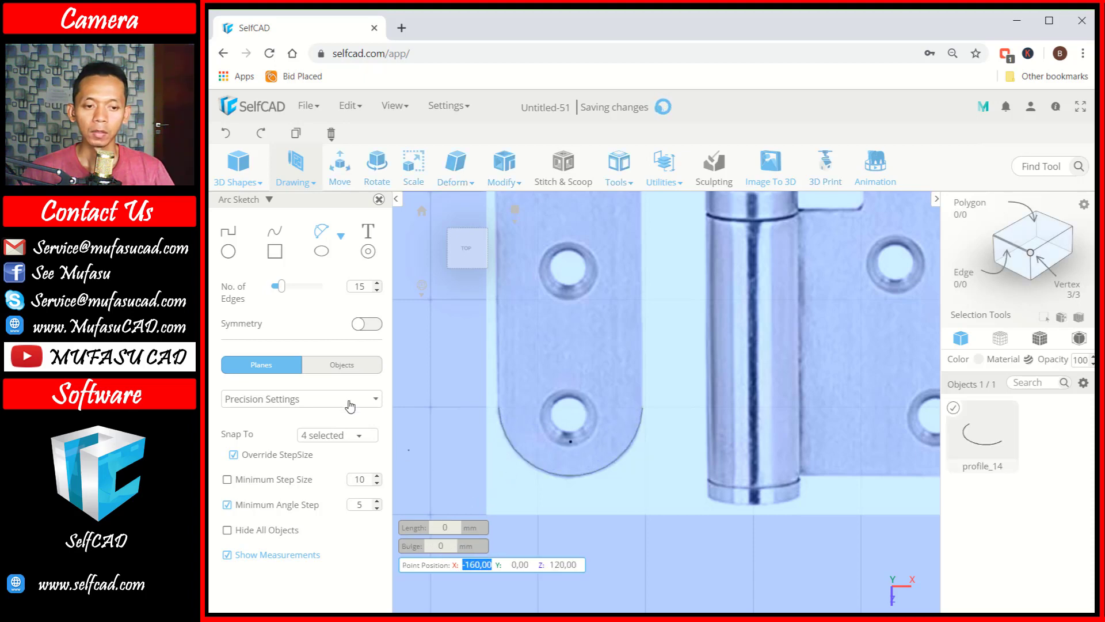
# Step: Draw a vertical line along the leaf's outer edge from the arc's left end to the upper corner curve, constrained to 5° angle steps
pyautogui.click(228, 232)
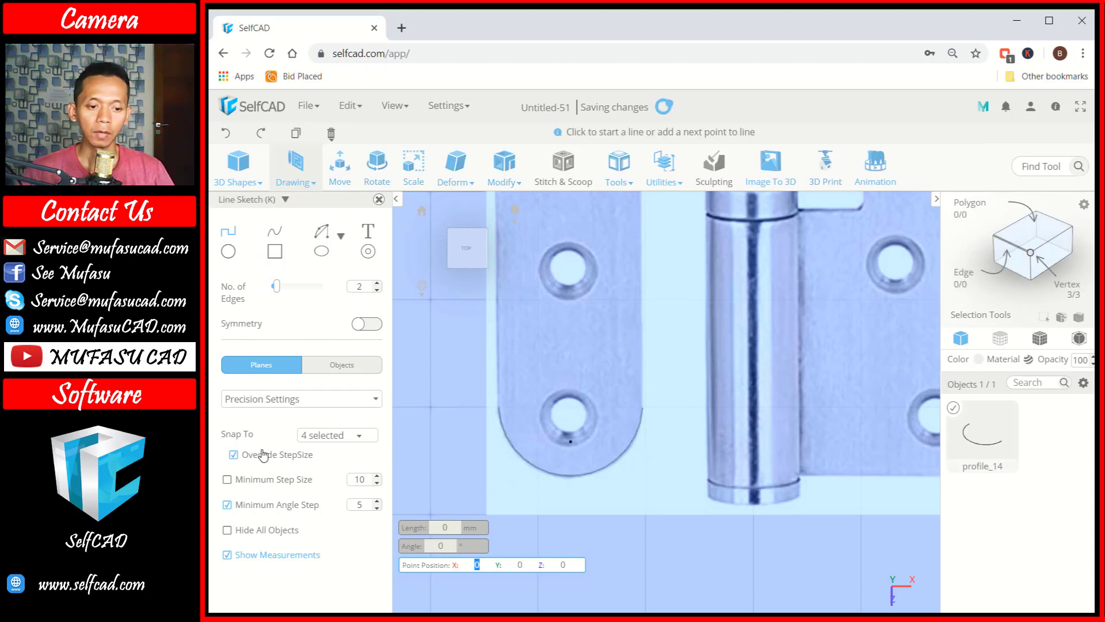
pyautogui.click(228, 505)
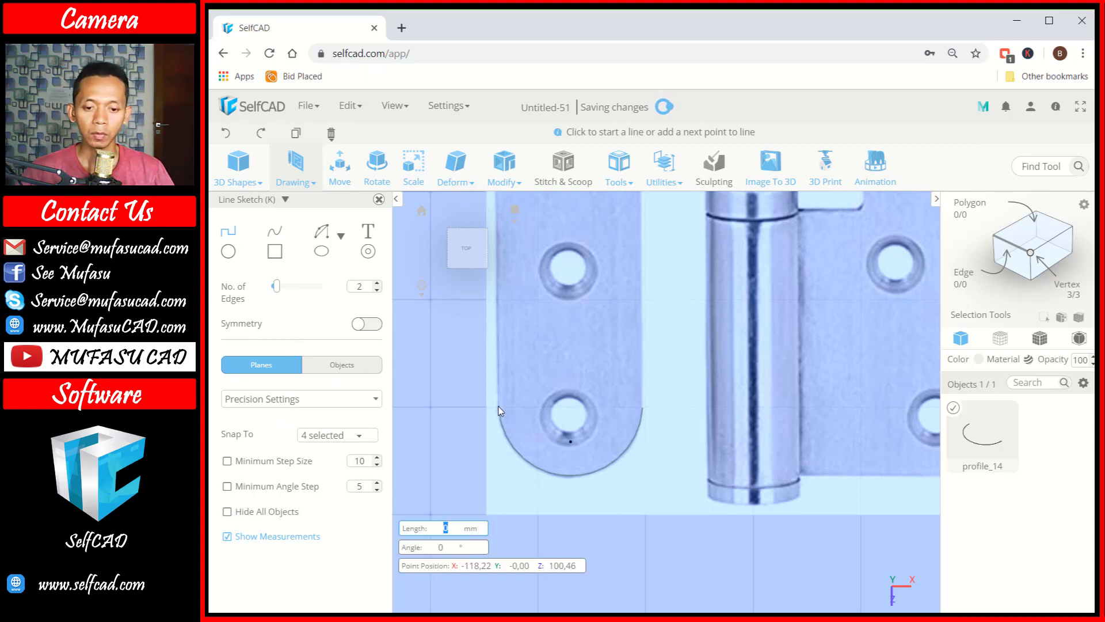
pyautogui.scroll(-5, 500, 410)
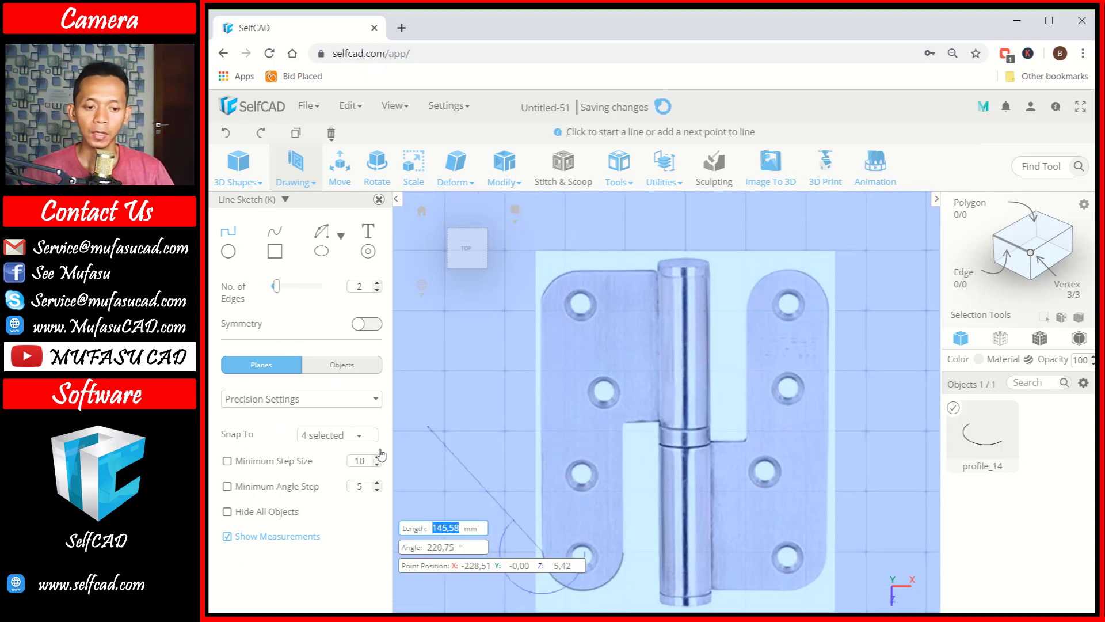
pyautogui.click(227, 486)
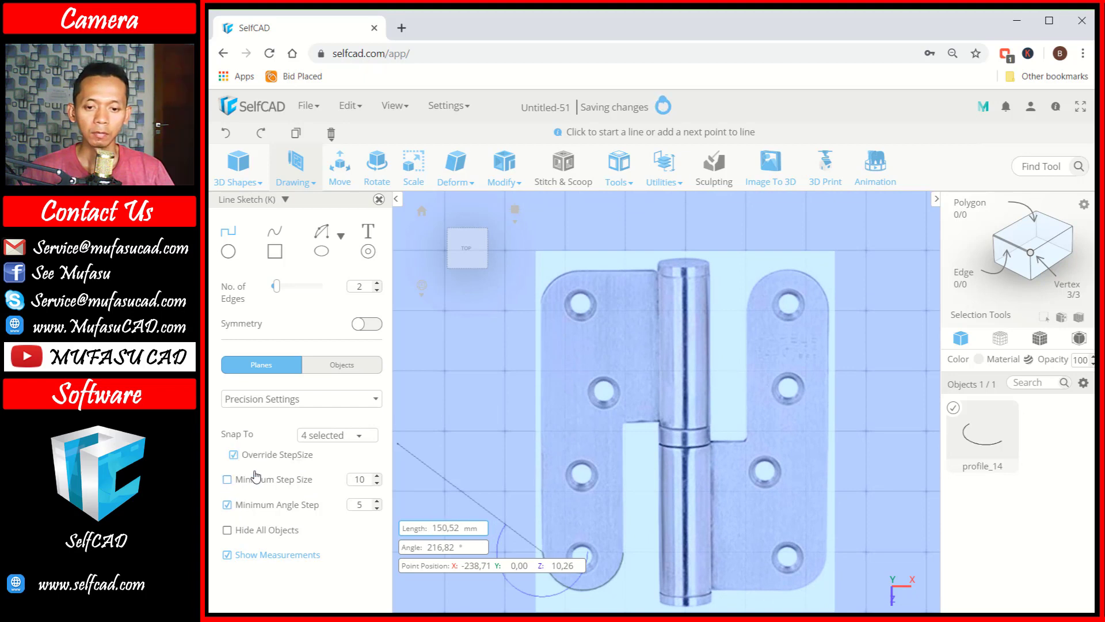
pyautogui.click(543, 304)
# Step: Trace the leaf's rounded upper-left corner with a 2 Points Arc about 39 mm across, without the angle step constraint
pyautogui.click(341, 236)
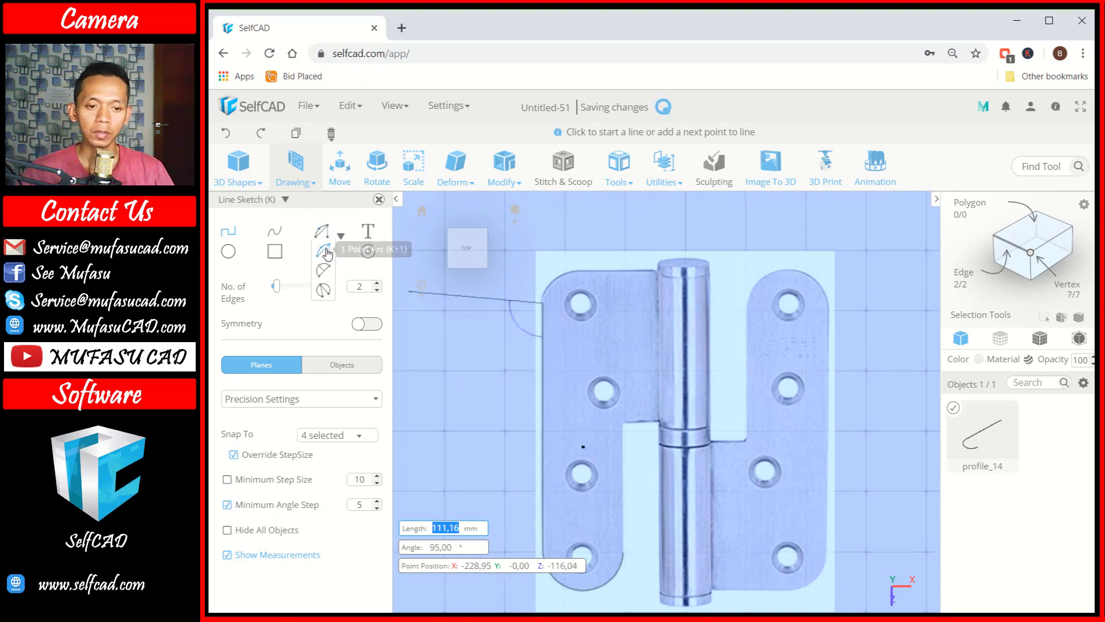
pyautogui.click(323, 269)
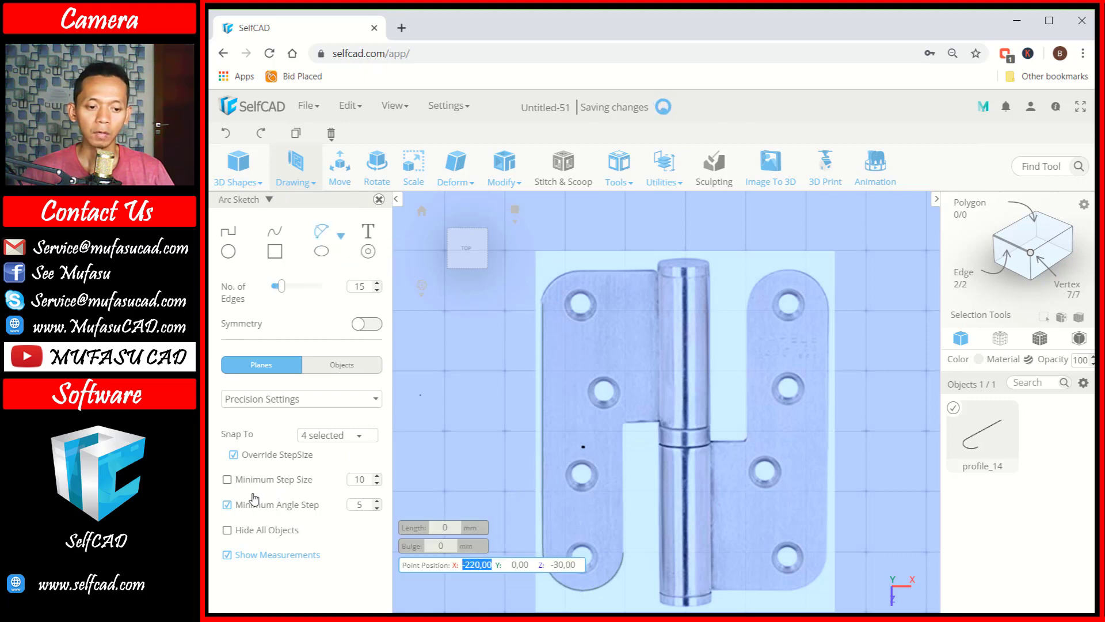
pyautogui.click(227, 505)
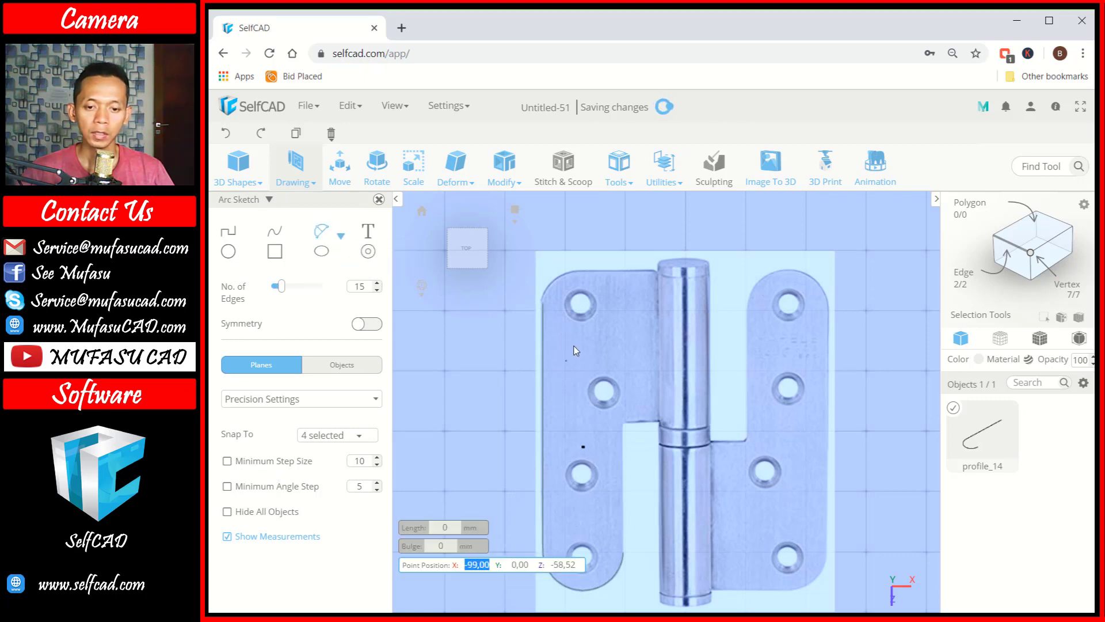
pyautogui.click(544, 305)
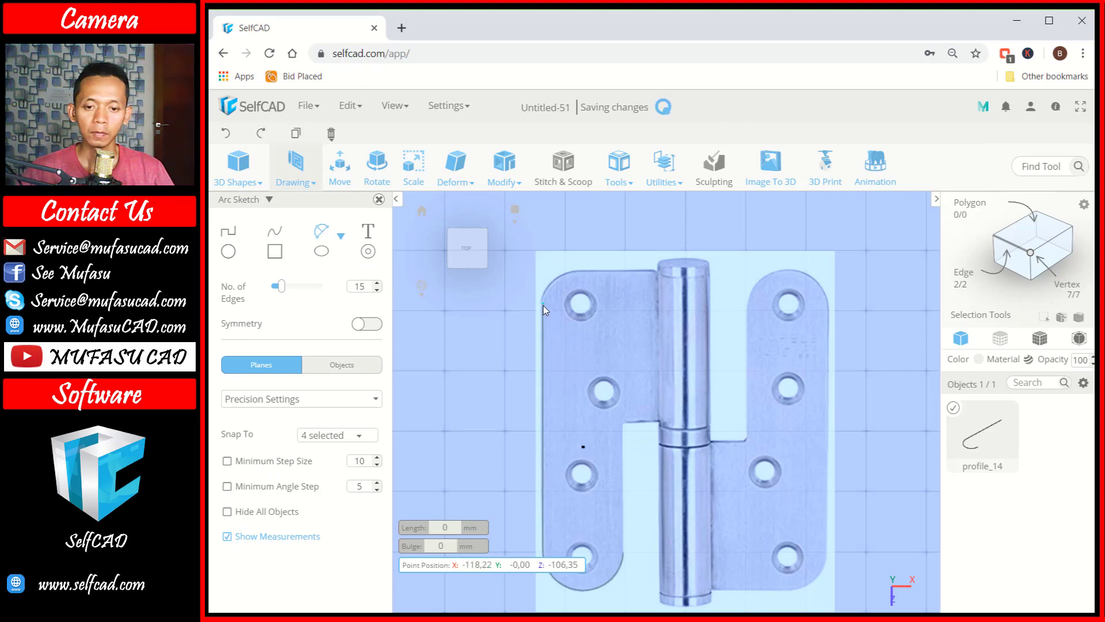
pyautogui.click(579, 273)
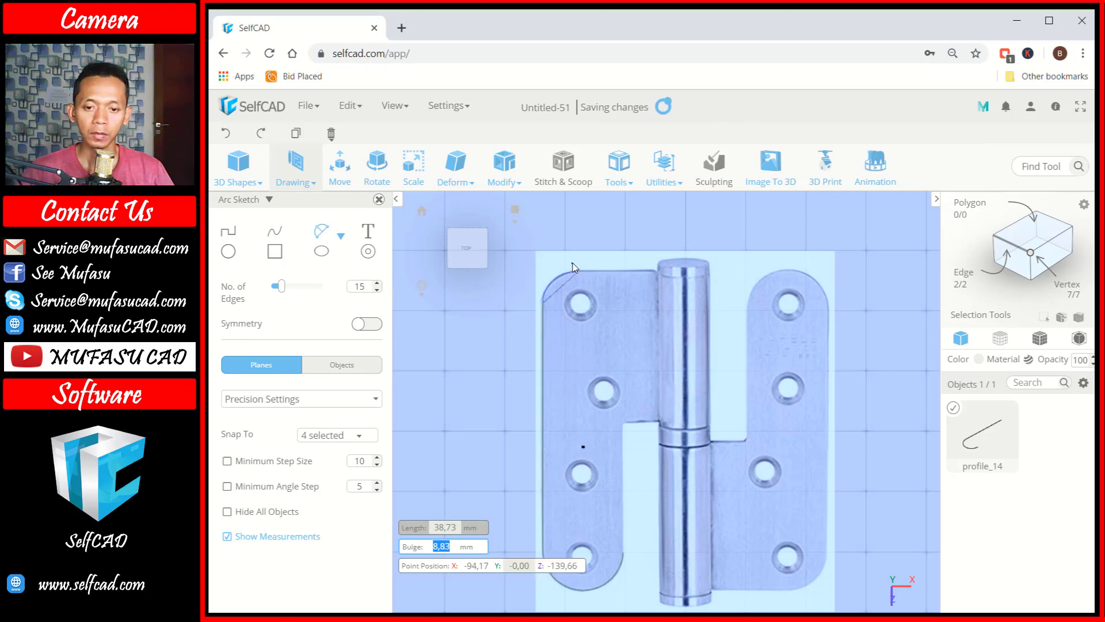
pyautogui.click(573, 267)
# Step: Draw connected lines in 5° angle steps along the leaf's top edge, down beside the barrel about 124 mm, and back past the cutout corner
pyautogui.scroll(4, 580, 265)
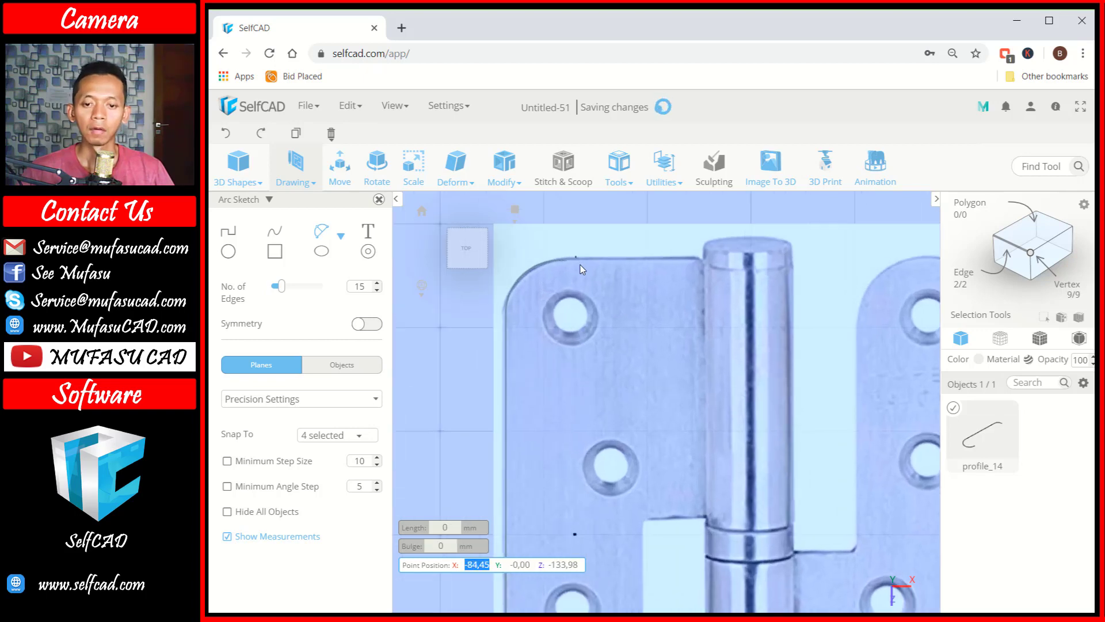
pyautogui.click(236, 234)
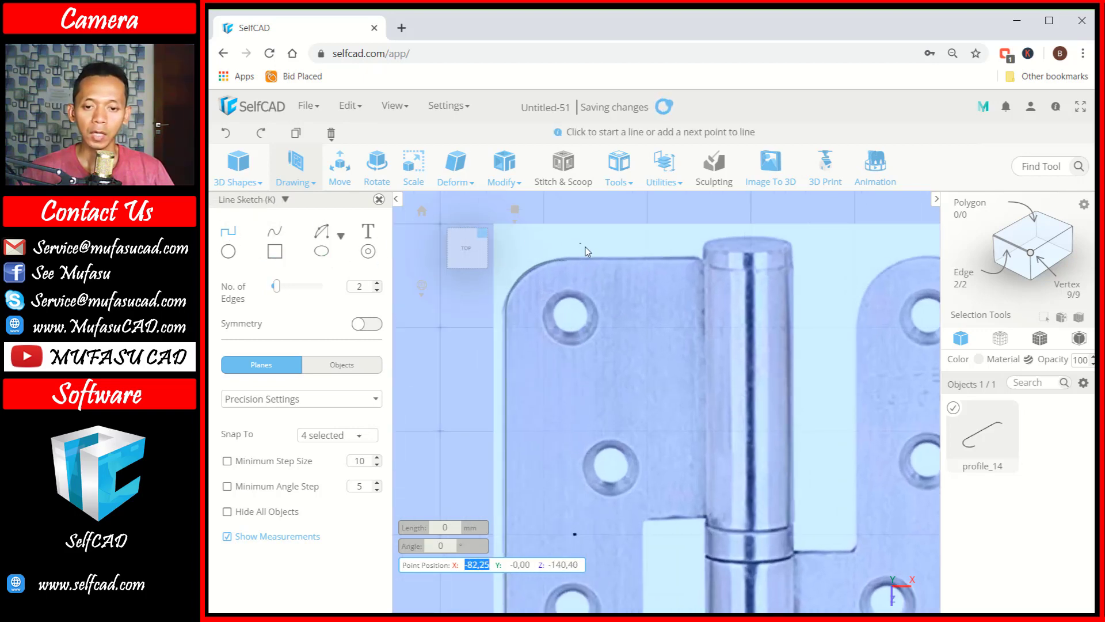
pyautogui.click(570, 264)
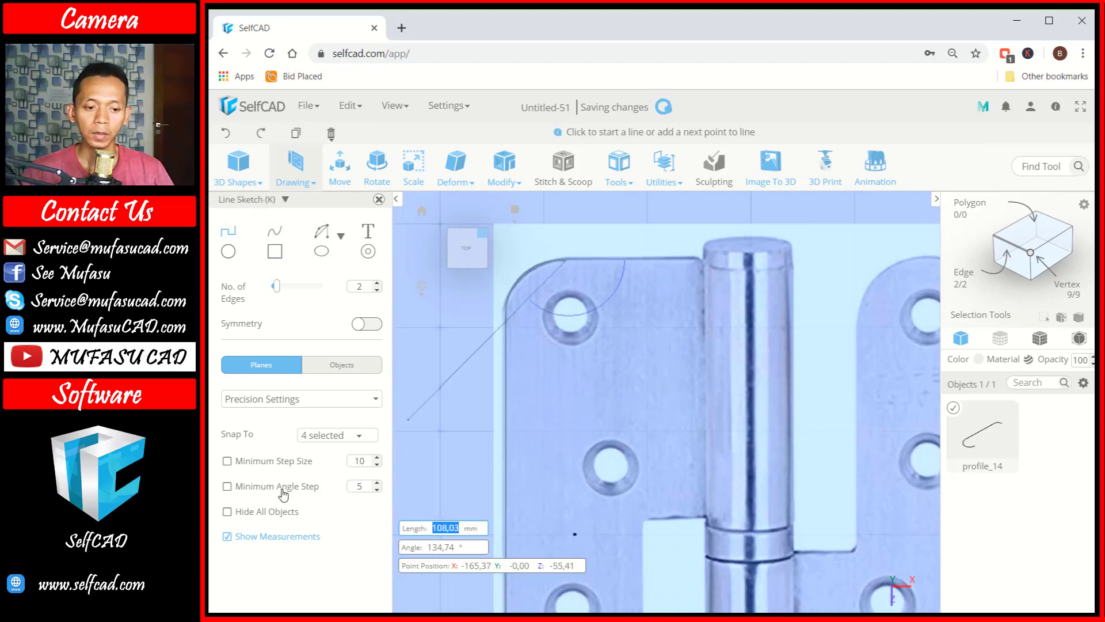
pyautogui.click(228, 487)
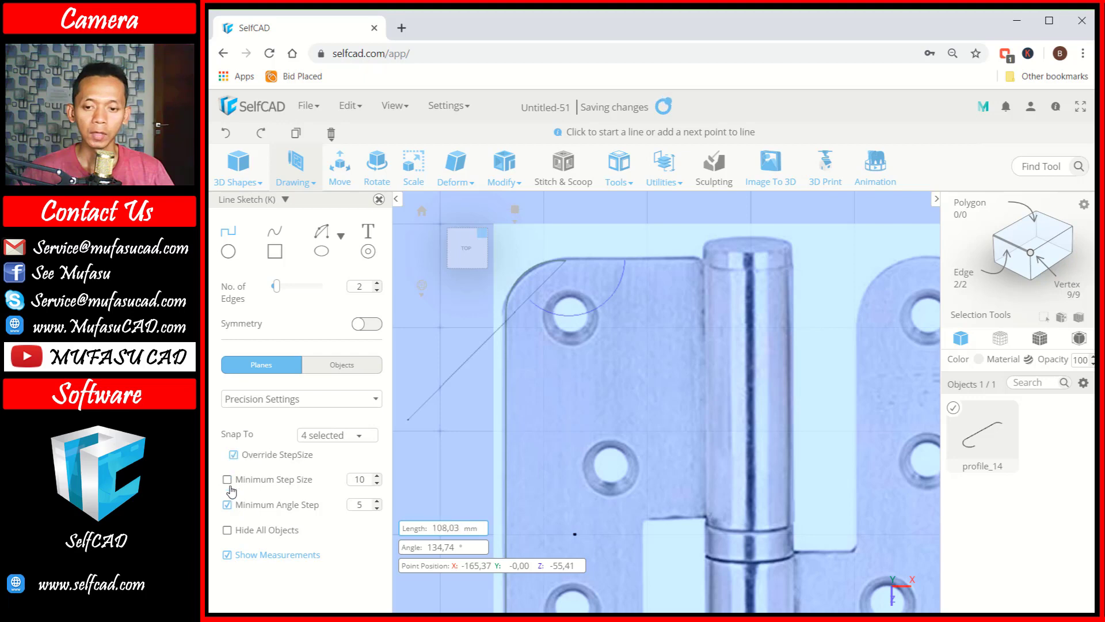
pyautogui.click(704, 265)
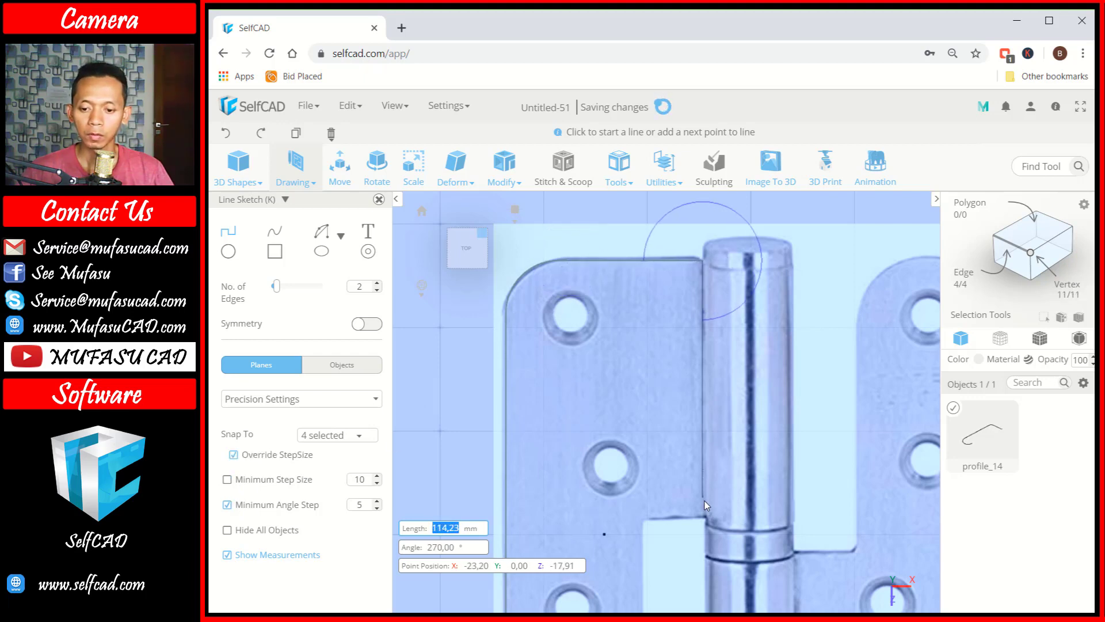
pyautogui.click(705, 517)
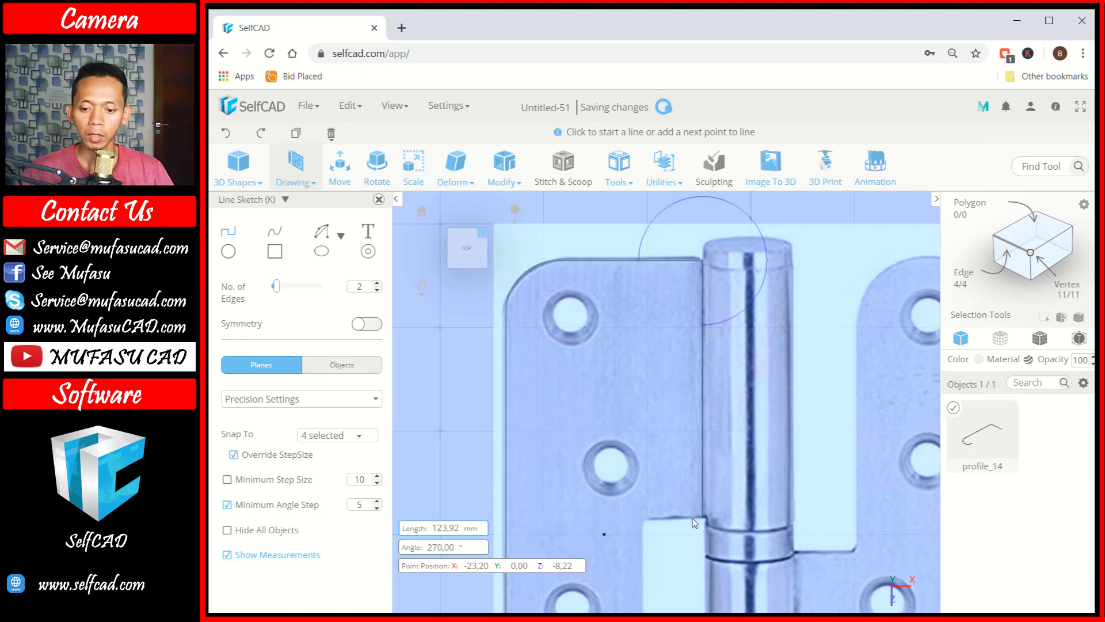
pyautogui.click(581, 521)
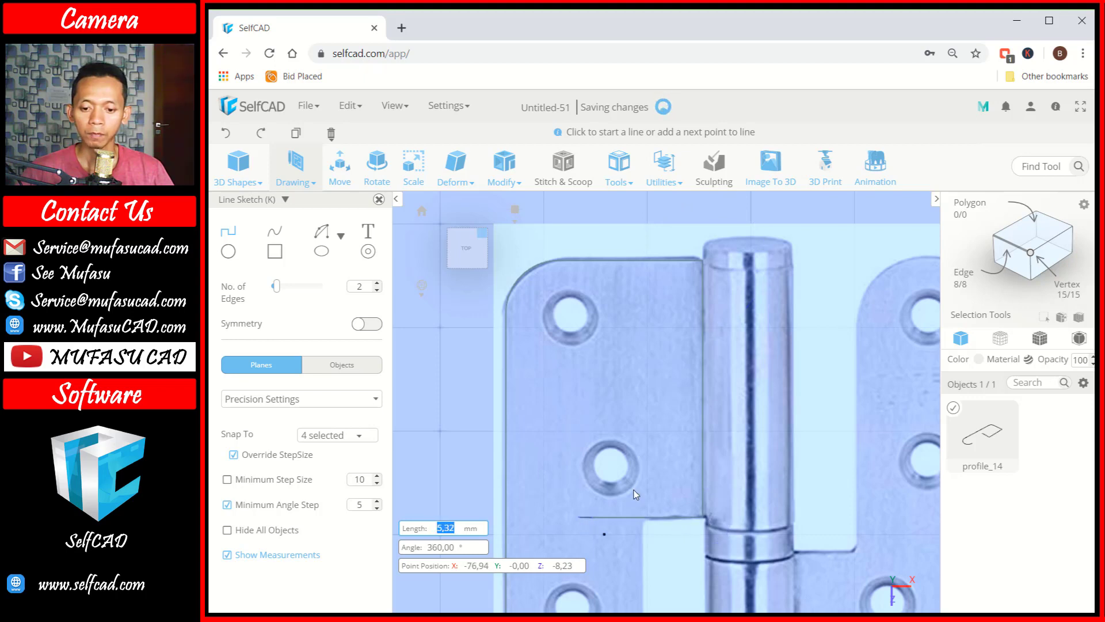
# Step: Draw a vertical line from the right end of the lower arc up past the leaf's top edge and end the line
pyautogui.scroll(-2, 688, 429)
pyautogui.moveTo(693, 532); pyautogui.dragTo(672, 541, button='middle')
pyautogui.click(647, 406)
pyautogui.scroll(-2, 670, 333)
pyautogui.click(652, 319)
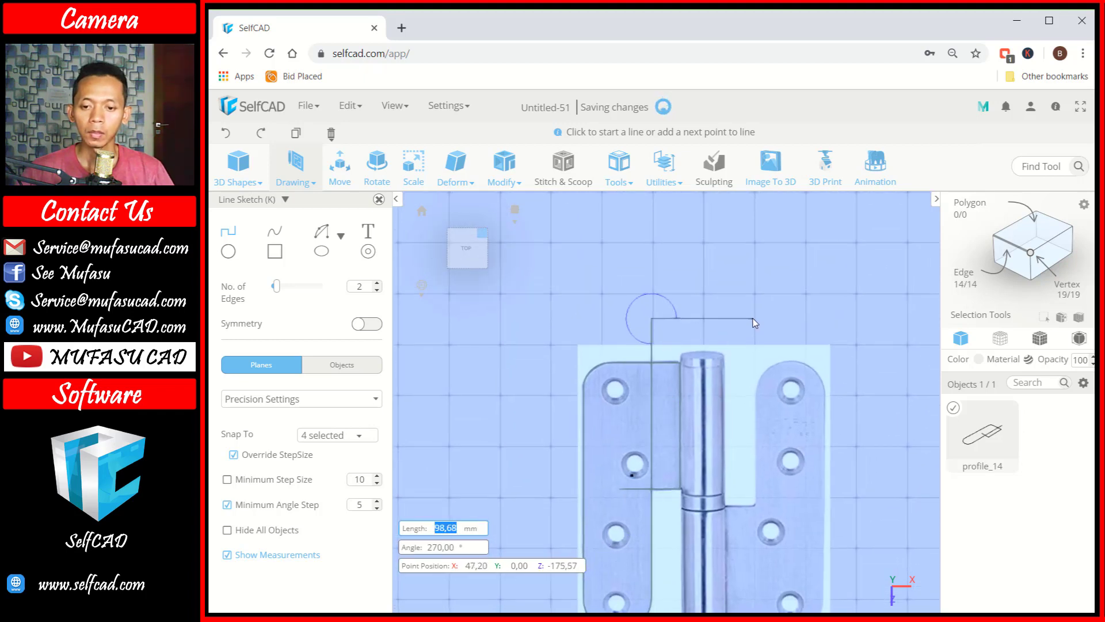
pyautogui.press('Escape')
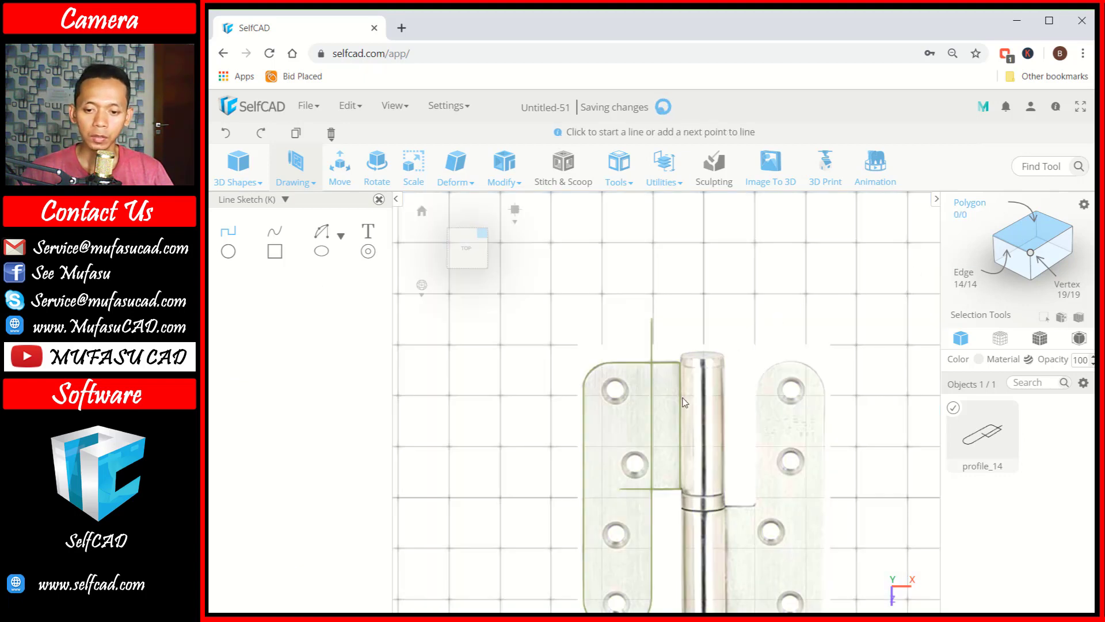
# Step: Delete the line ends that overshoot the leaf outline above the top edge and beyond the cutout corner
pyautogui.scroll(2, 664, 405)
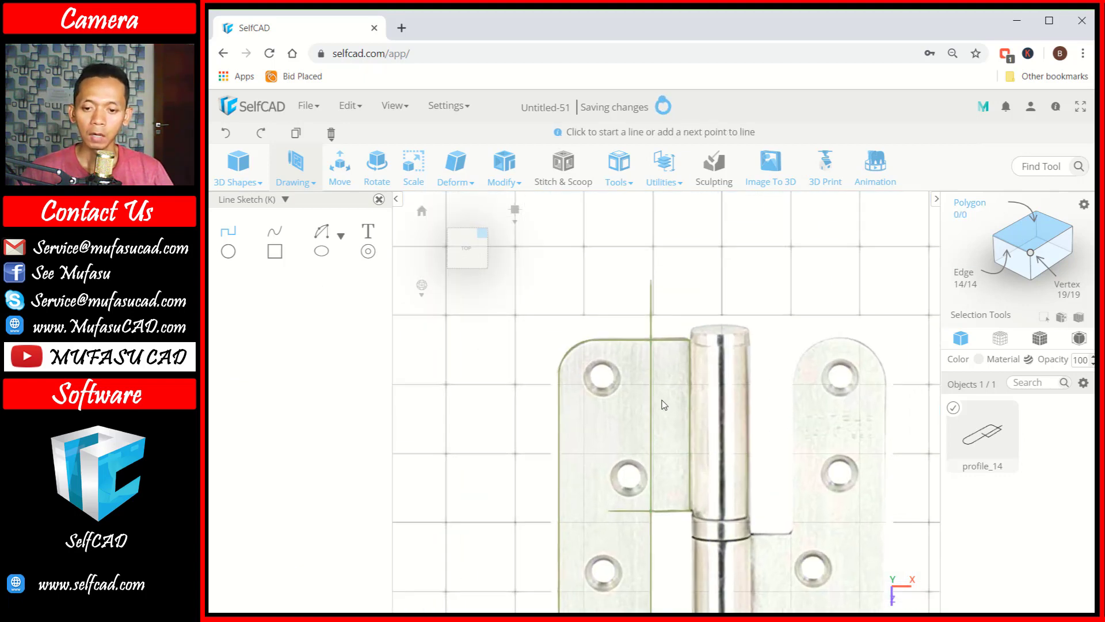
pyautogui.click(653, 311)
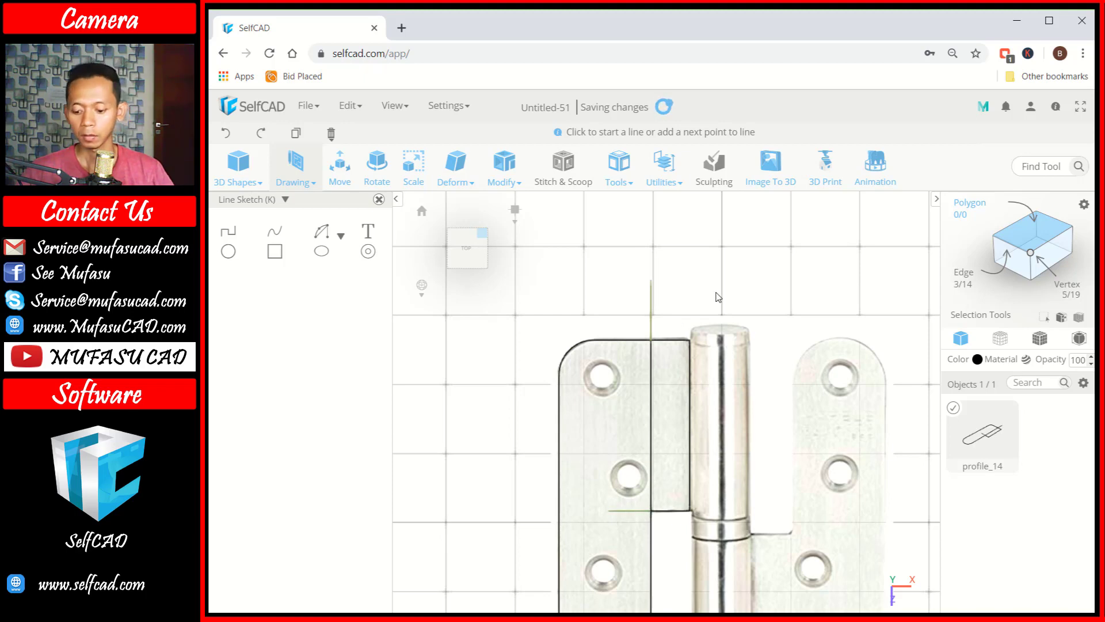
pyautogui.press('Delete')
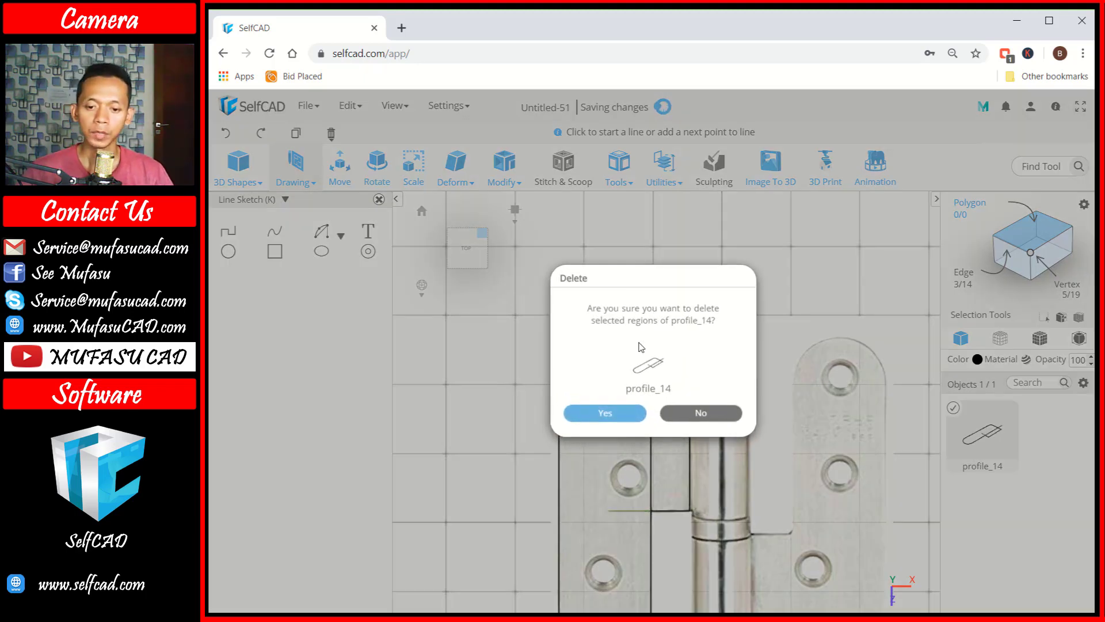
pyautogui.click(625, 412)
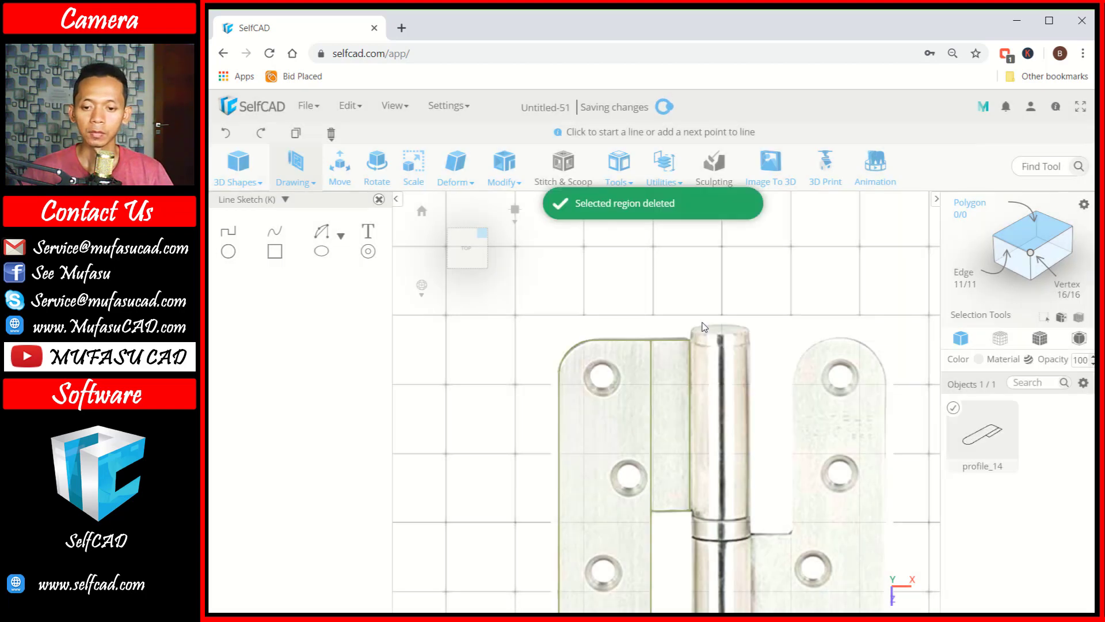
# Step: Deselect the leaf profile and start a rectangle sketch at its upper corner beside the barrel, with the minimum angle step off
pyautogui.moveTo(758, 387); pyautogui.dragTo(699, 311, button='right')
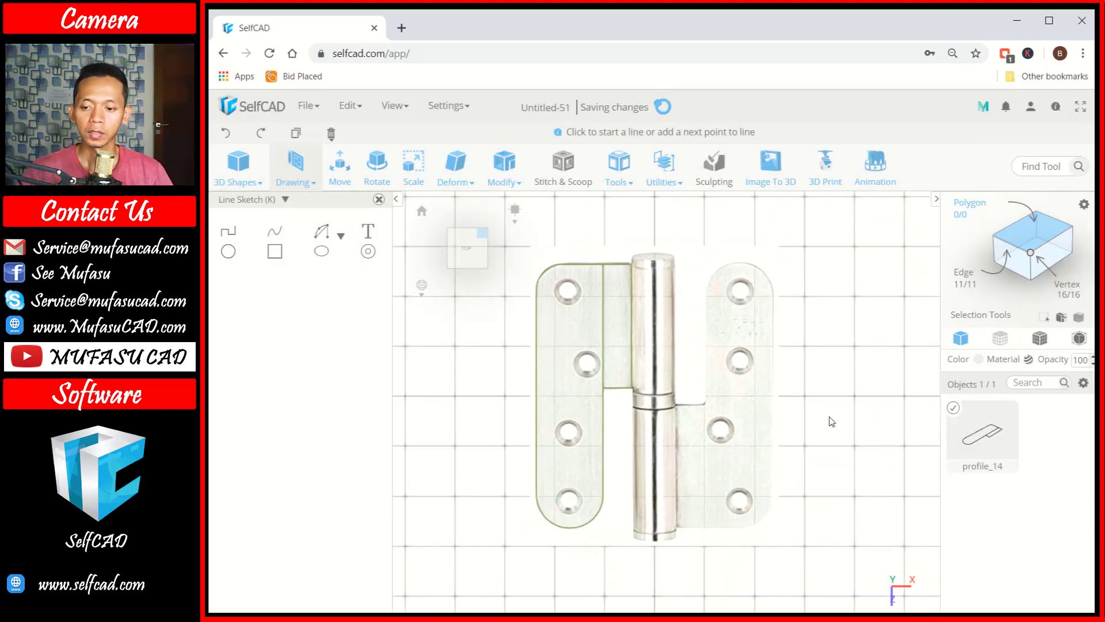
pyautogui.click(954, 408)
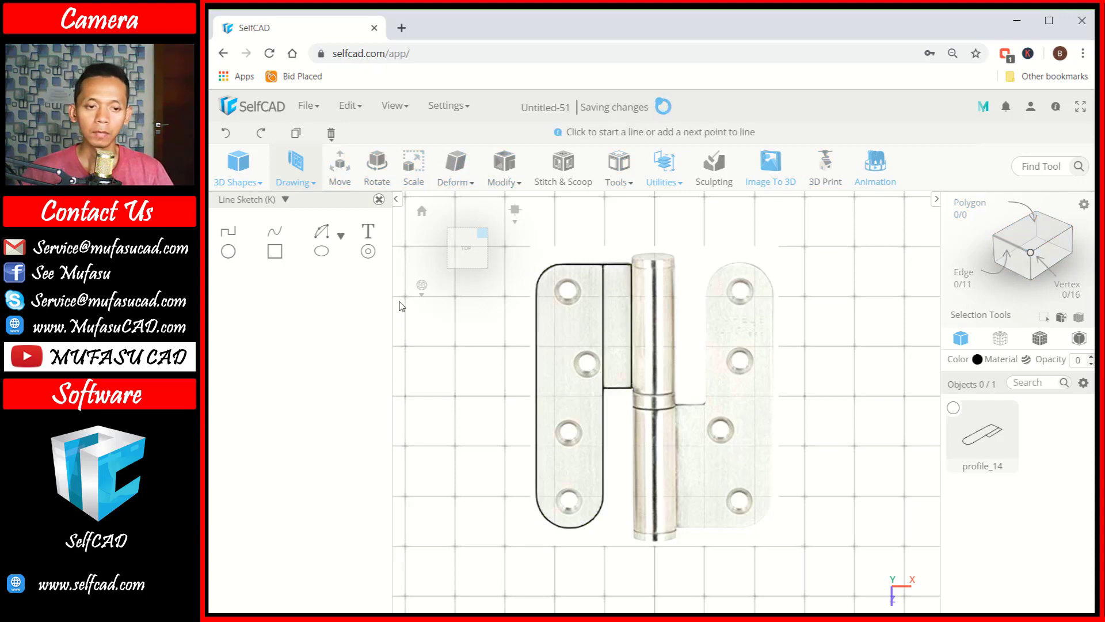
pyautogui.click(275, 251)
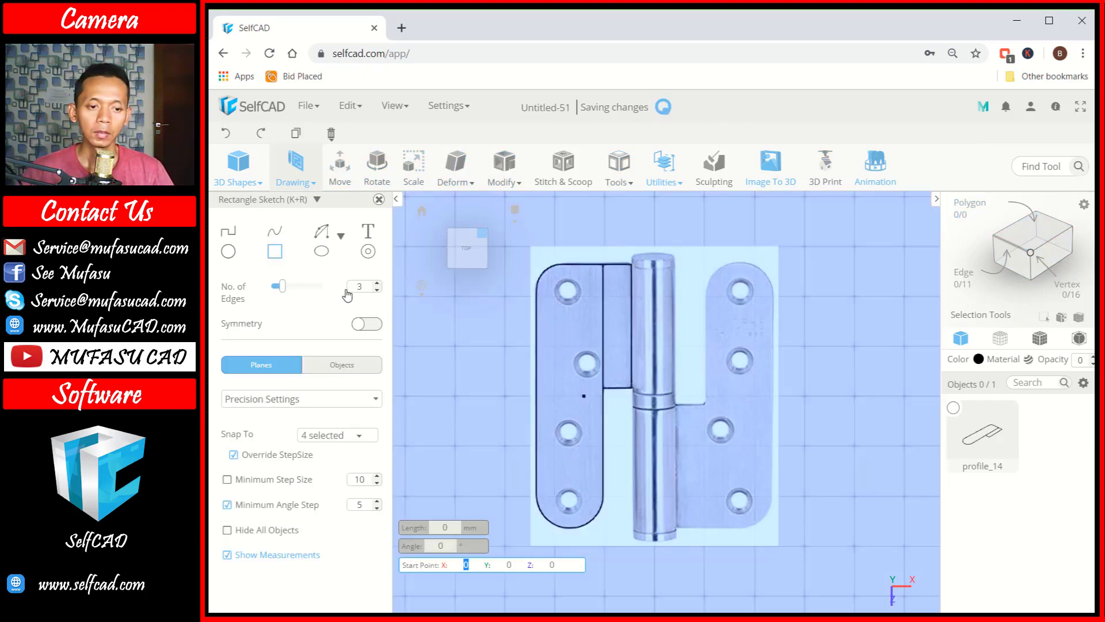
pyautogui.scroll(4, 643, 247)
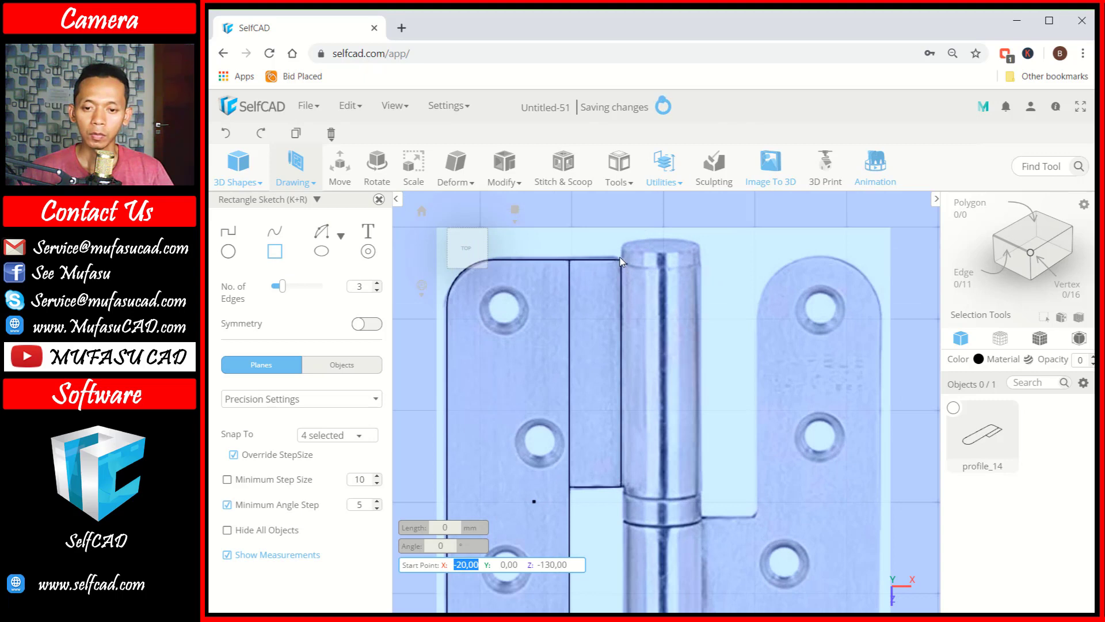
pyautogui.click(227, 505)
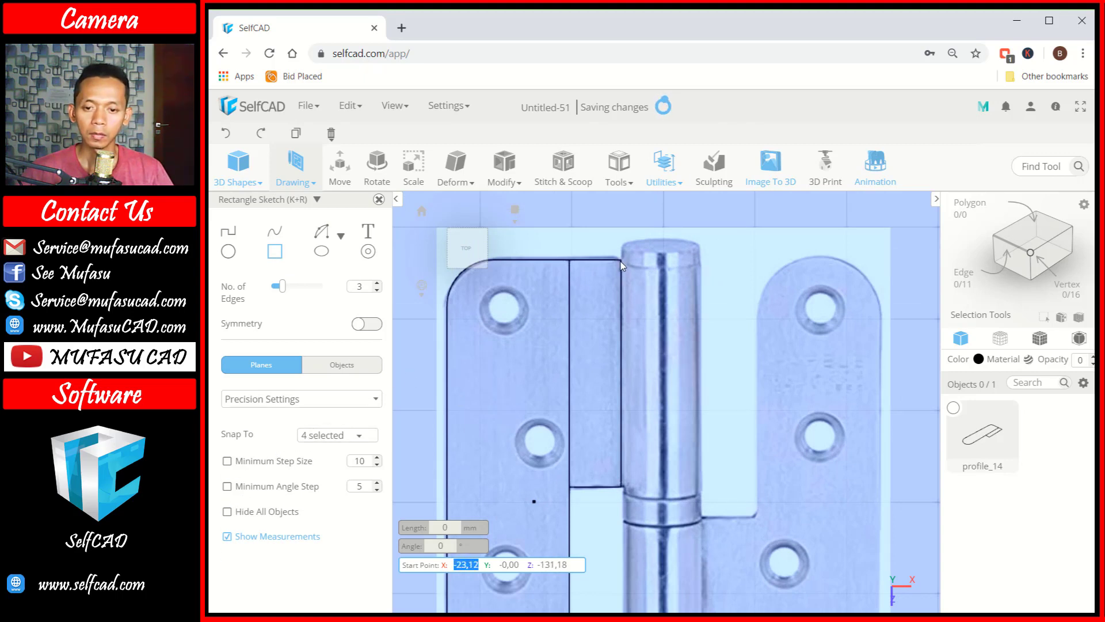
pyautogui.scroll(3, 621, 265)
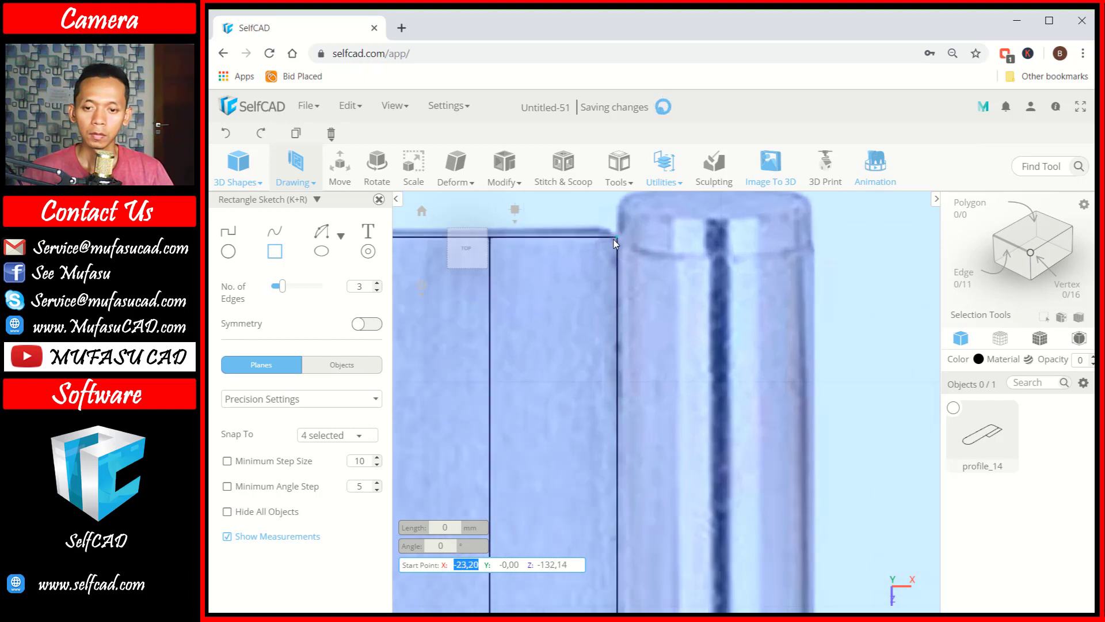
pyautogui.click(618, 238)
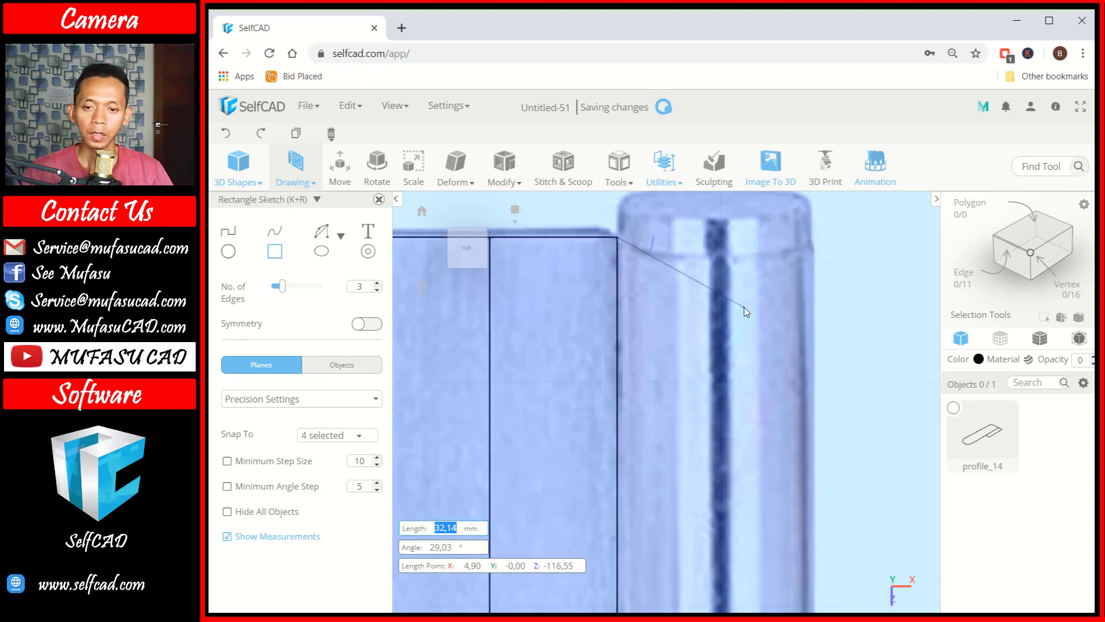
# Step: Complete the rectangle across to the barrel's centreline and down to its middle ring, using a 5° angle step, and deselect it
pyautogui.click(228, 487)
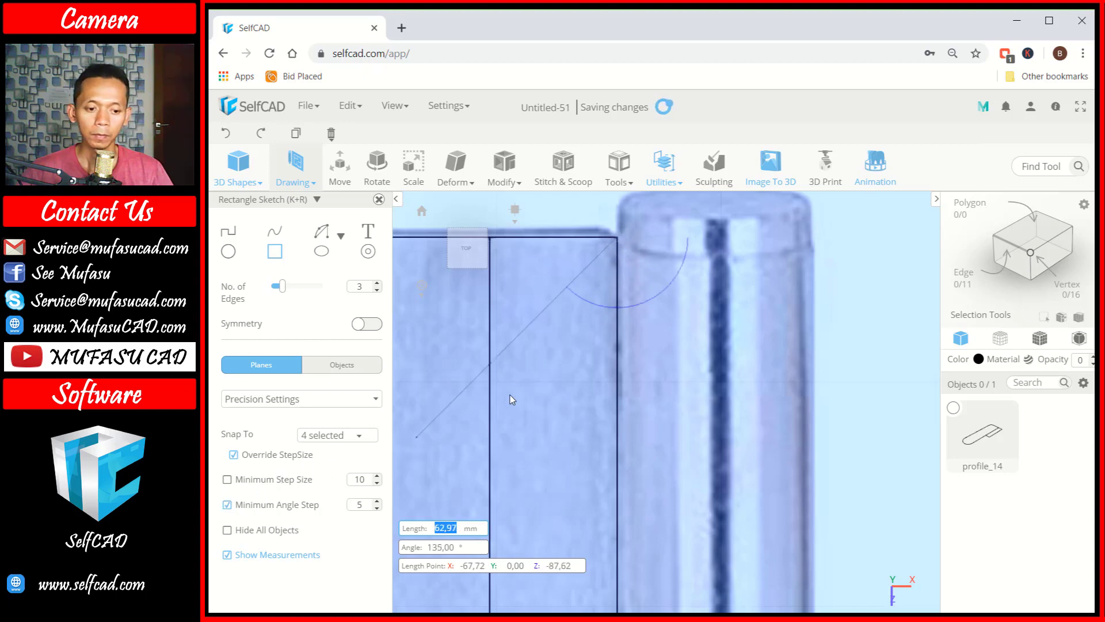
pyautogui.click(718, 241)
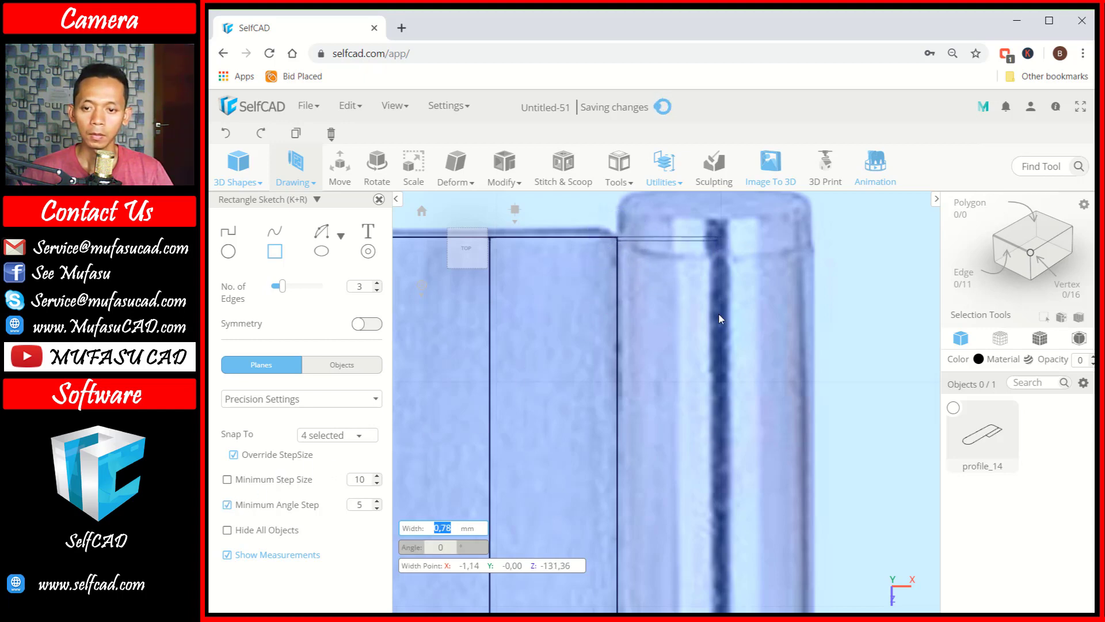
pyautogui.scroll(-3, 713, 435)
pyautogui.moveTo(708, 435); pyautogui.dragTo(680, 341, button='right')
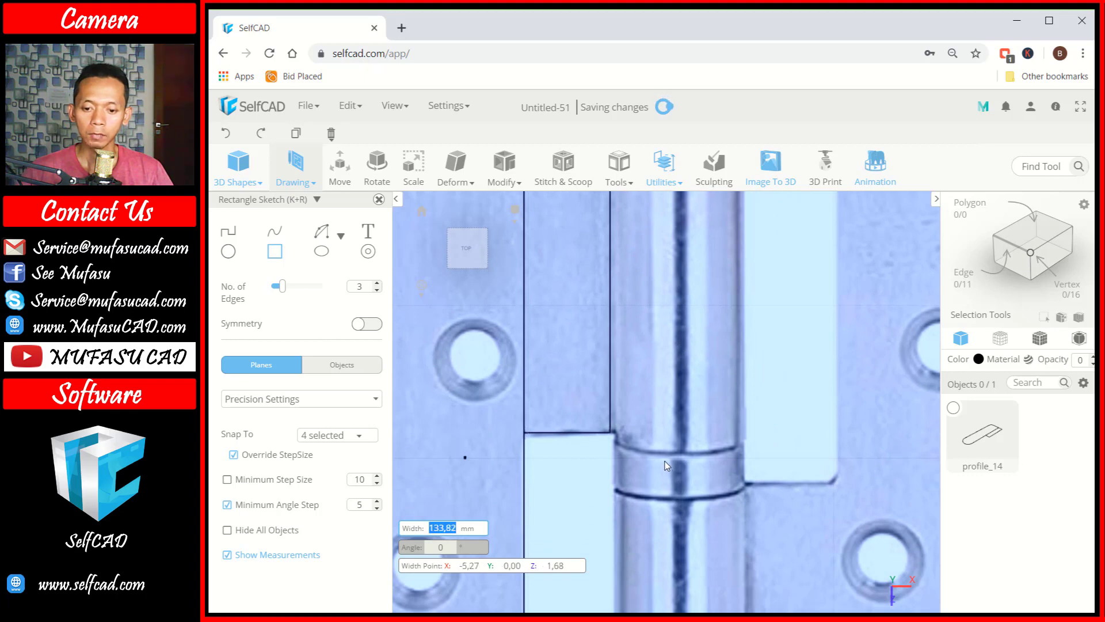
pyautogui.click(678, 441)
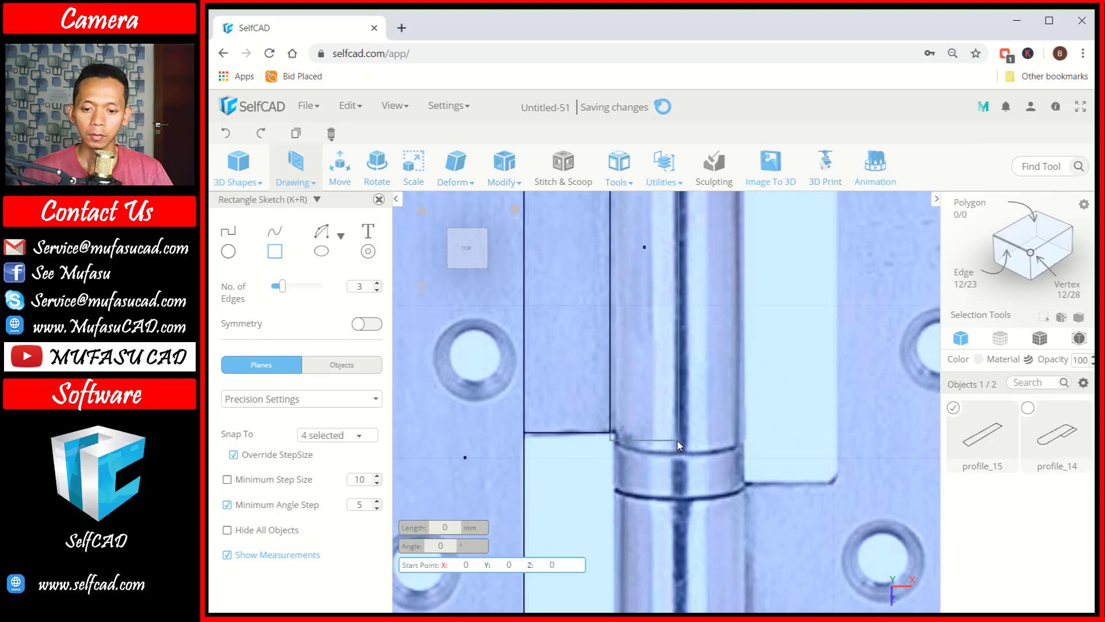
pyautogui.scroll(-2, 724, 454)
pyautogui.click(952, 409)
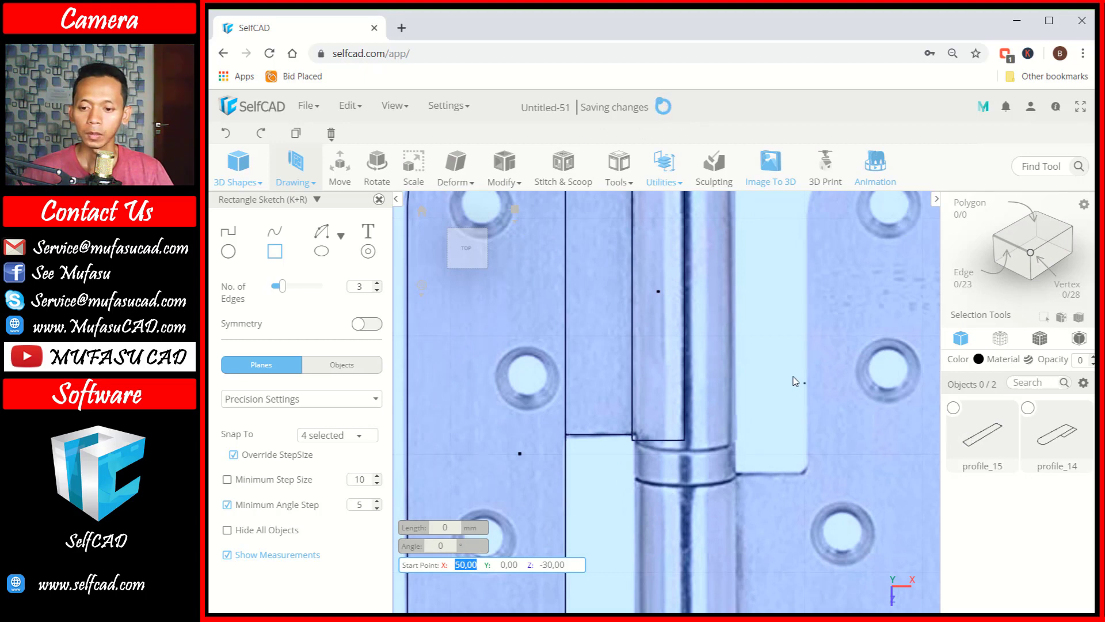
# Step: Add a cylinder over the leaf near its top screw hole and scale it uniformly to about 24%
pyautogui.scroll(-3, 771, 368)
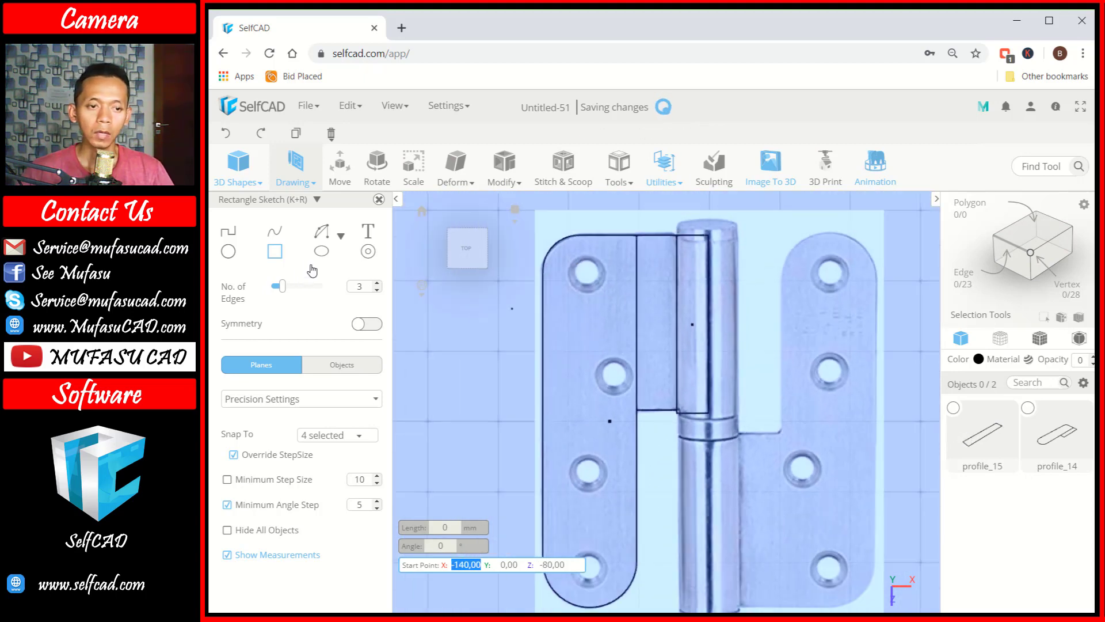
pyautogui.click(255, 183)
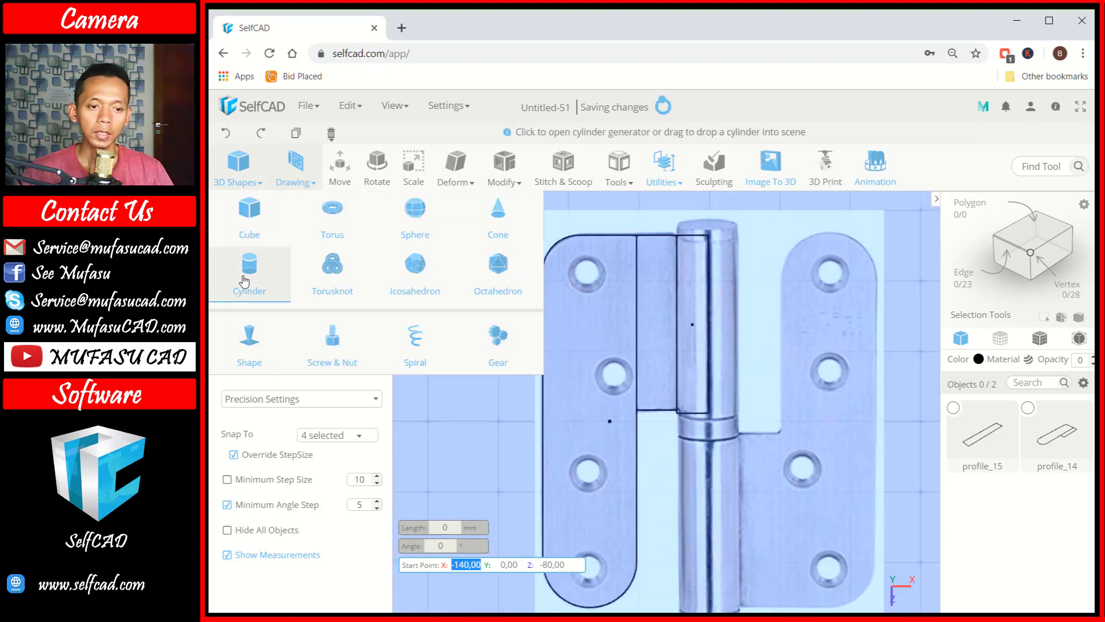
pyautogui.moveTo(249, 273); pyautogui.dragTo(595, 291)
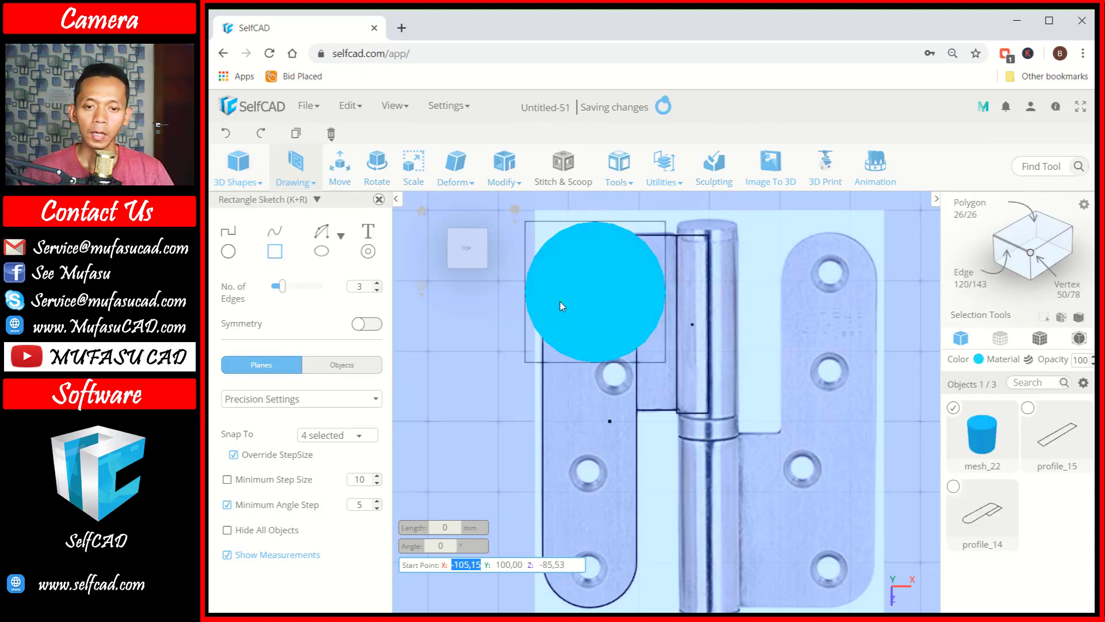
pyautogui.click(413, 172)
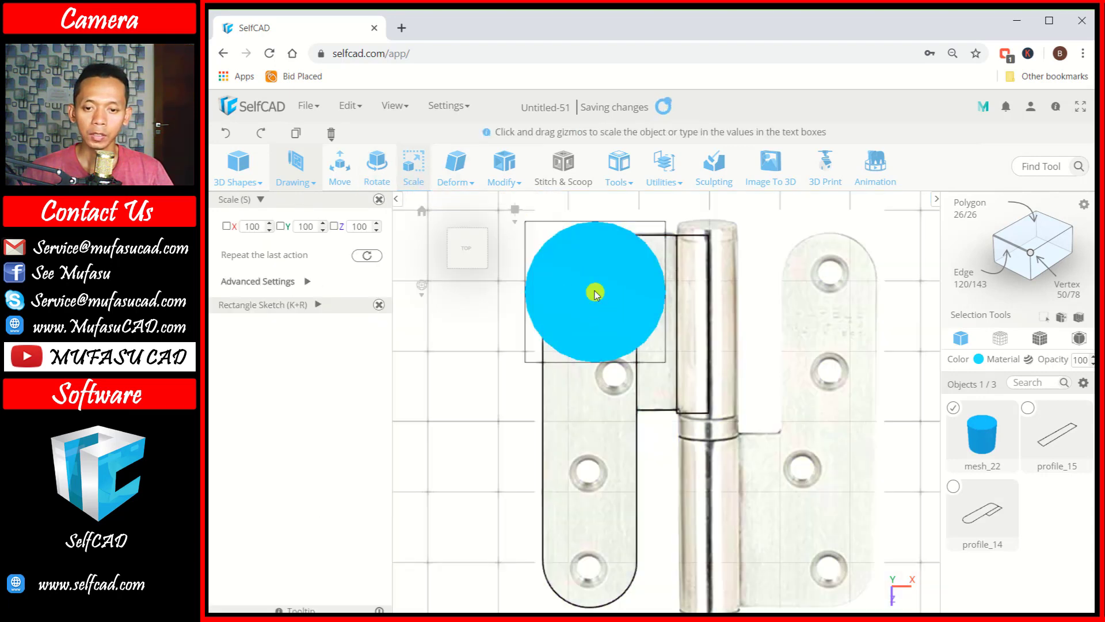
pyautogui.moveTo(602, 299); pyautogui.dragTo(441, 265)
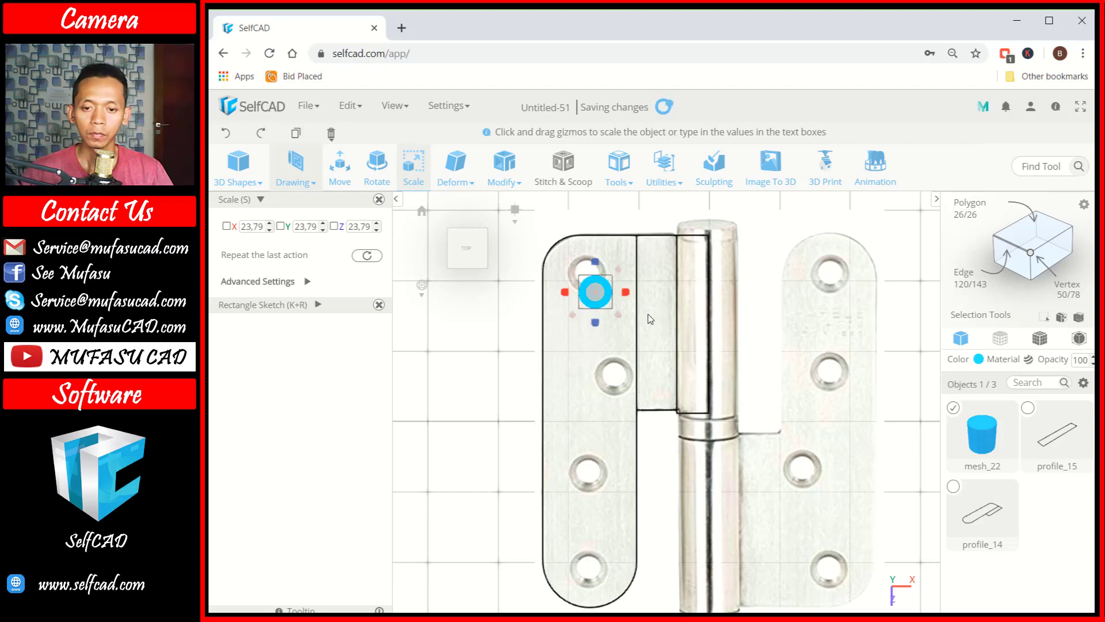
# Step: Move the cylinder over the leaf's top screw hole, at about X -87, Z -105
pyautogui.scroll(5, 610, 306)
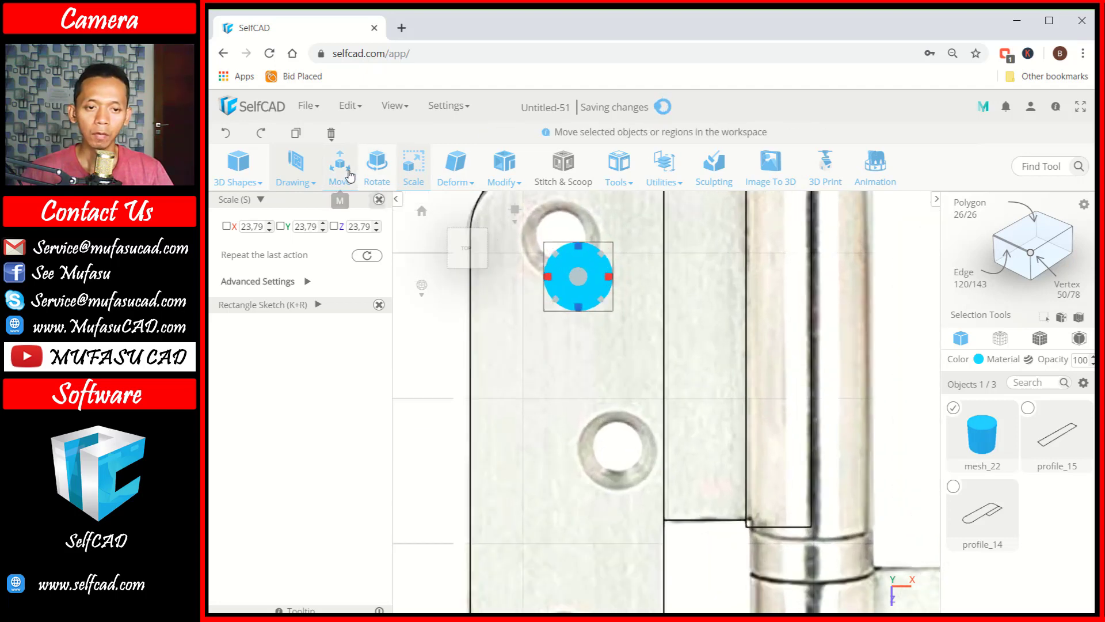
pyautogui.click(340, 168)
pyautogui.moveTo(575, 281); pyautogui.dragTo(558, 248)
pyautogui.scroll(-5, 562, 253)
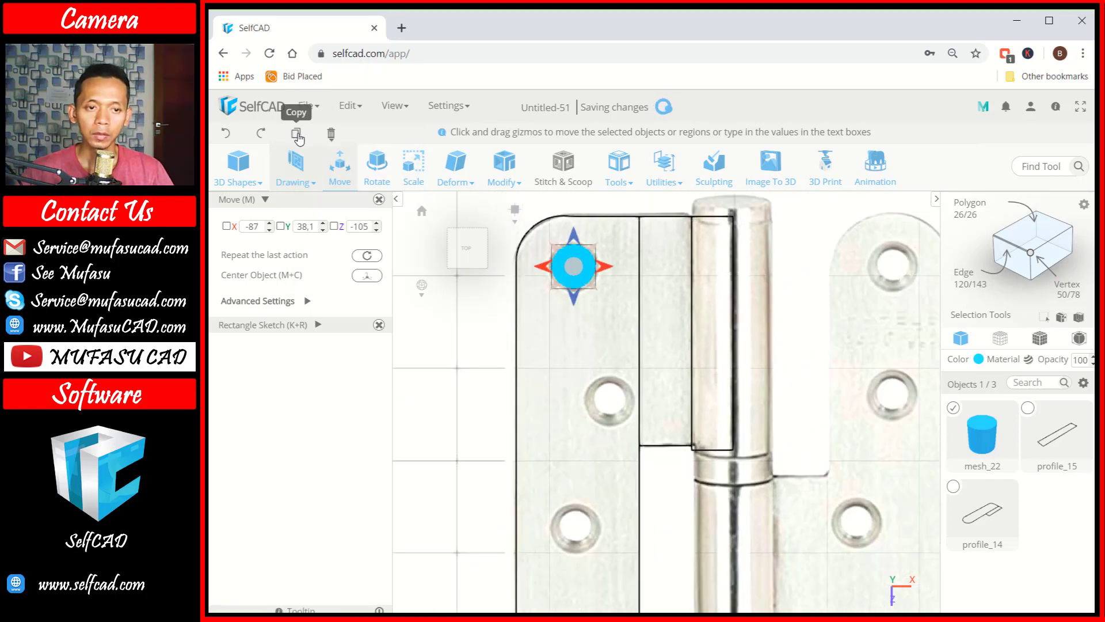
# Step: Copy the cylinder over the second screw hole (about X -67, Z -32) and again over the third (about X -85, Z 37)
pyautogui.click(296, 133)
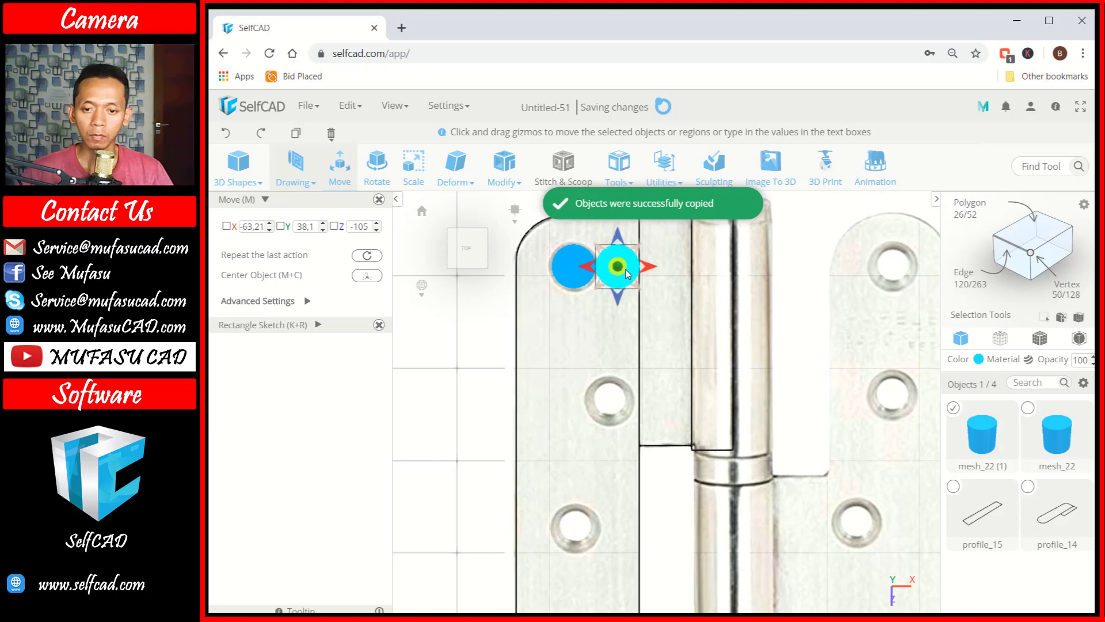
pyautogui.moveTo(626, 273); pyautogui.dragTo(621, 410)
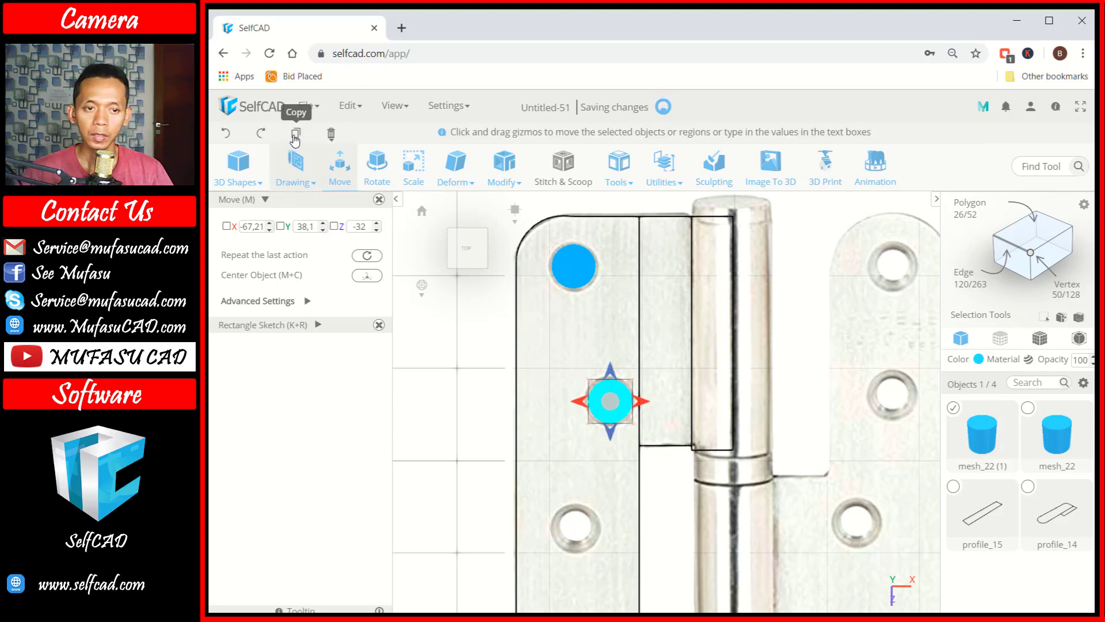
pyautogui.click(295, 136)
pyautogui.moveTo(722, 435); pyautogui.dragTo(735, 267, button='right')
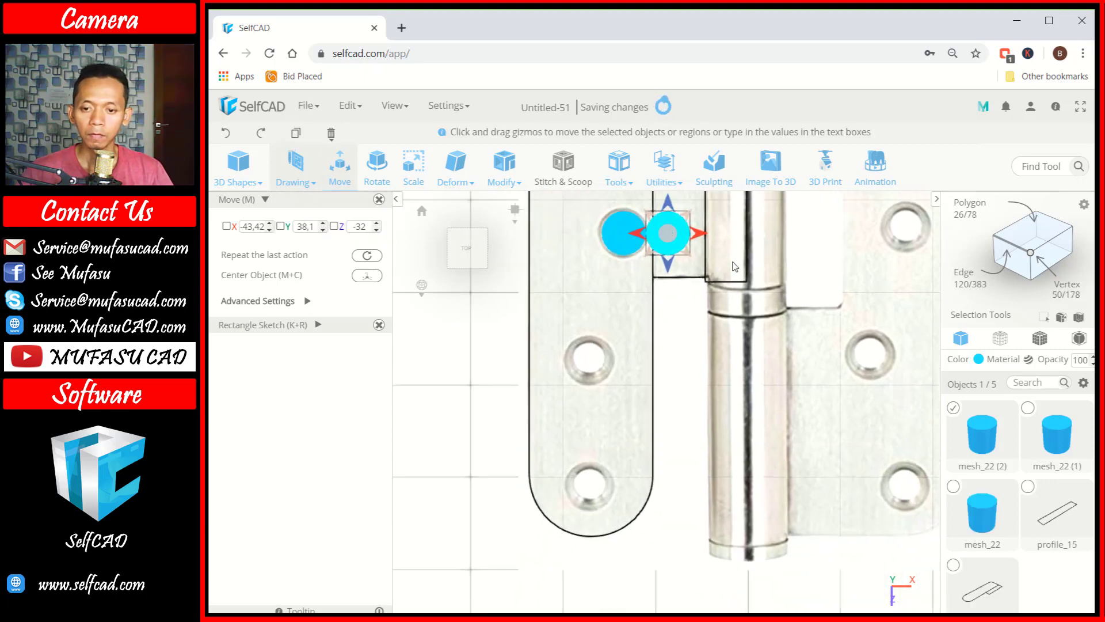
pyautogui.scroll(1, 667, 247)
pyautogui.moveTo(667, 237)
pyautogui.mouseDown()
pyautogui.moveTo(598, 367)
pyautogui.moveTo(584, 373)
pyautogui.mouseUp()
pyautogui.moveTo(318, 158)
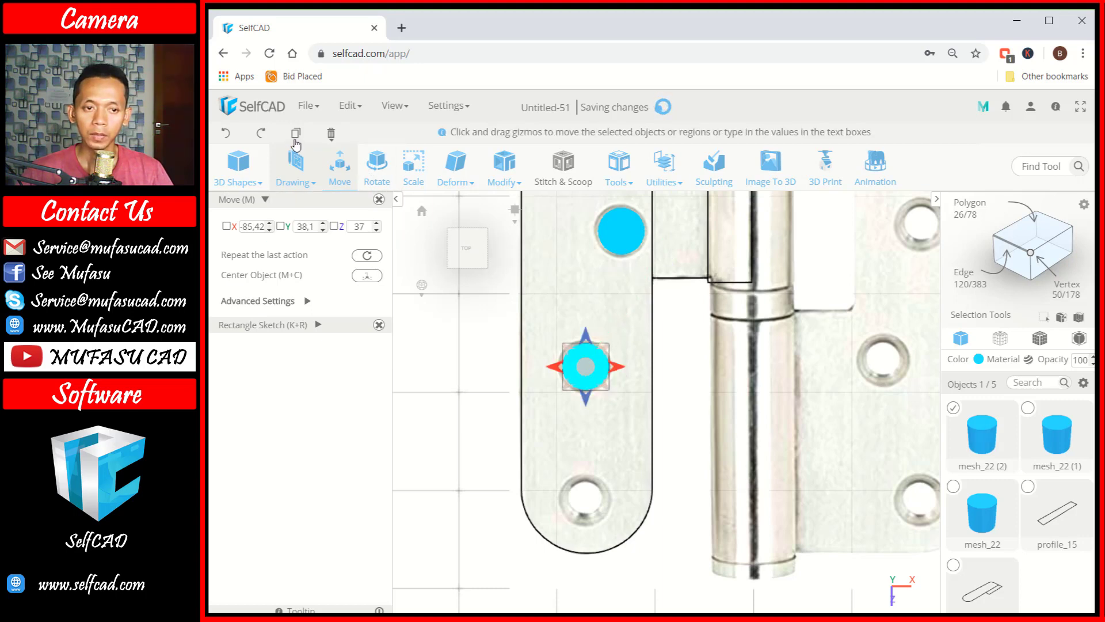
# Step: Copy the cylinder once more, place it over the leaf's bottom screw hole, and clear the selection
pyautogui.click(296, 133)
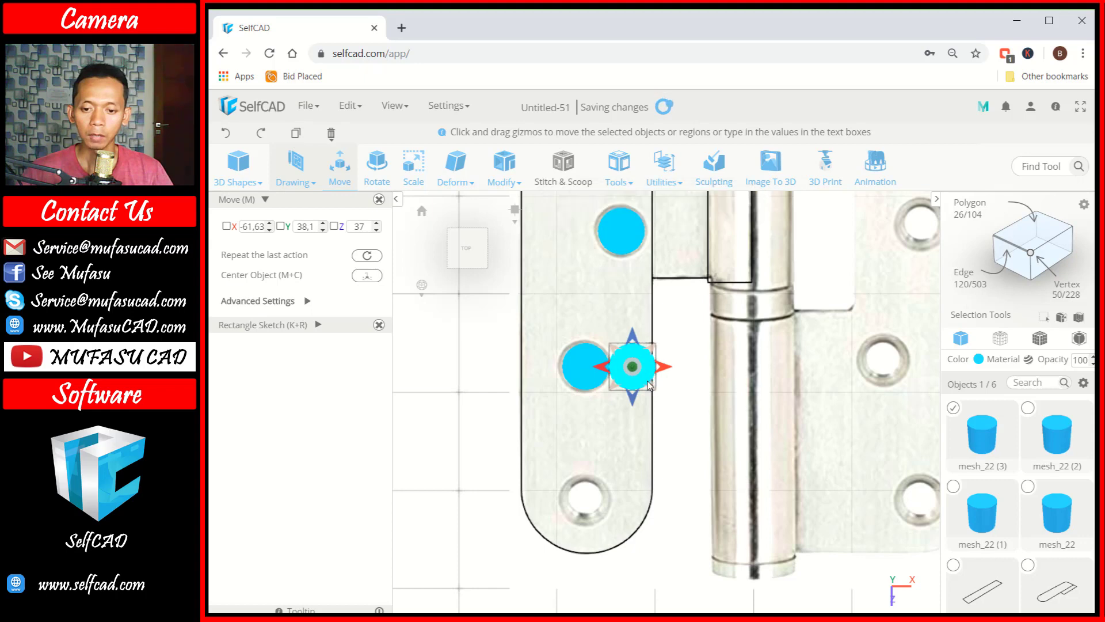
pyautogui.moveTo(650, 381); pyautogui.dragTo(628, 435, button='right')
pyautogui.moveTo(644, 366); pyautogui.dragTo(577, 491)
pyautogui.moveTo(577, 491); pyautogui.dragTo(694, 404, button='right')
pyautogui.scroll(-1, 693, 379)
pyautogui.click(693, 372)
pyautogui.scroll(-4, 693, 378)
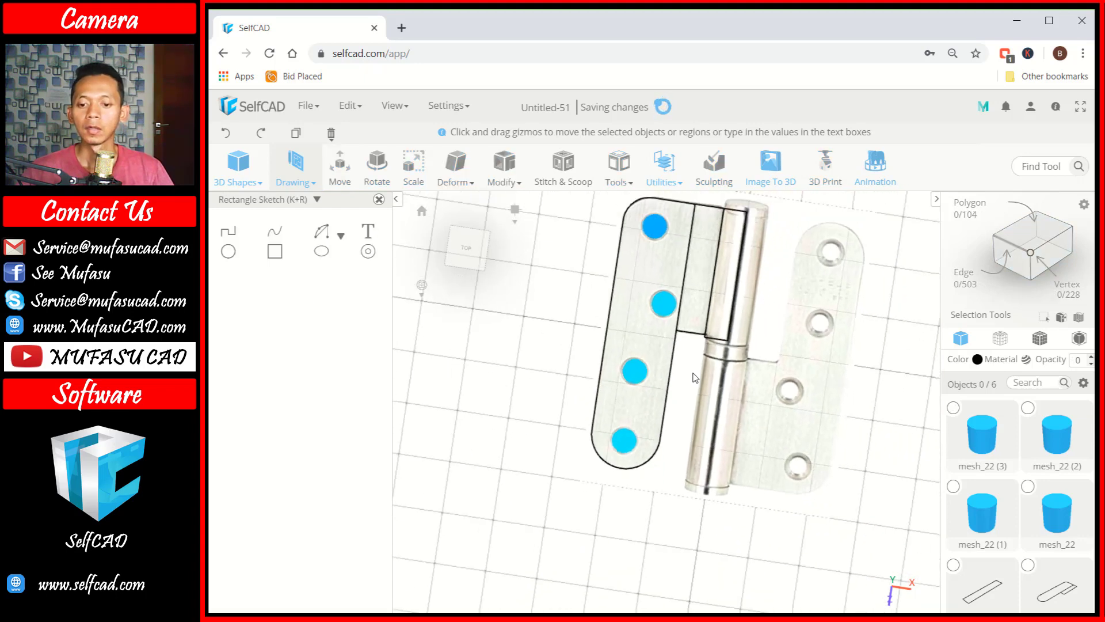
# Step: Select all four screw-hole cylinders and merge them into one object
pyautogui.moveTo(649, 481); pyautogui.dragTo(815, 415, button='right')
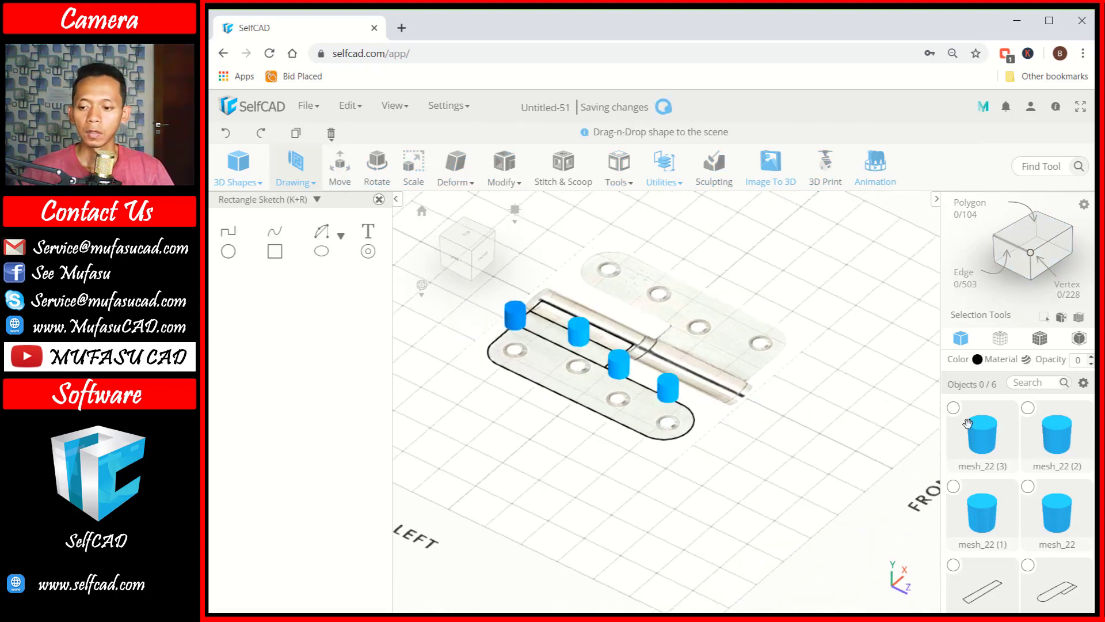
pyautogui.click(1028, 408)
pyautogui.click(1028, 487)
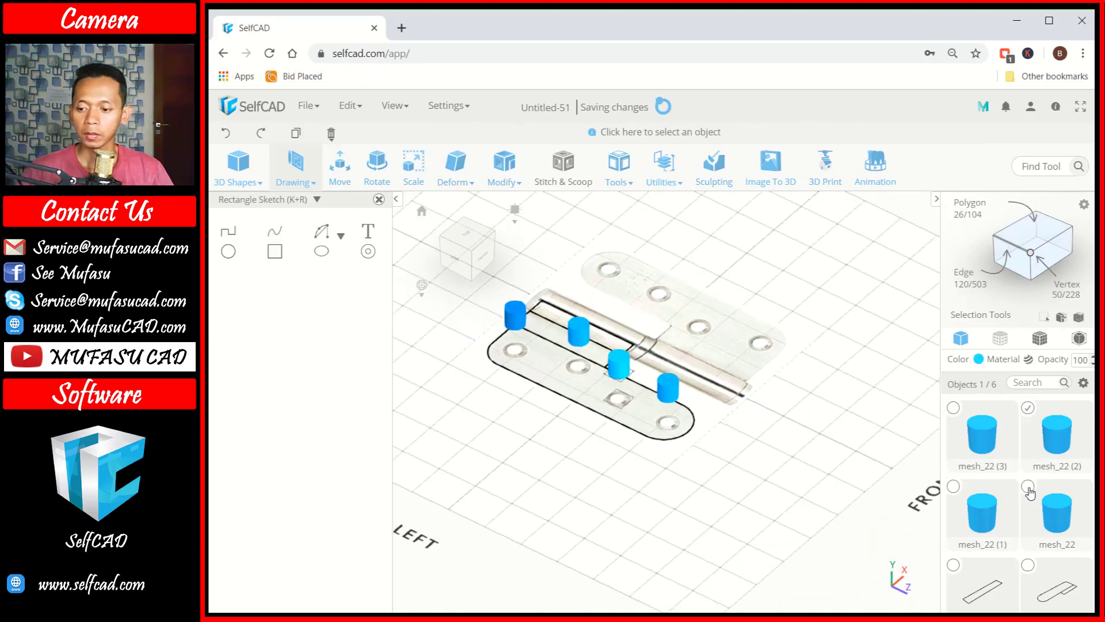
pyautogui.click(953, 487)
pyautogui.click(953, 408)
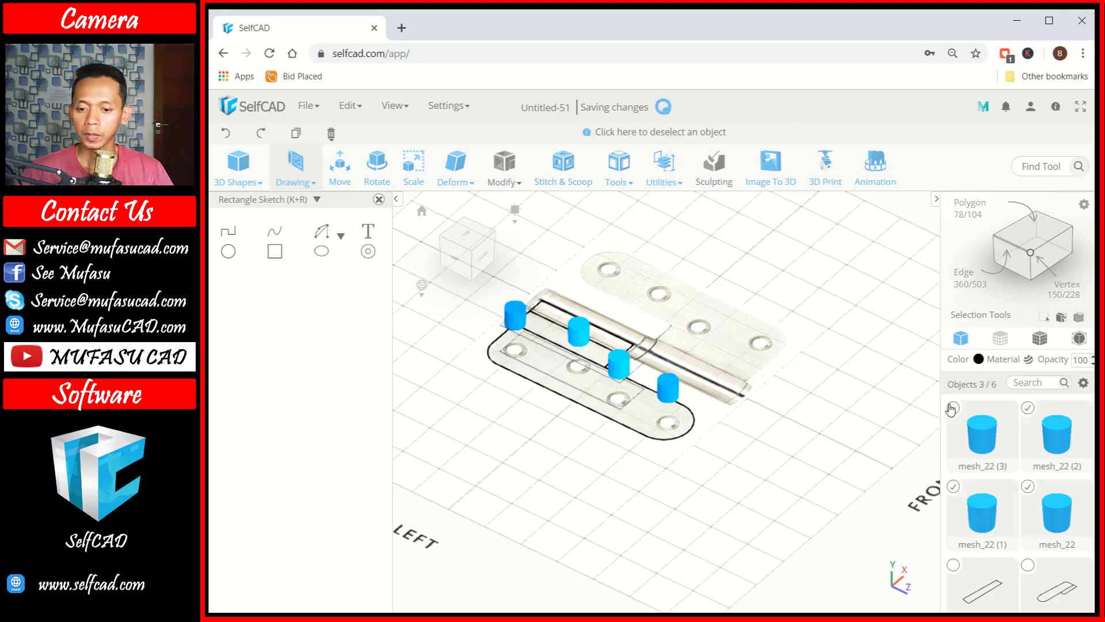
pyautogui.click(651, 176)
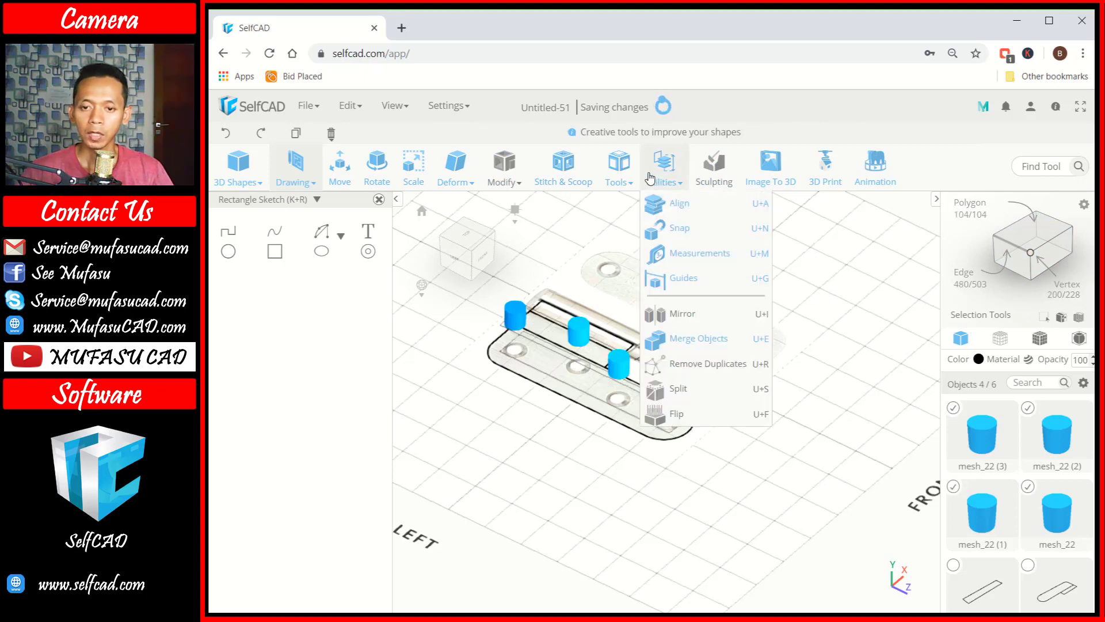
pyautogui.click(662, 339)
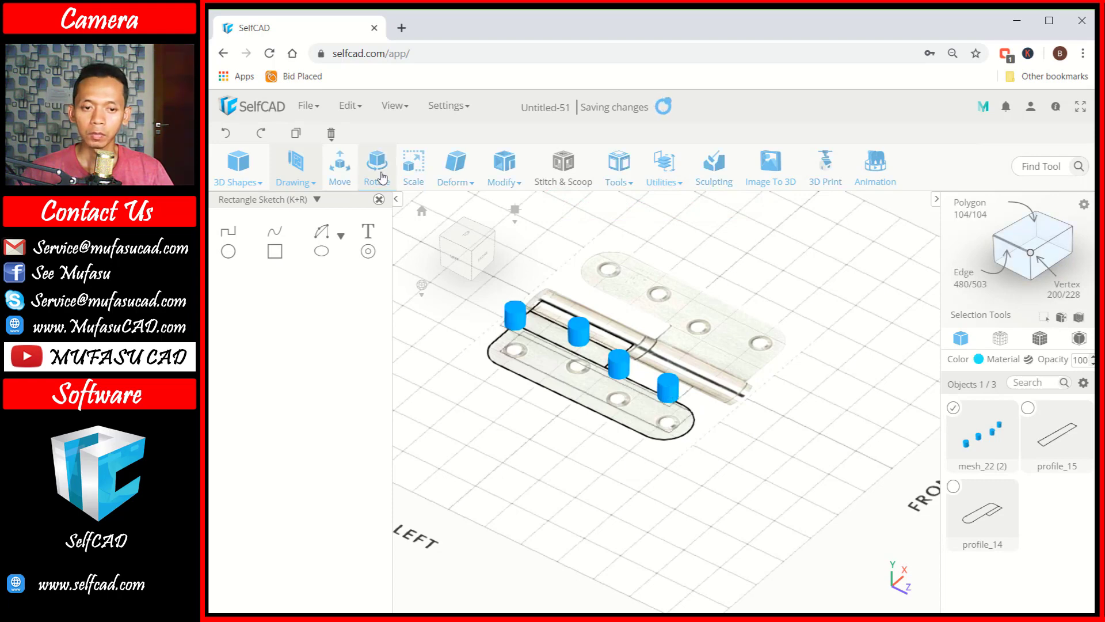
# Step: Lower the merged cylinders along the vertical axis to Y 0 and deselect them
pyautogui.click(339, 167)
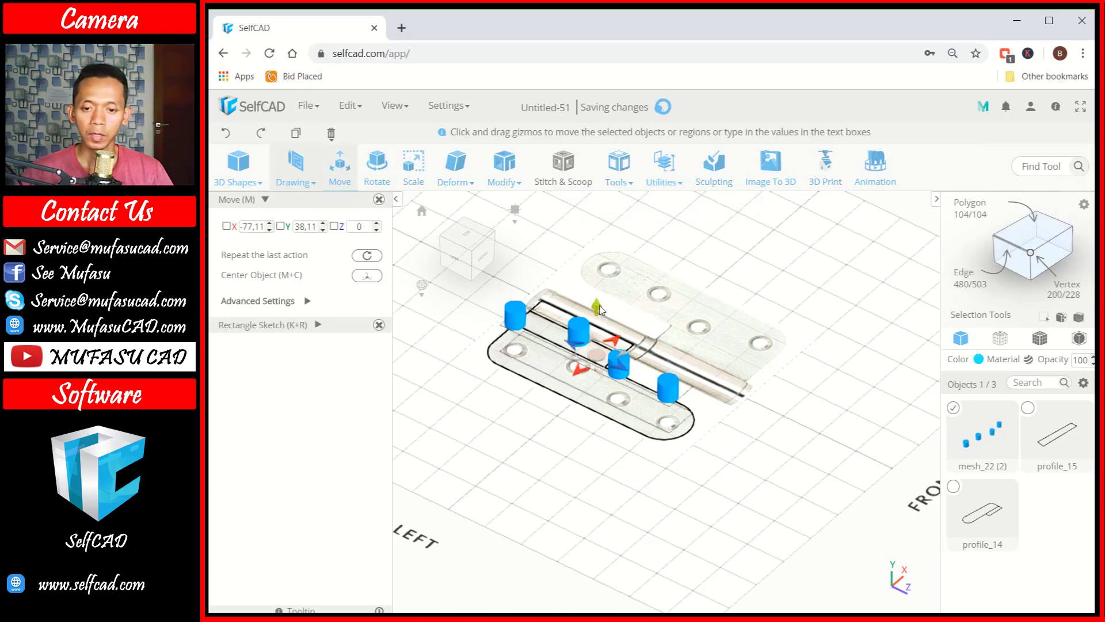
pyautogui.moveTo(598, 306); pyautogui.dragTo(600, 439)
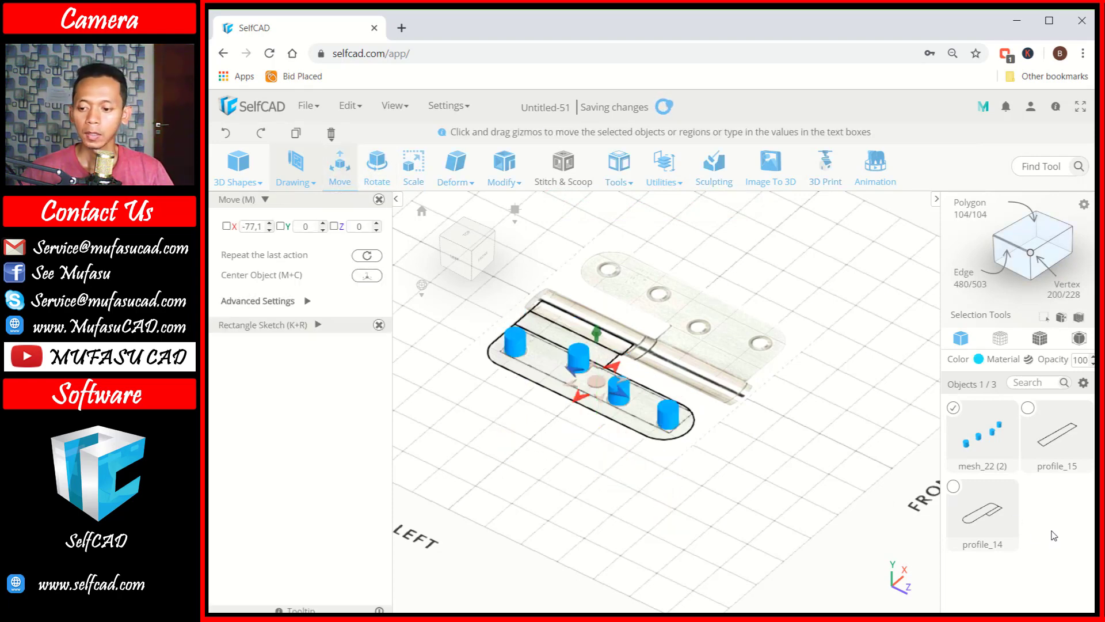
pyautogui.click(954, 409)
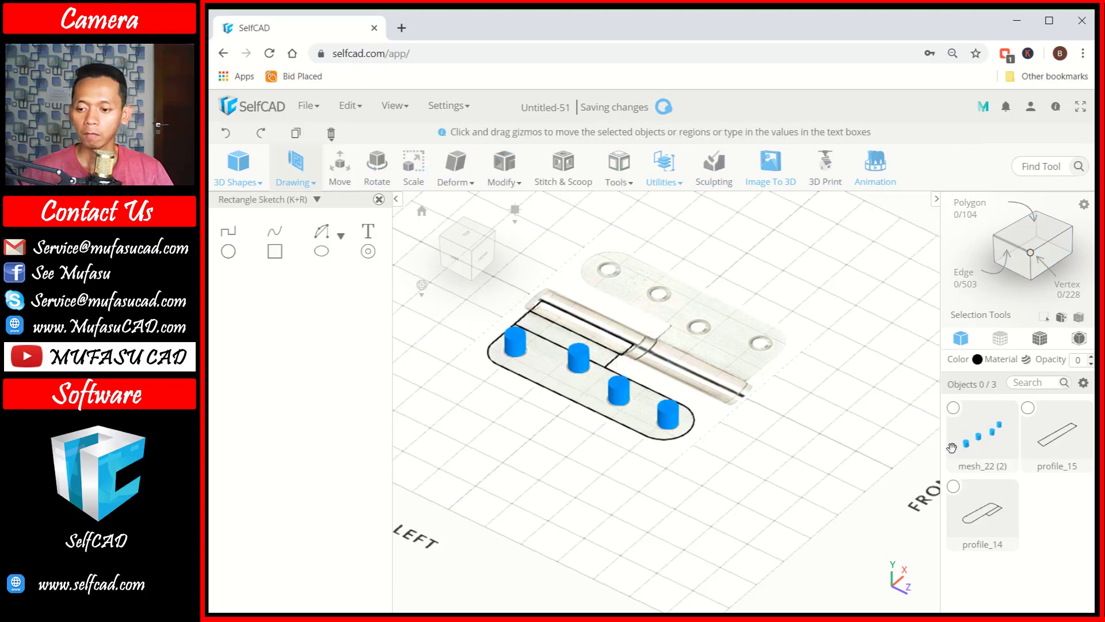
# Step: Fill the traced leaf profile to turn it into a solid flat face
pyautogui.click(954, 488)
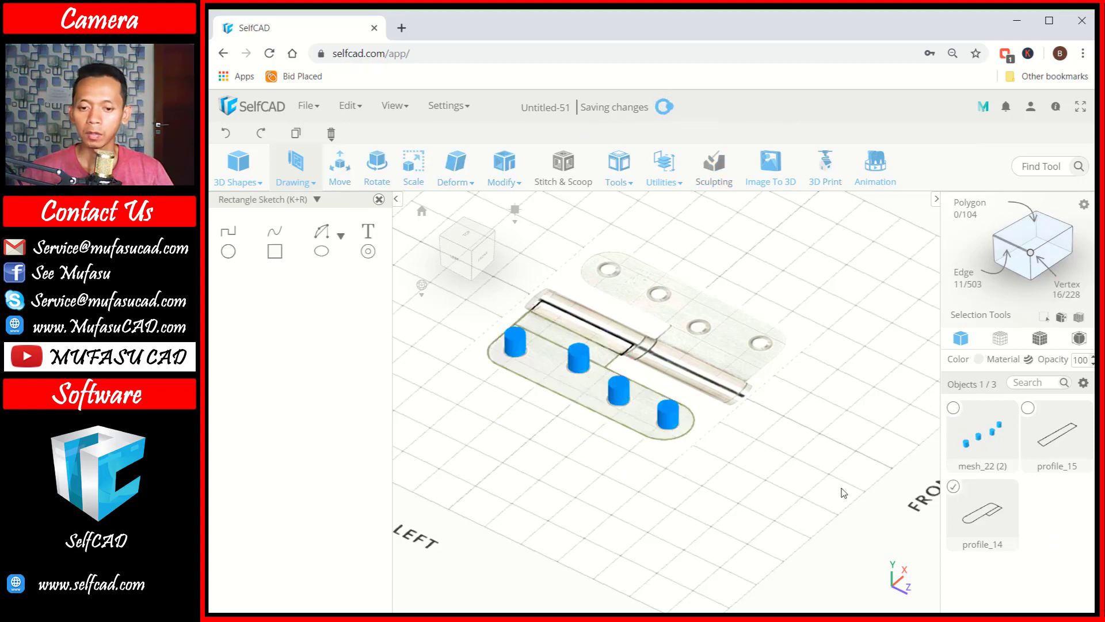
pyautogui.click(619, 173)
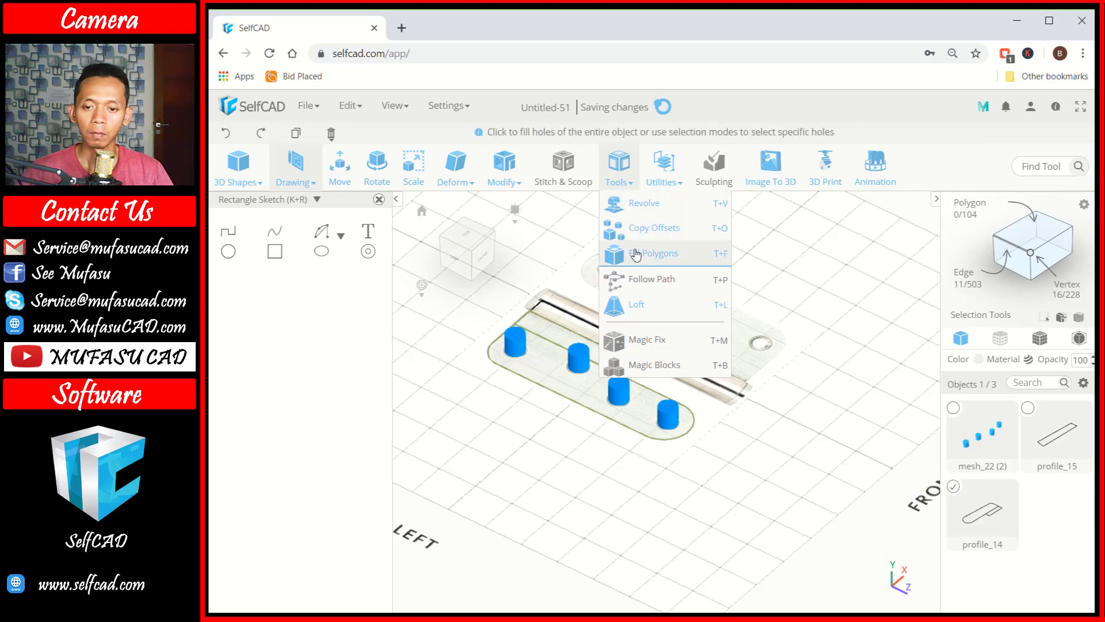
pyautogui.click(636, 254)
# Step: Add a thickness of 10 to the filled leaf face and clear the selection
pyautogui.click(454, 173)
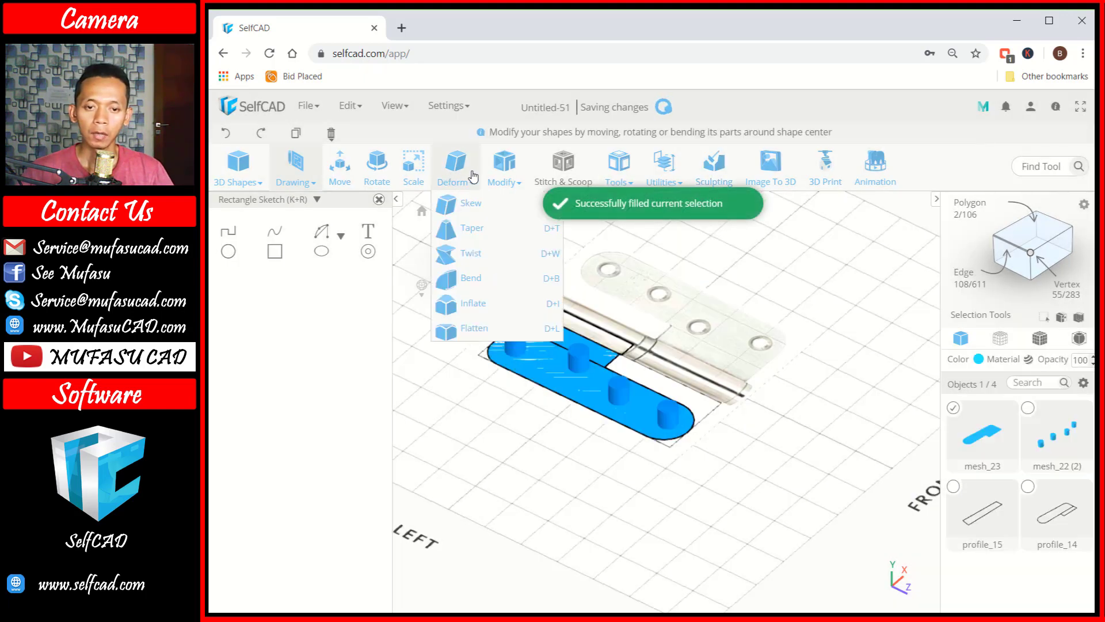
pyautogui.click(504, 171)
pyautogui.click(507, 257)
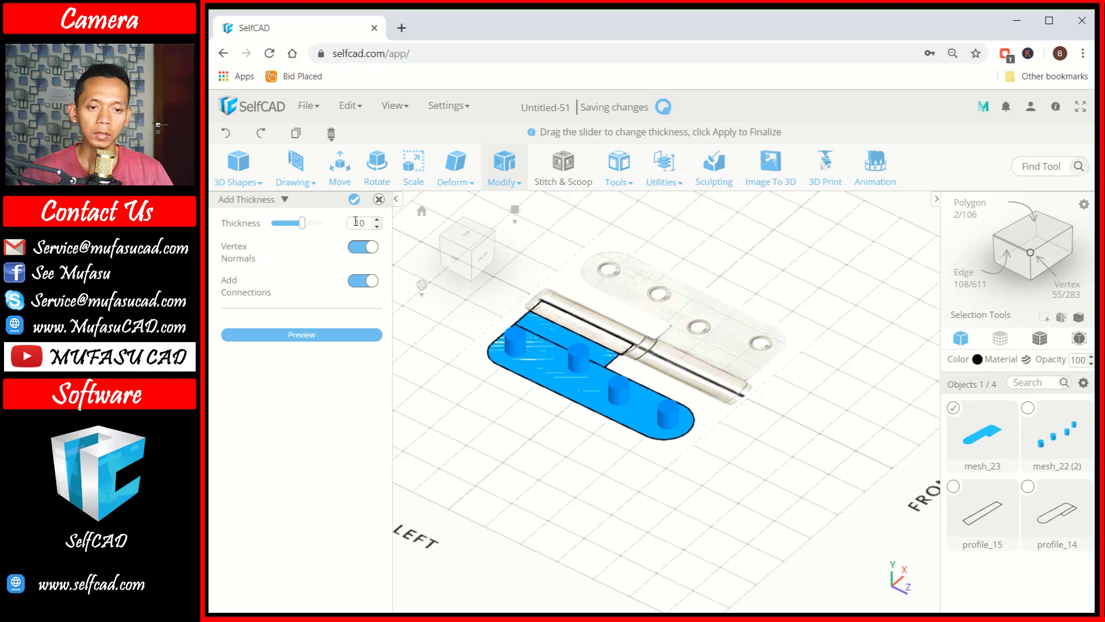
pyautogui.click(311, 335)
pyautogui.click(355, 199)
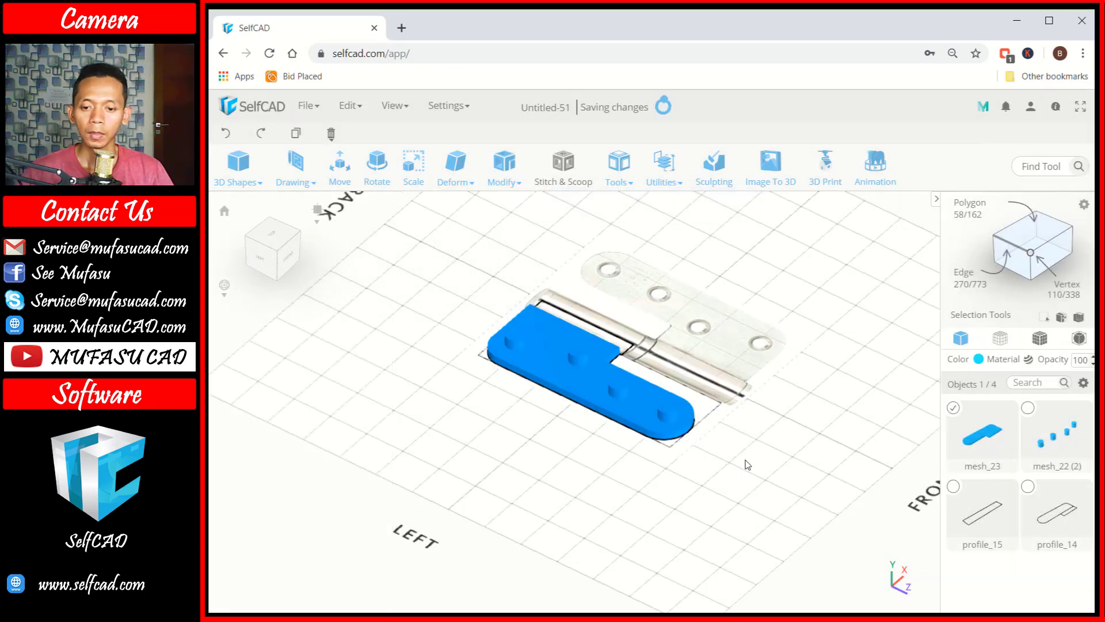
pyautogui.click(761, 449)
pyautogui.moveTo(762, 449); pyautogui.dragTo(605, 446)
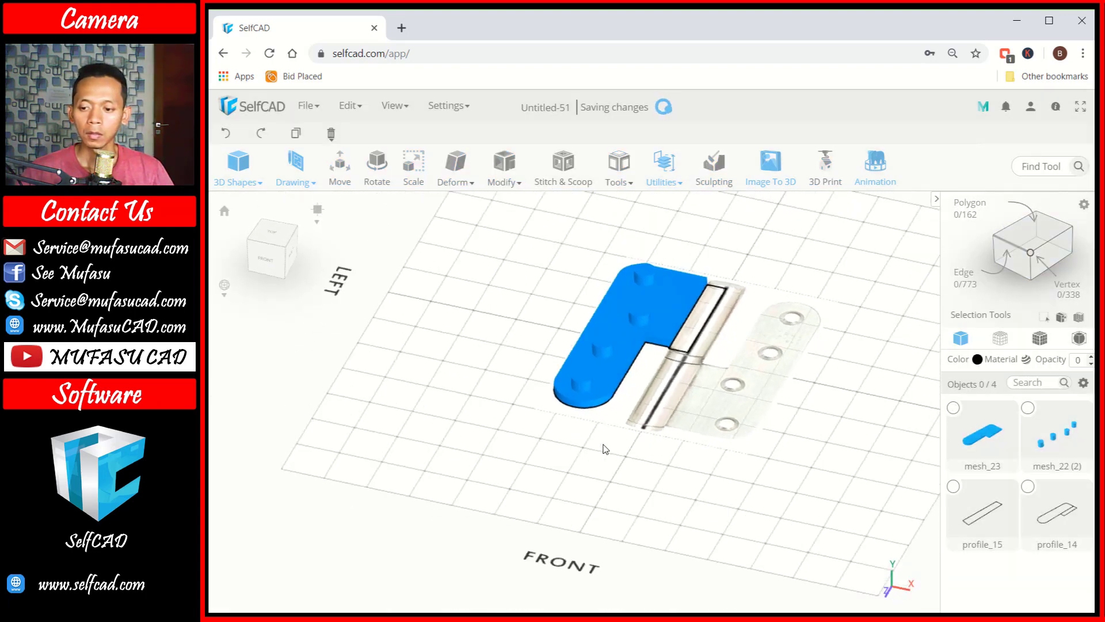
# Step: Revolve the barrel profile 360 degrees with 16 segments around its long edge on the hinge axis
pyautogui.click(953, 487)
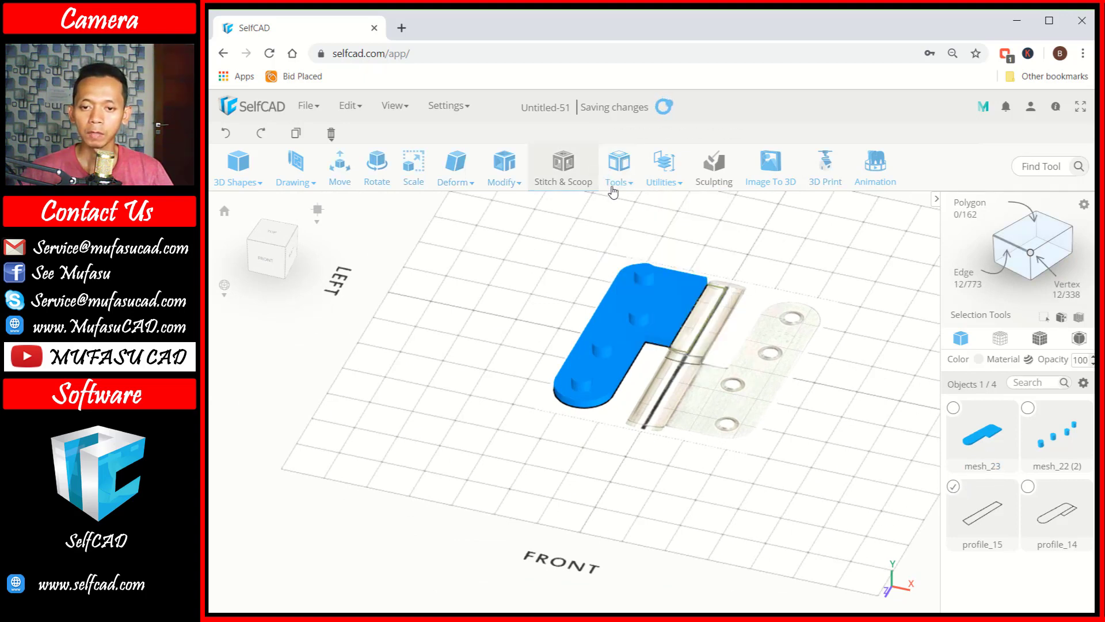
pyautogui.click(618, 167)
pyautogui.click(642, 207)
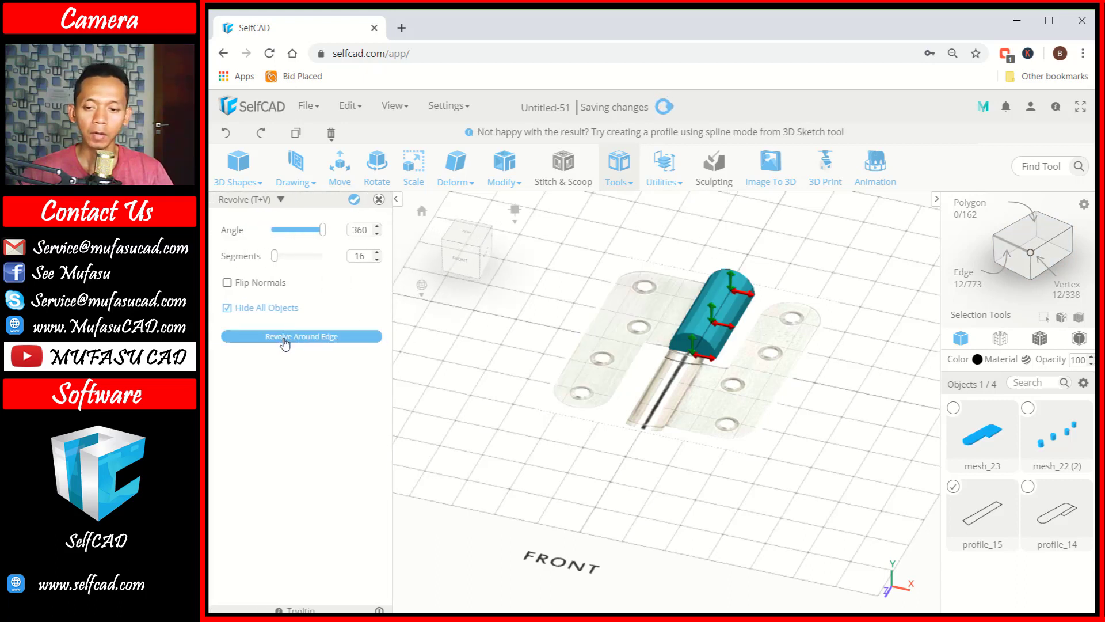
pyautogui.click(285, 338)
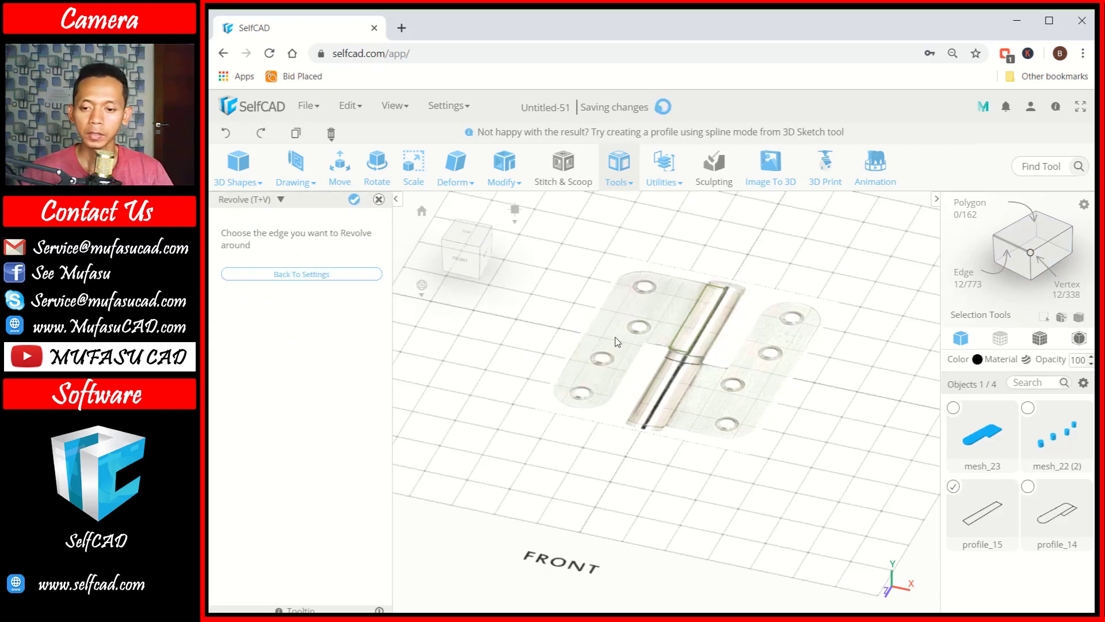
pyautogui.click(698, 351)
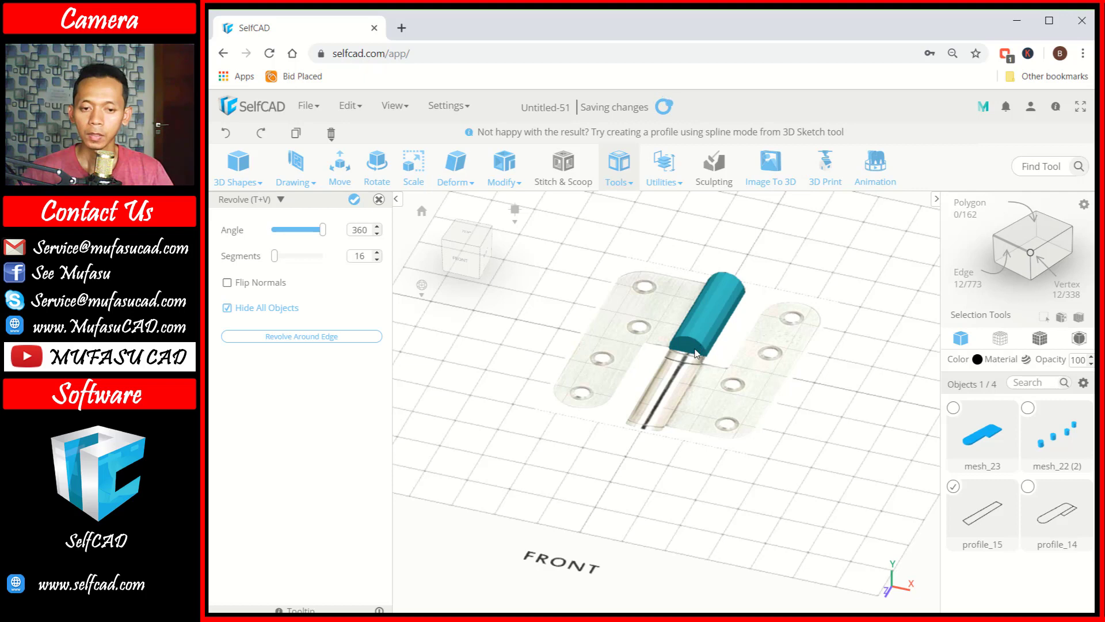
pyautogui.click(354, 200)
# Step: Extrude the leaf's side polygons that face the barrel by 22.96 so the leaf joins the barrel
pyautogui.moveTo(755, 451); pyautogui.dragTo(724, 430)
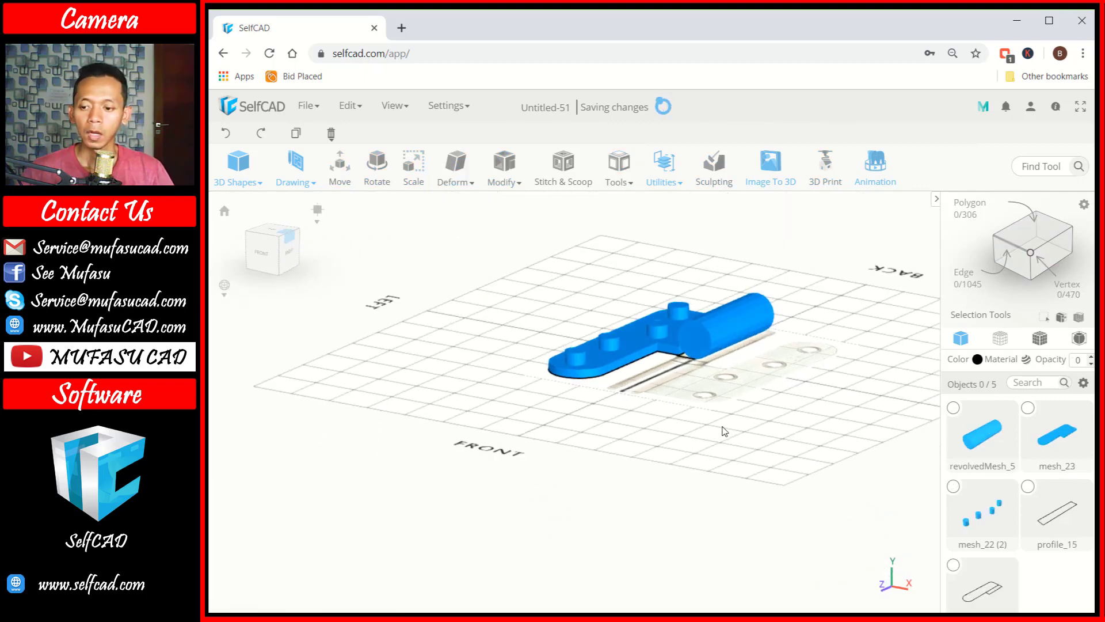
pyautogui.scroll(2, 724, 431)
pyautogui.scroll(2, 667, 364)
pyautogui.click(606, 332)
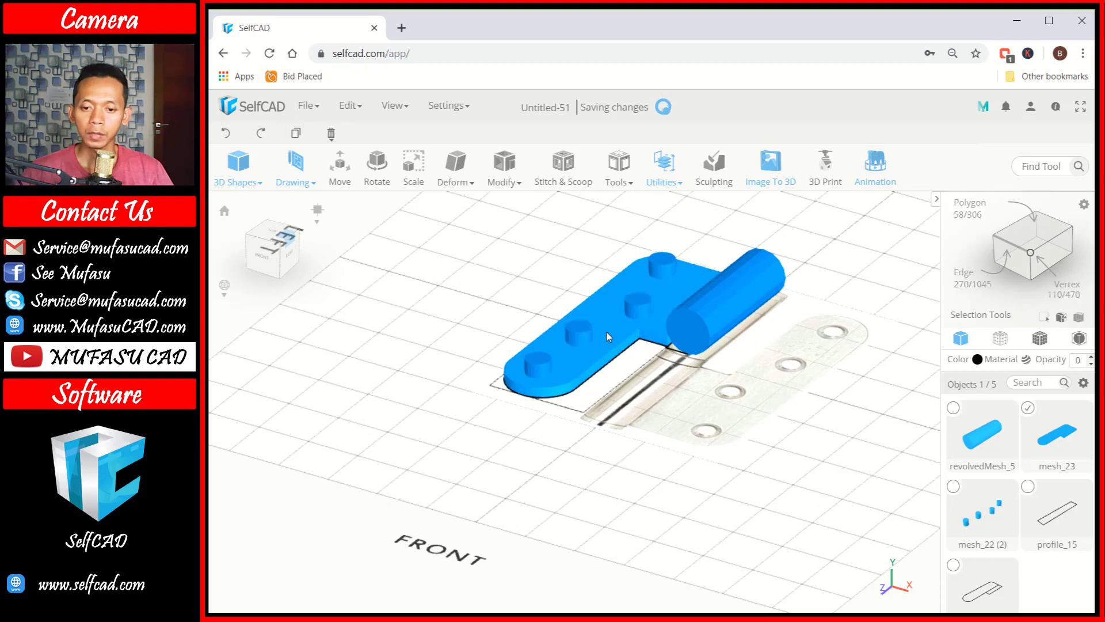
pyautogui.scroll(5, 668, 324)
pyautogui.scroll(1, 668, 326)
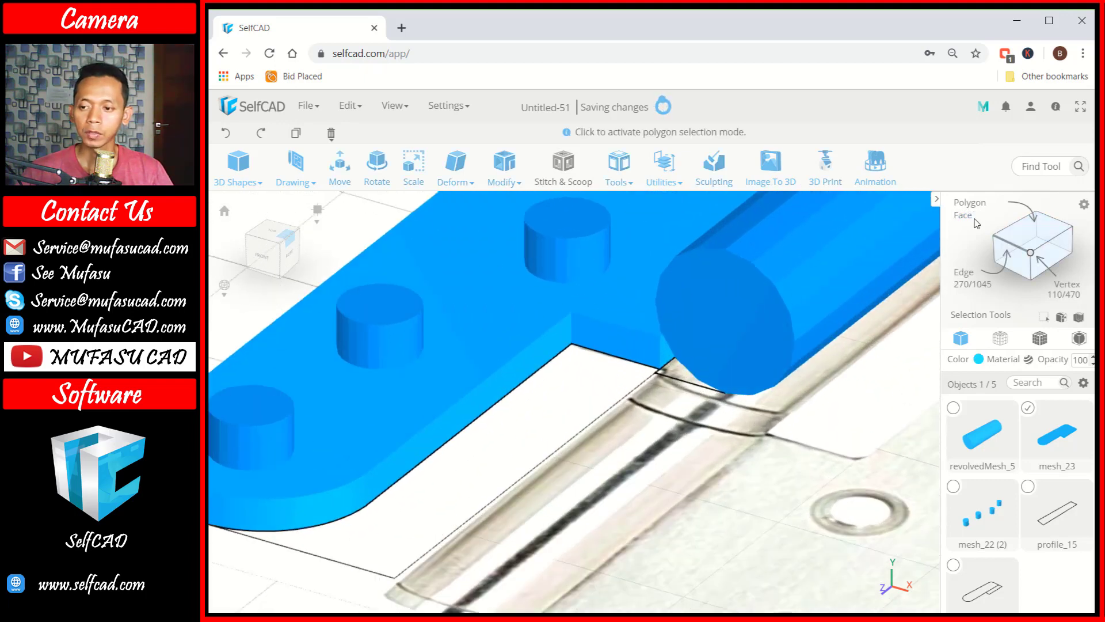
pyautogui.moveTo(683, 433); pyautogui.dragTo(681, 410)
pyautogui.moveTo(729, 440); pyautogui.dragTo(726, 378)
pyautogui.moveTo(786, 459); pyautogui.dragTo(690, 368, button='right')
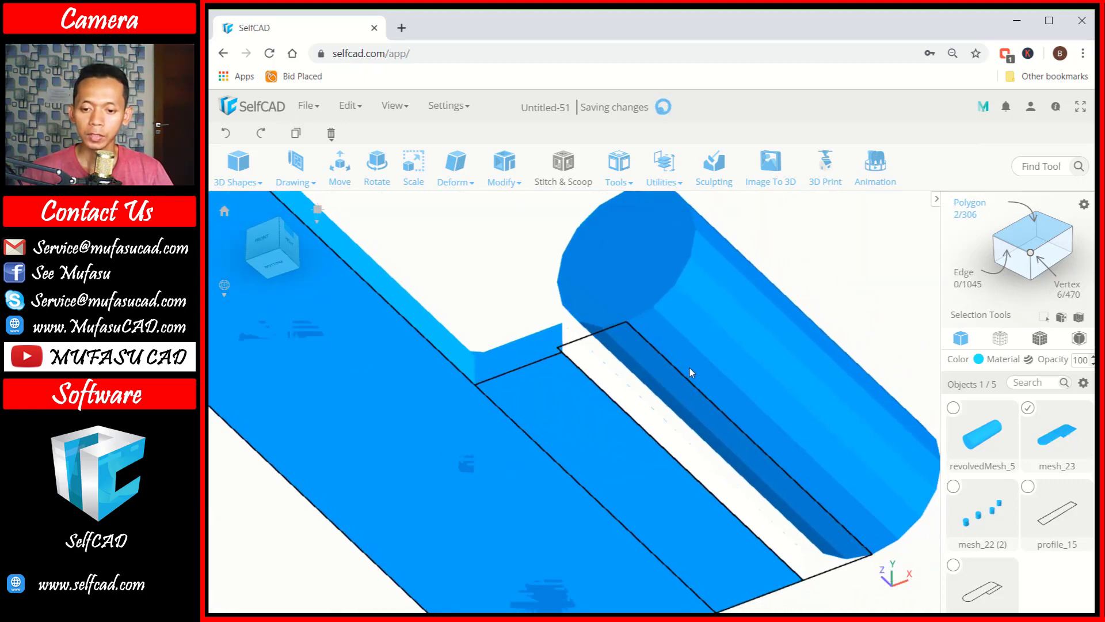
pyautogui.click(518, 178)
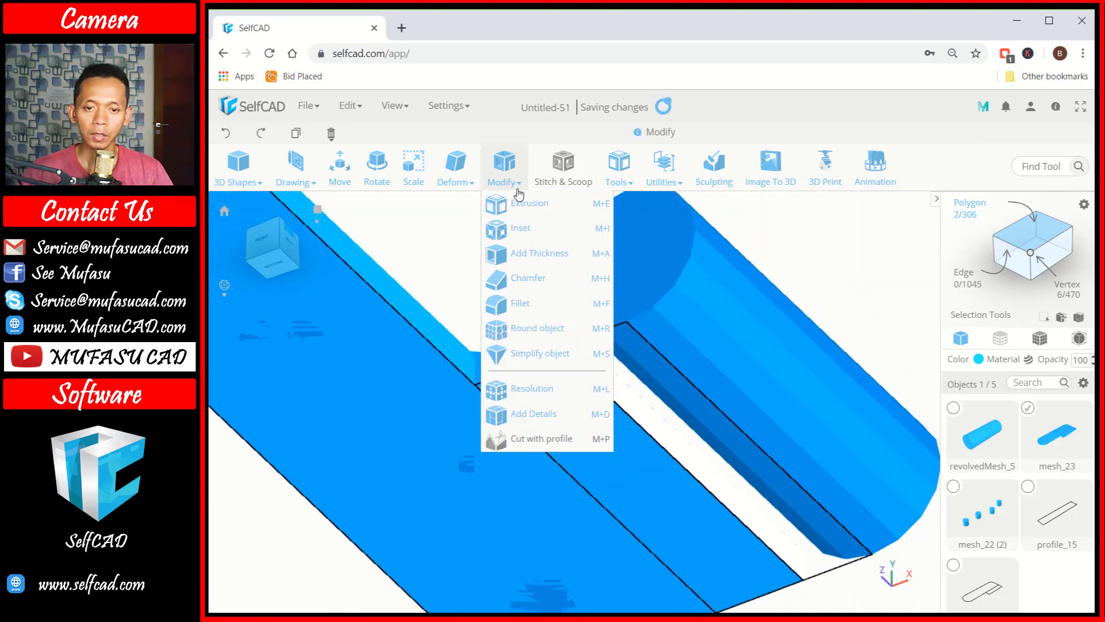
pyautogui.click(519, 203)
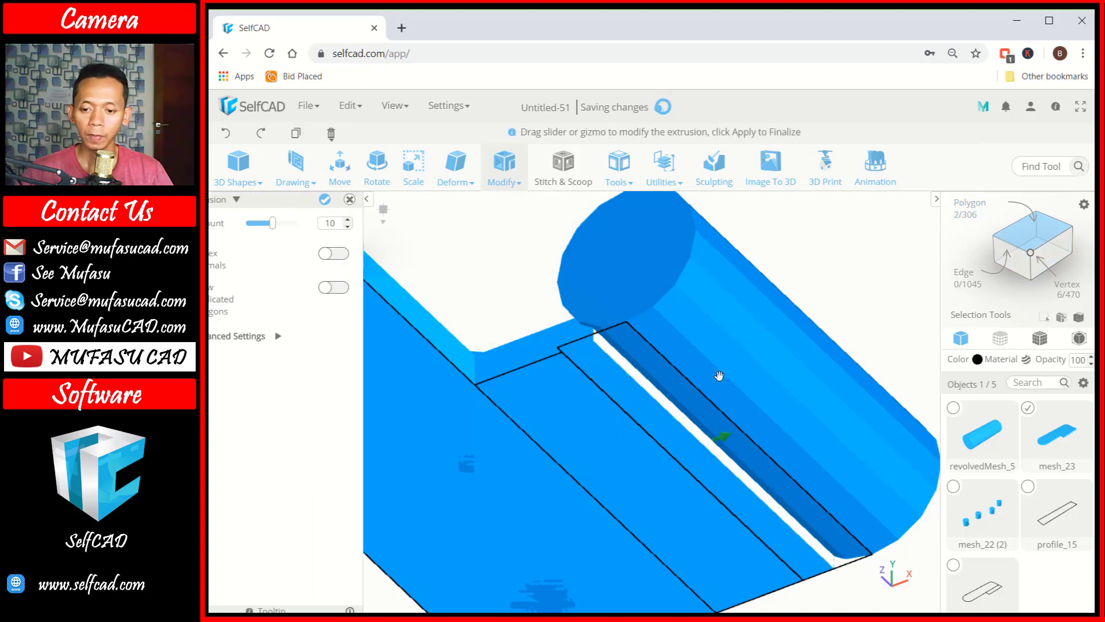
pyautogui.moveTo(728, 441); pyautogui.dragTo(749, 413, button='right')
pyautogui.moveTo(696, 508); pyautogui.dragTo(739, 499)
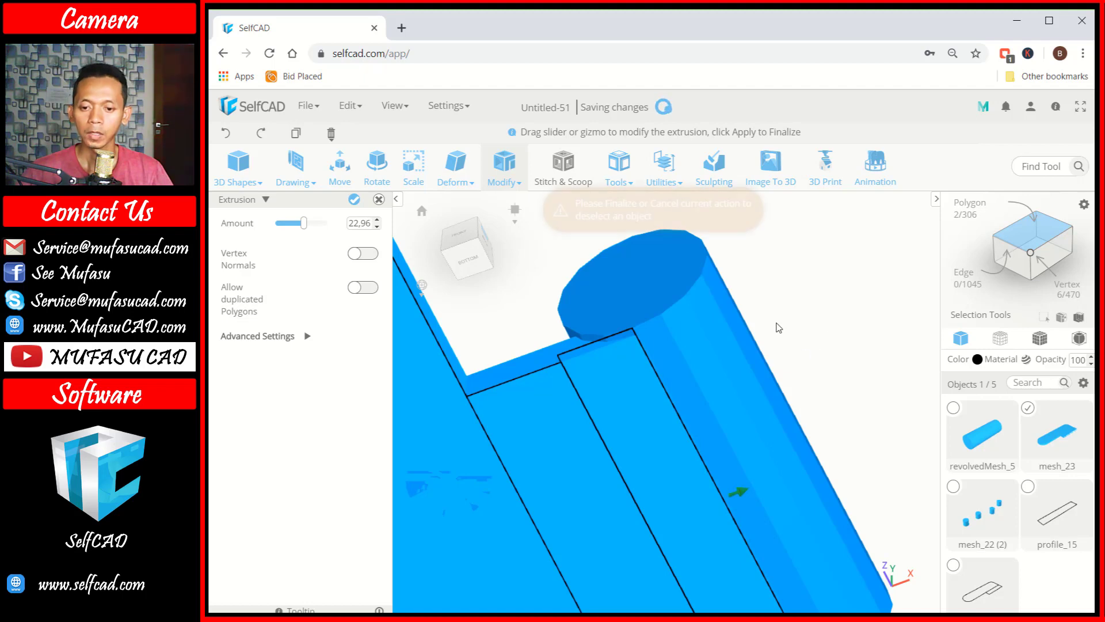
pyautogui.scroll(-5, 781, 325)
pyautogui.moveTo(781, 326); pyautogui.dragTo(791, 443, button='middle')
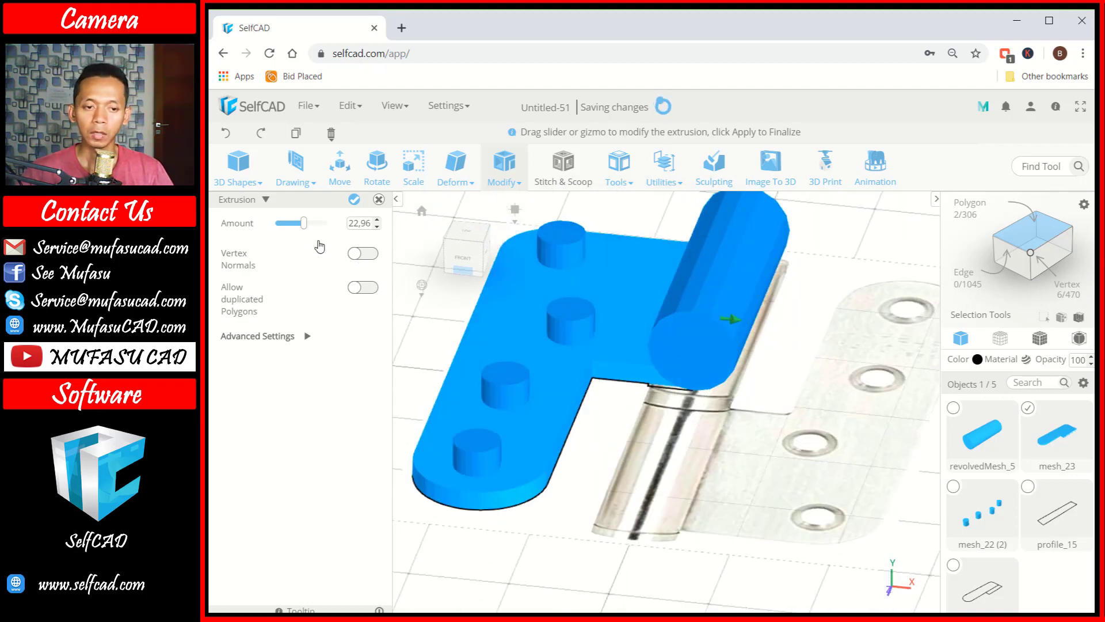
pyautogui.click(355, 200)
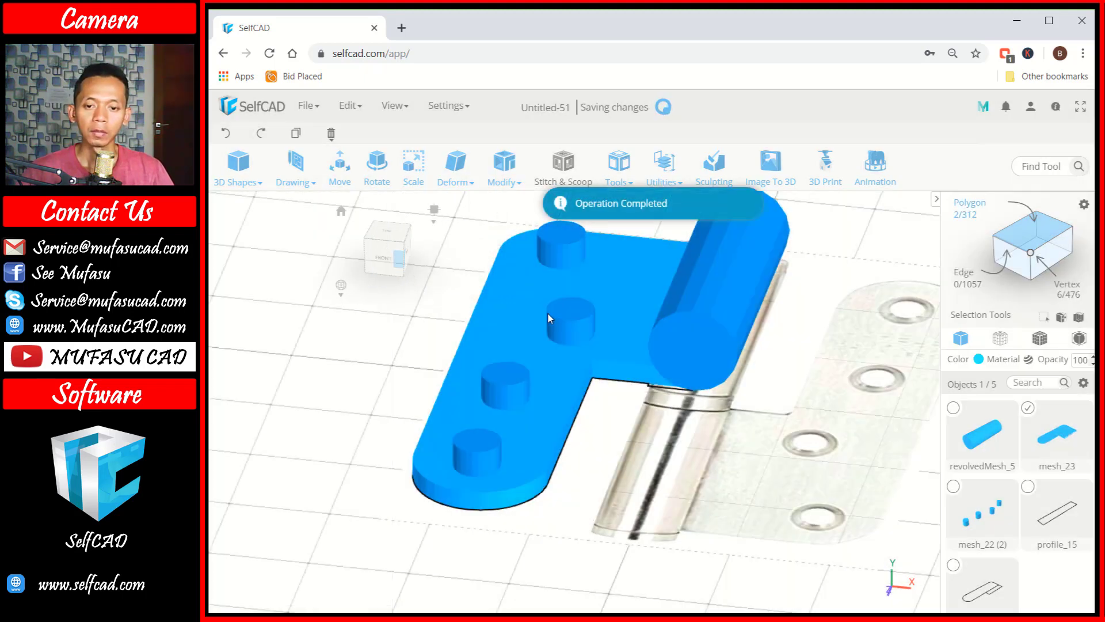
# Step: Subtract the merged screw-hole cylinders from the leaf with the Difference operation, without keeping the subtracted objects
pyautogui.scroll(-3, 547, 313)
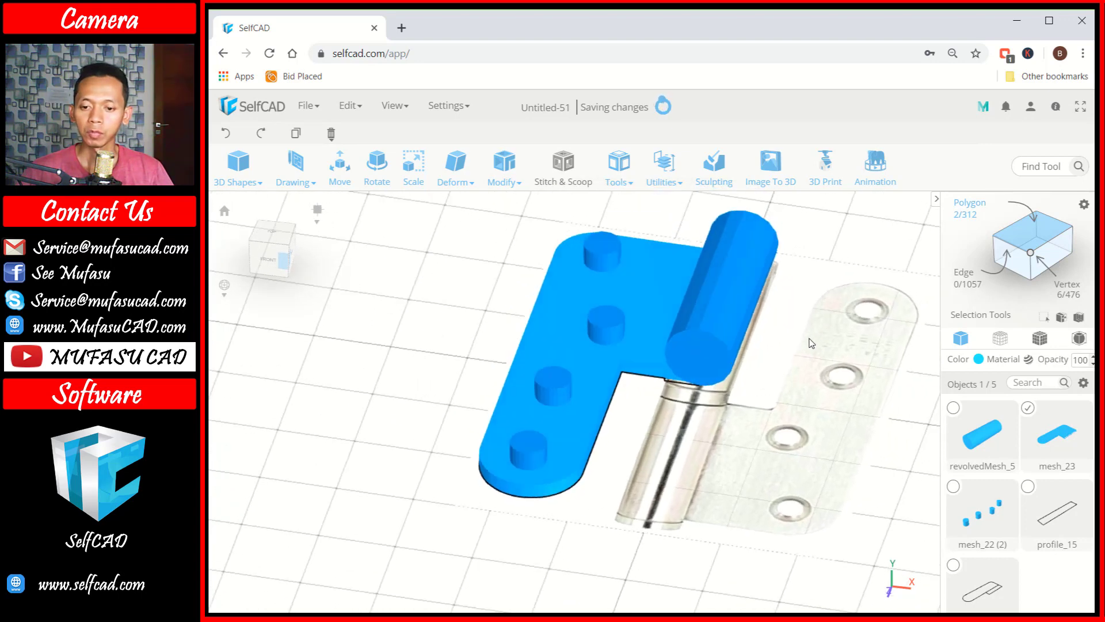
pyautogui.scroll(3, 806, 357)
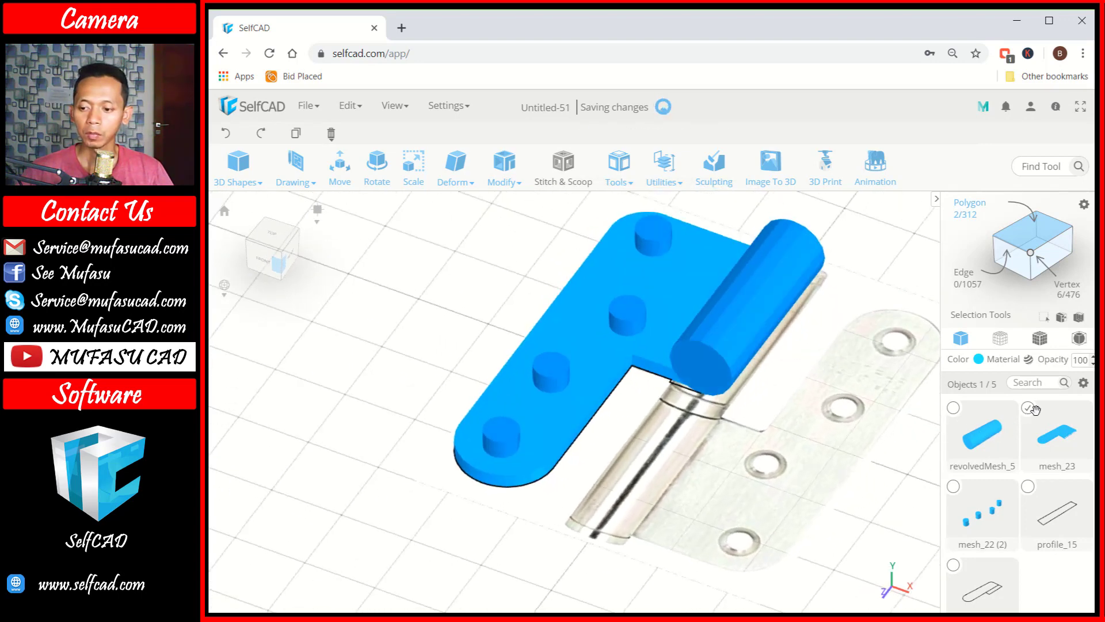
pyautogui.click(954, 488)
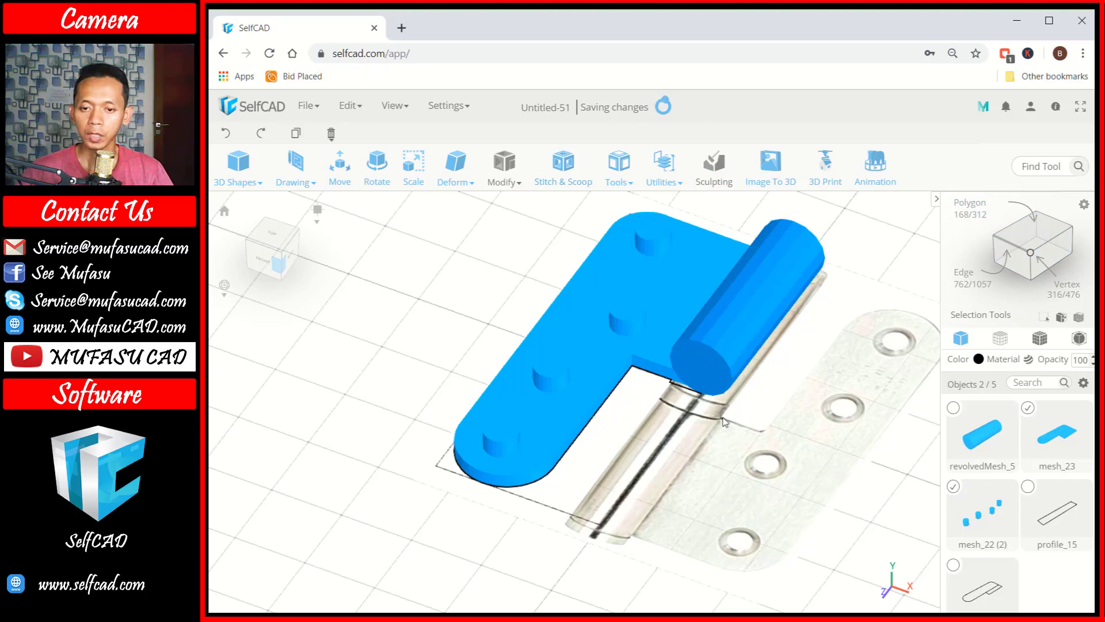
pyautogui.click(563, 172)
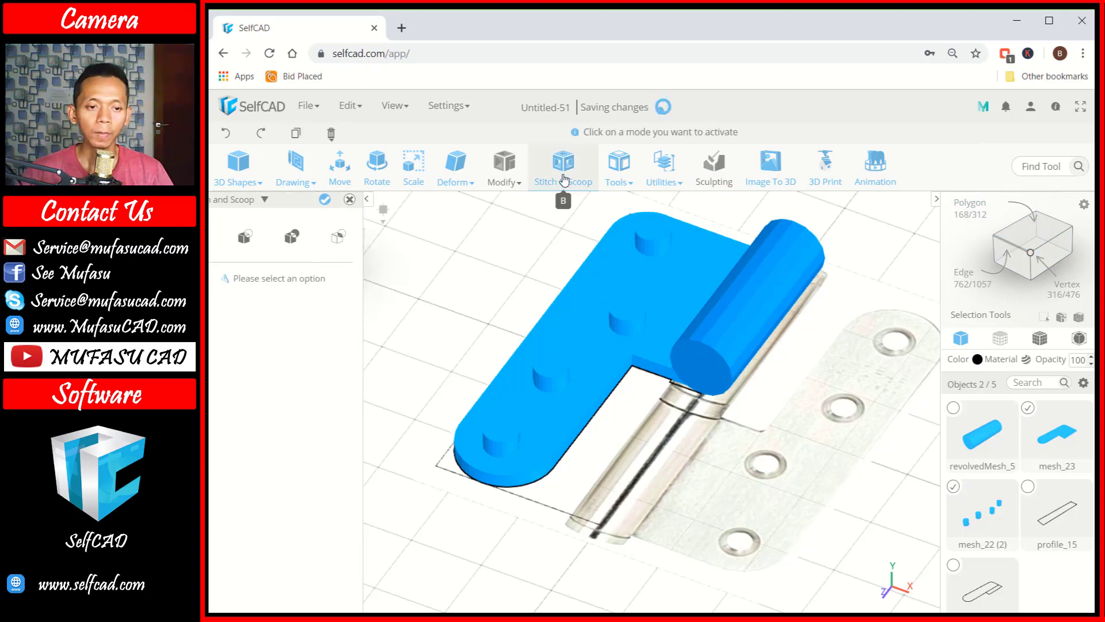
pyautogui.click(275, 237)
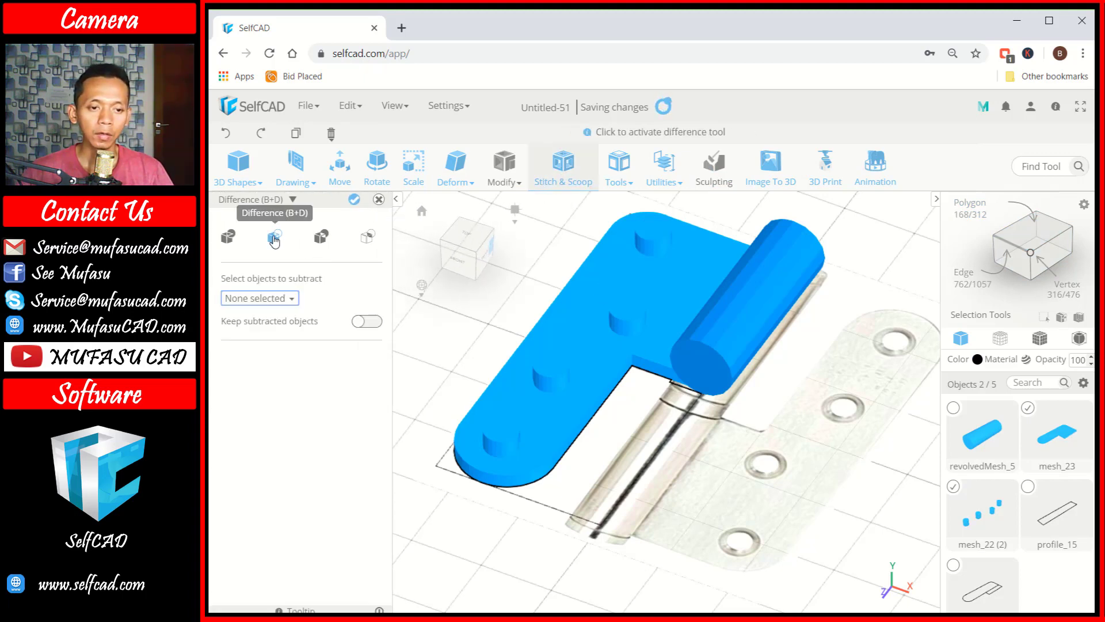
pyautogui.click(259, 299)
pyautogui.click(261, 333)
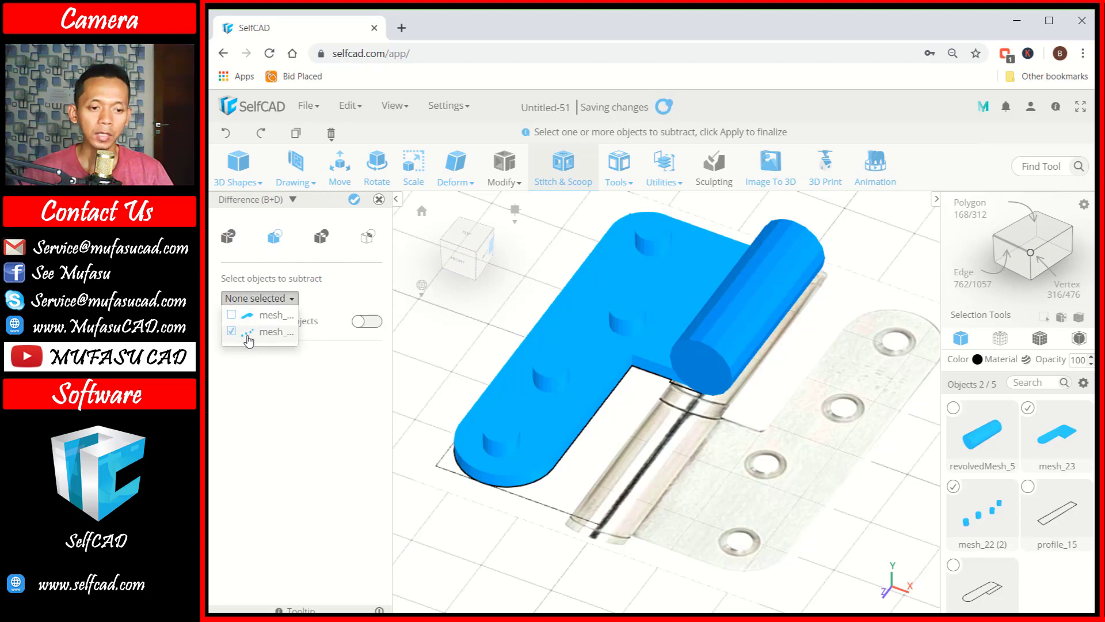
pyautogui.click(285, 398)
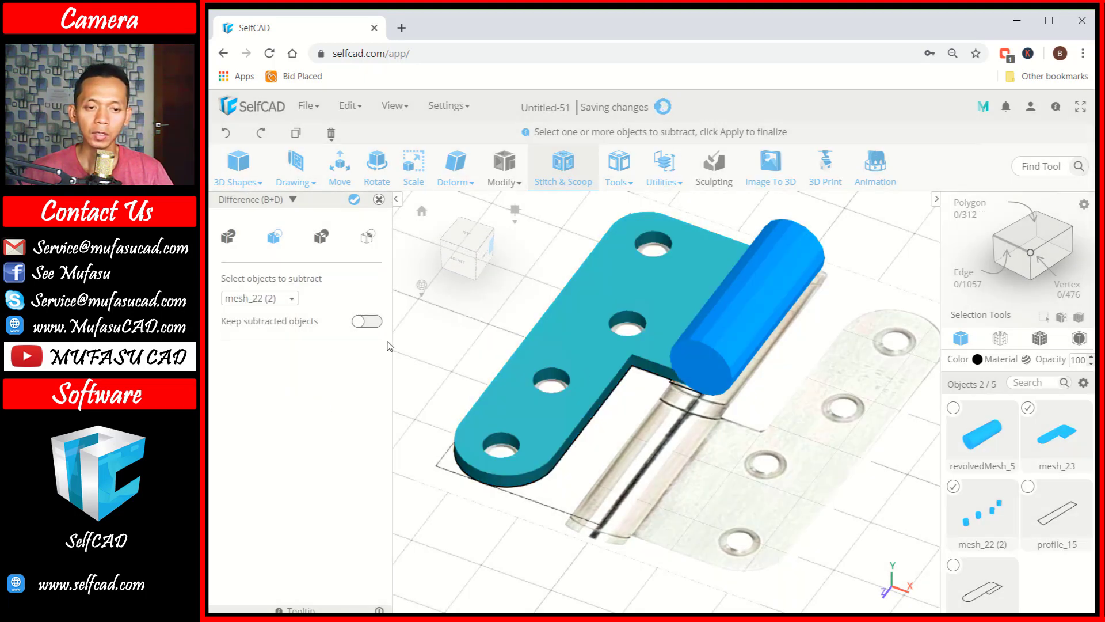
pyautogui.click(354, 200)
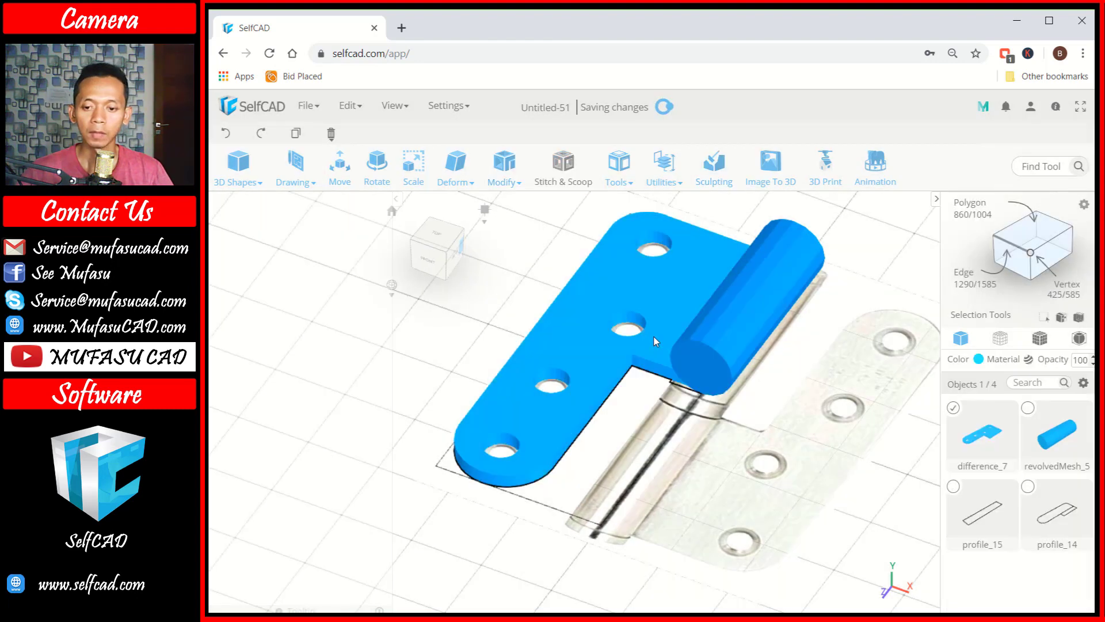
# Step: Mirror the drilled leaf to the Right side with Create Copy enabled, forming the hinge's second leaf
pyautogui.scroll(-2, 755, 462)
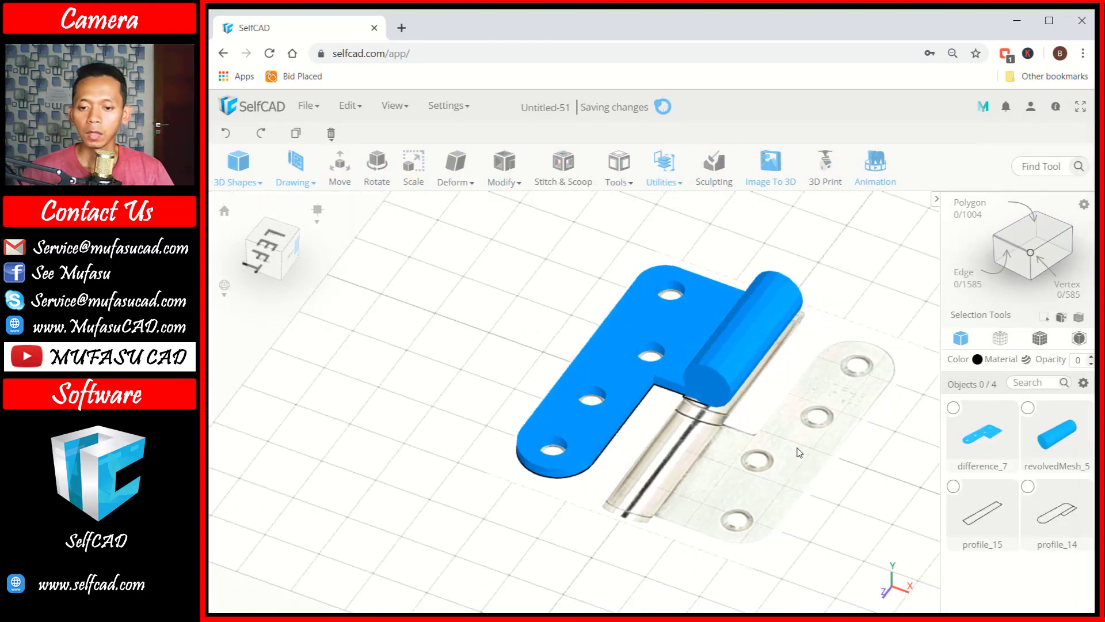
pyautogui.moveTo(814, 445); pyautogui.dragTo(705, 421, button='right')
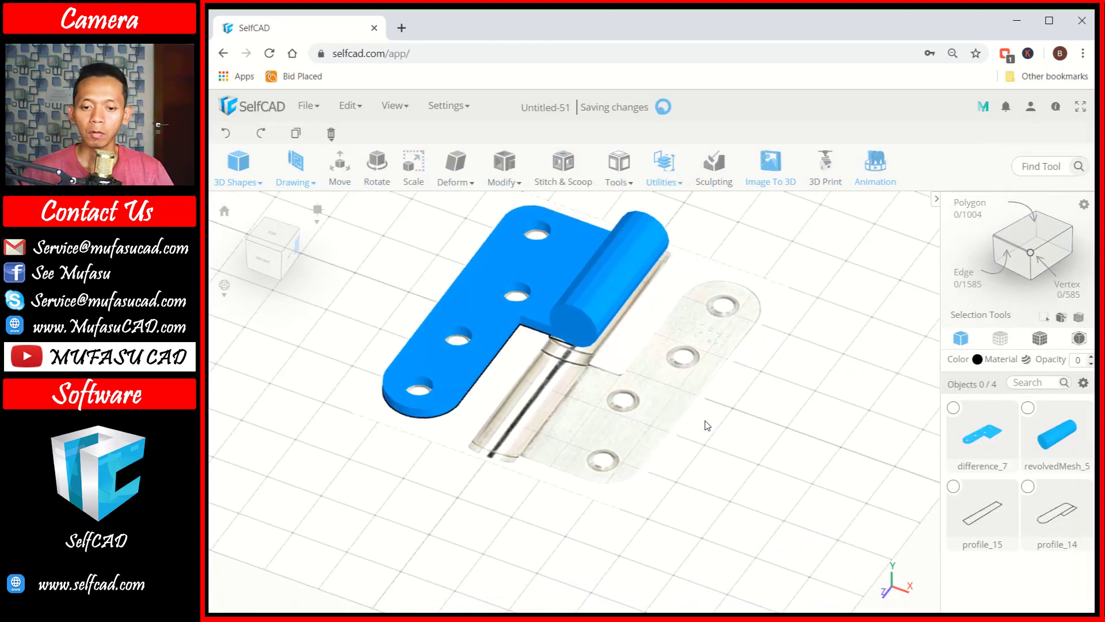
pyautogui.click(548, 271)
pyautogui.moveTo(700, 387); pyautogui.dragTo(625, 352)
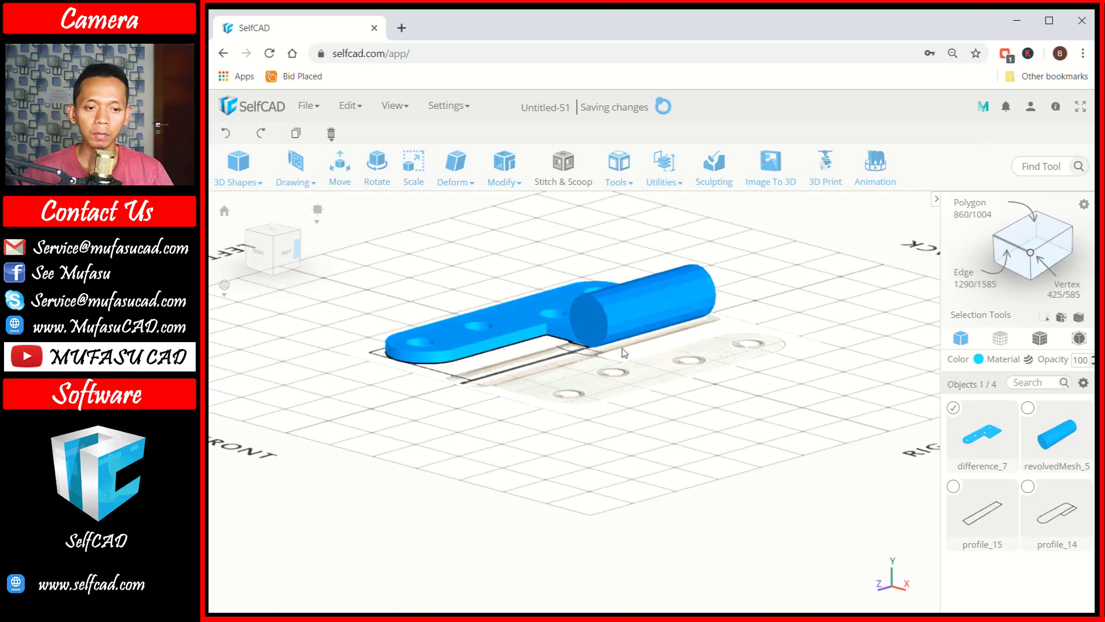
pyautogui.moveTo(366, 317); pyautogui.dragTo(369, 331)
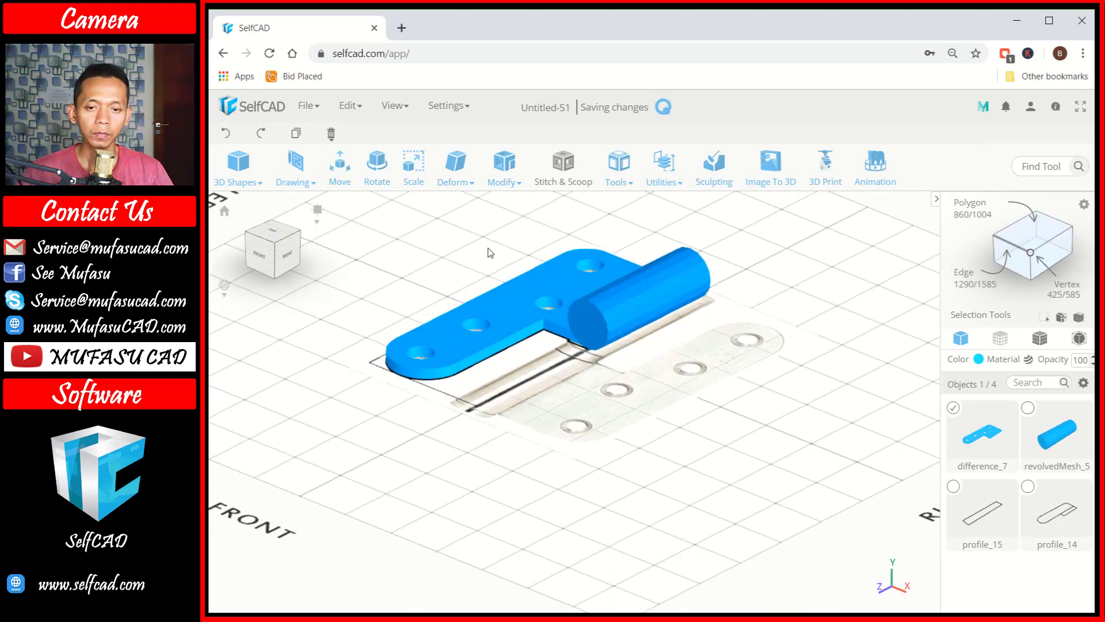
pyautogui.click(664, 184)
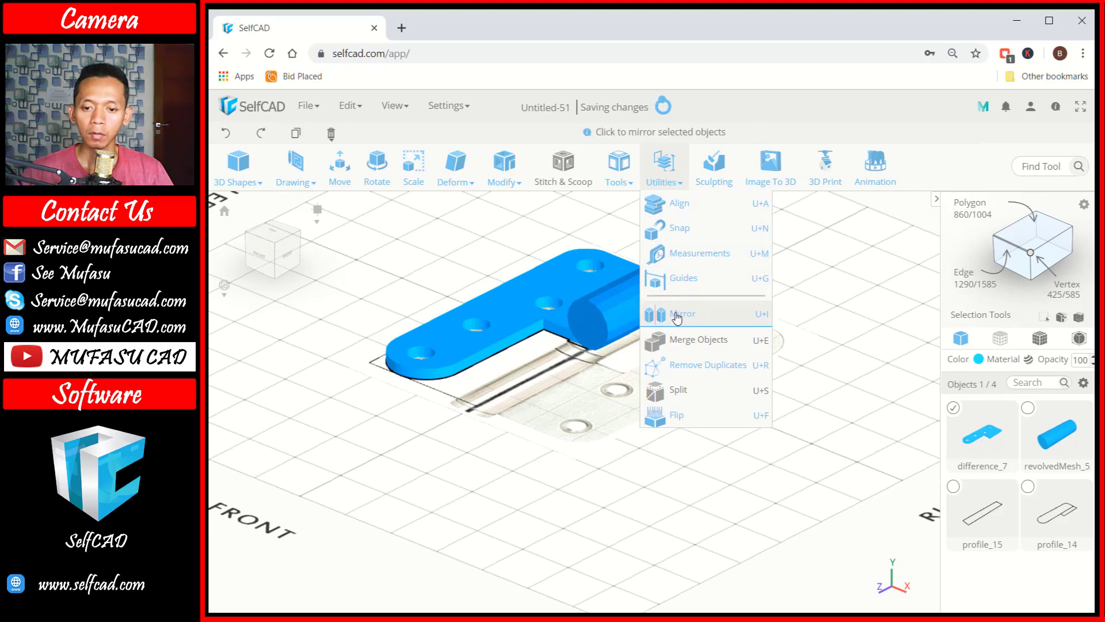
pyautogui.click(654, 314)
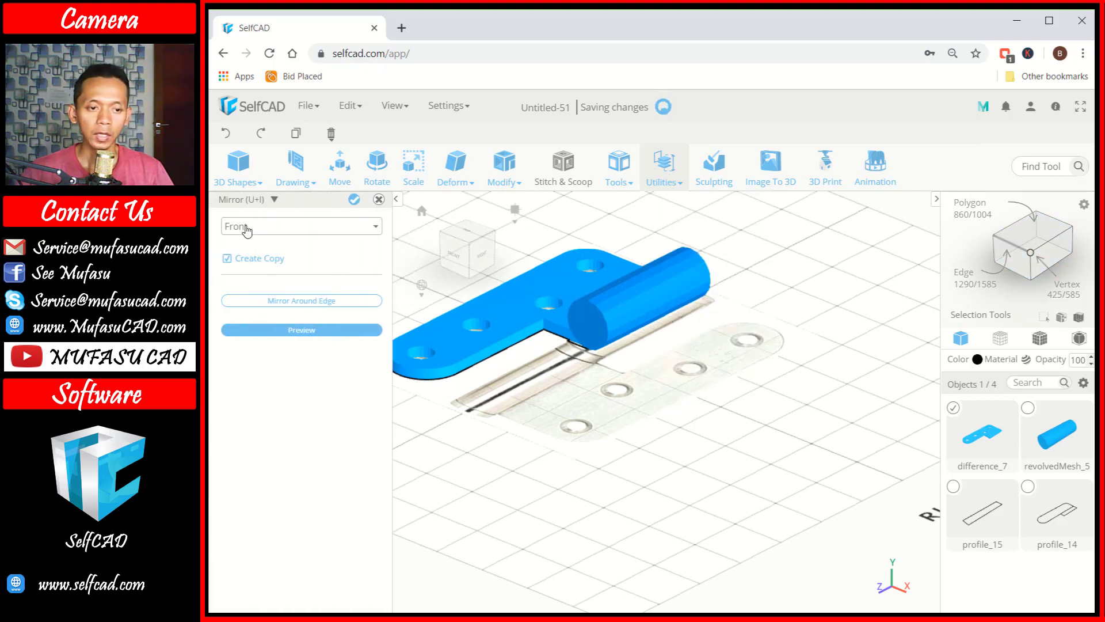
pyautogui.click(245, 228)
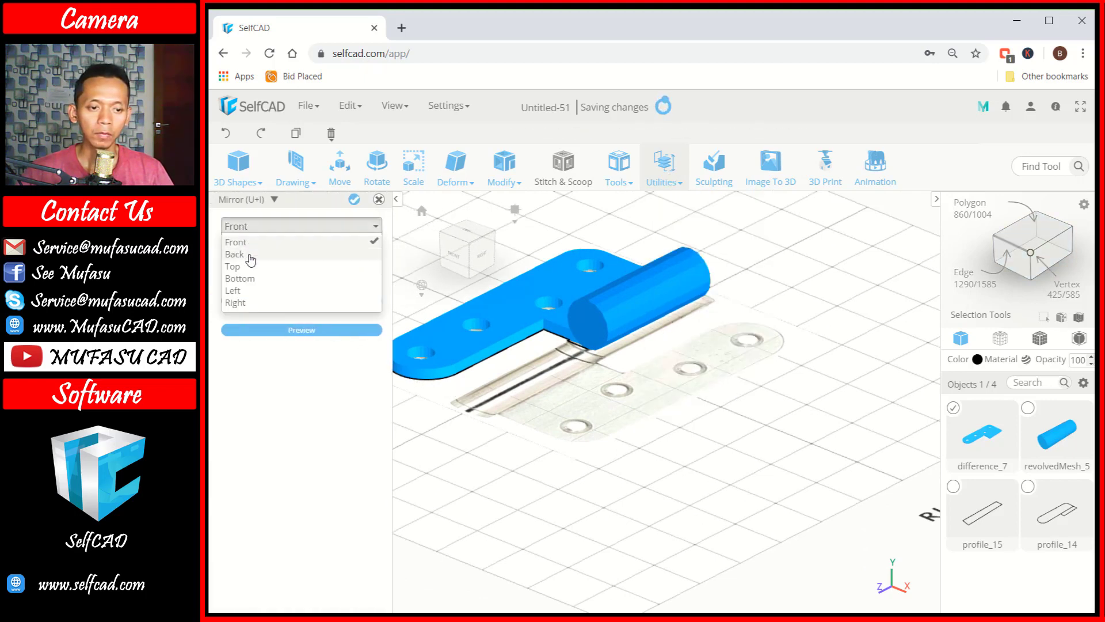
pyautogui.click(236, 302)
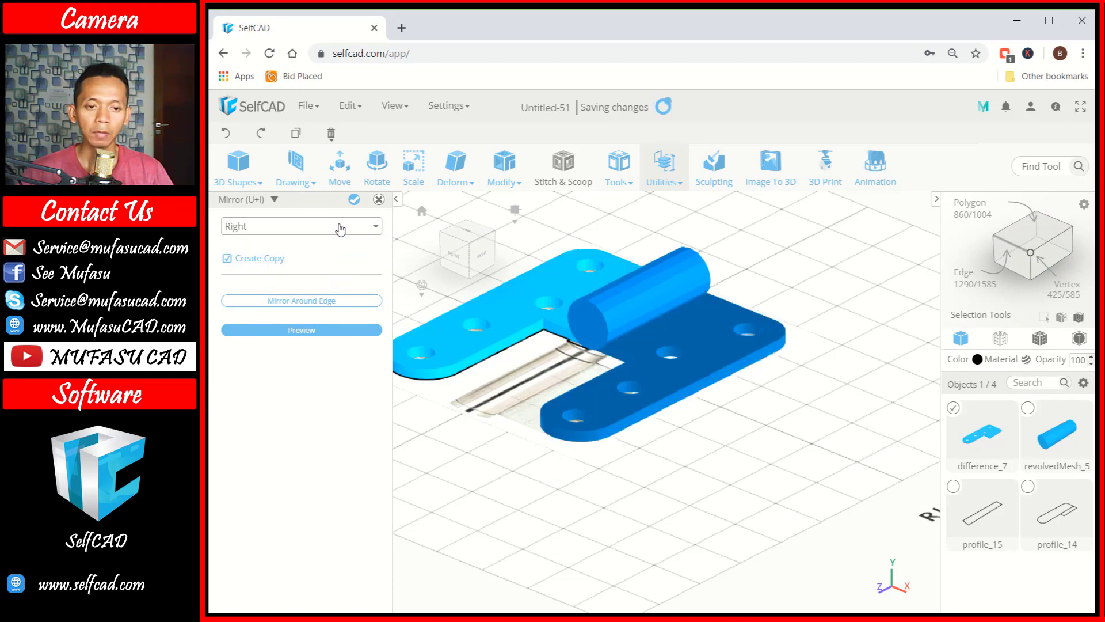
pyautogui.click(354, 199)
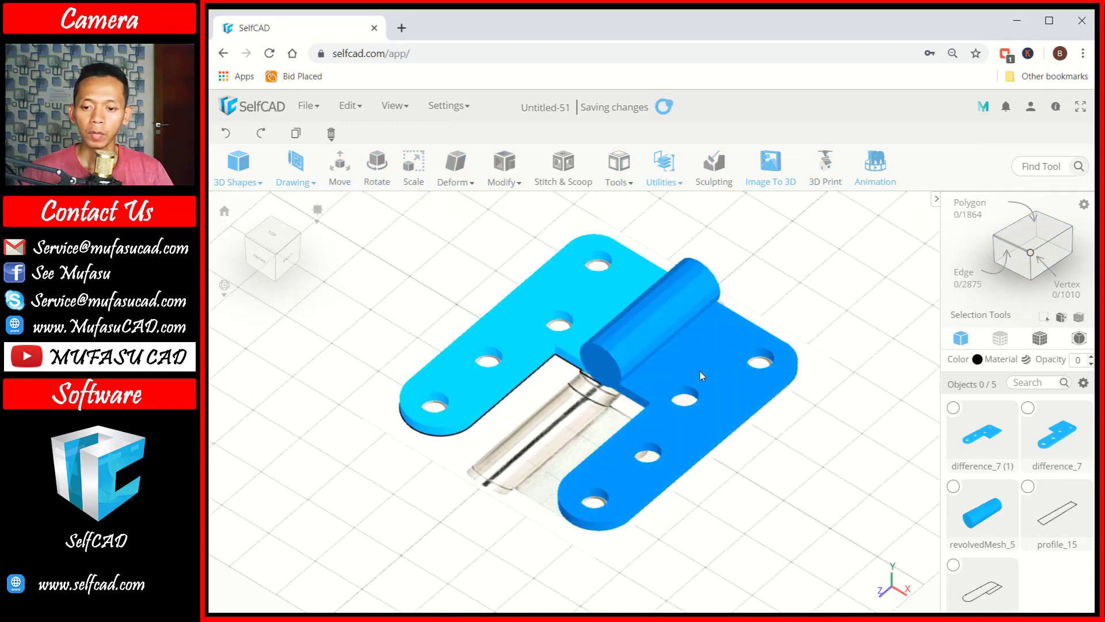
# Step: Rotate the mirrored leaf 180 degrees about the X axis and clear the selection
pyautogui.click(377, 168)
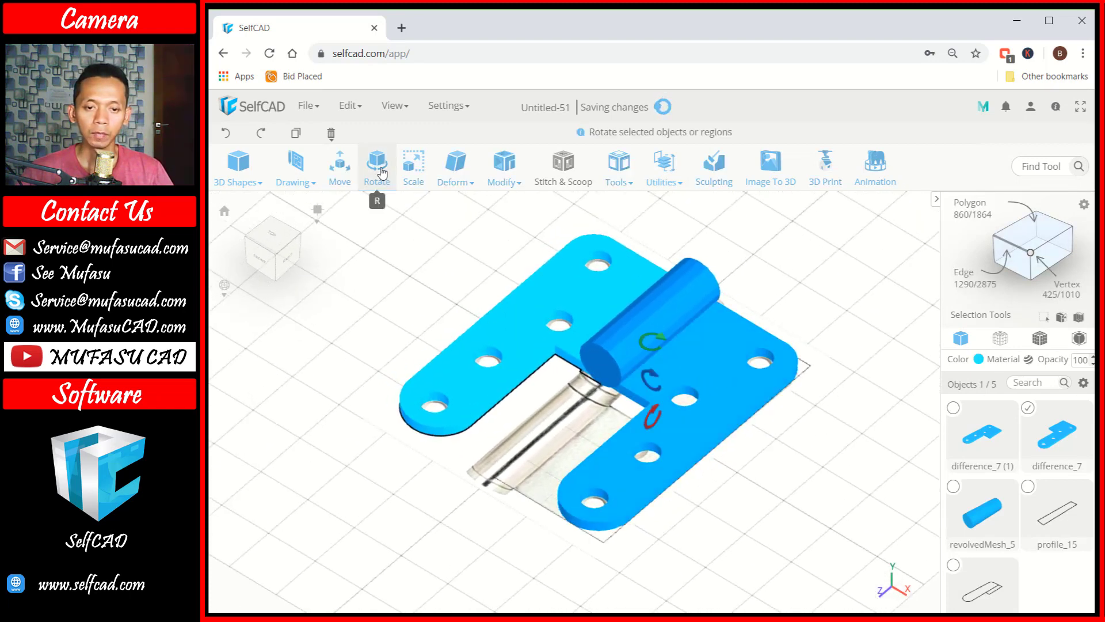
pyautogui.moveTo(657, 412); pyautogui.dragTo(725, 403)
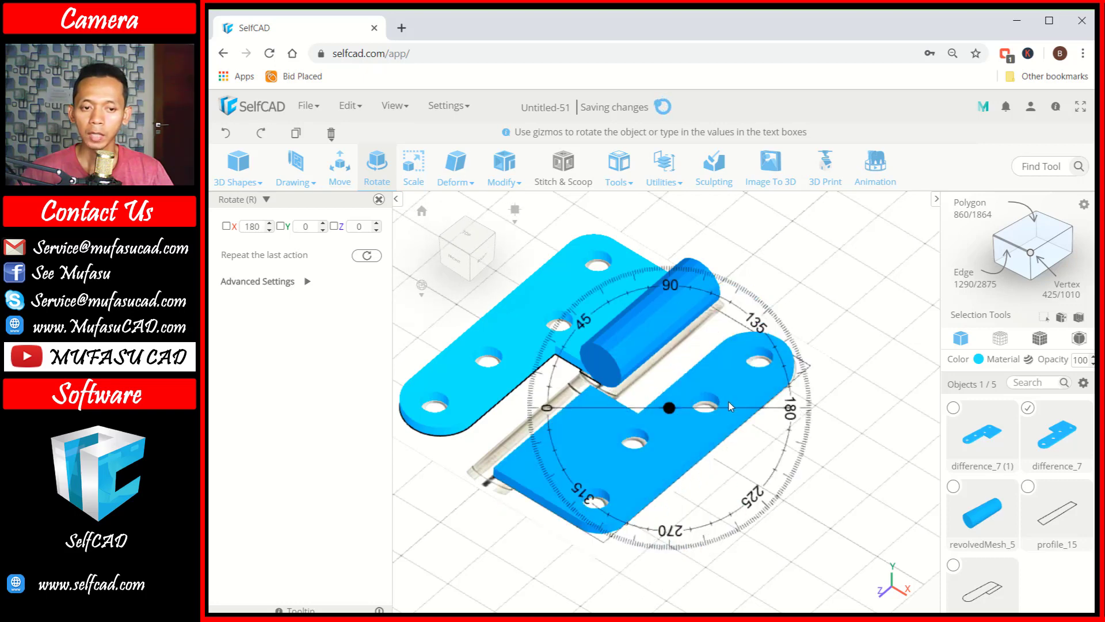
pyautogui.click(671, 567)
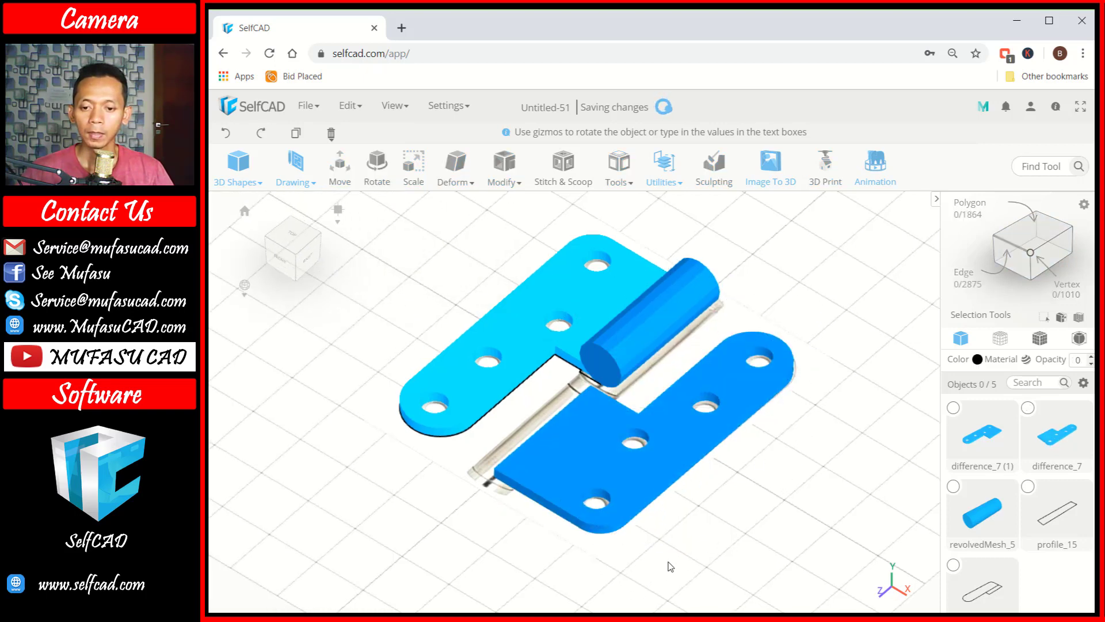
# Step: Mirror the barrel to the Front with Create Copy enabled so a second barrel continues along the hinge axis
pyautogui.moveTo(670, 567); pyautogui.dragTo(618, 442)
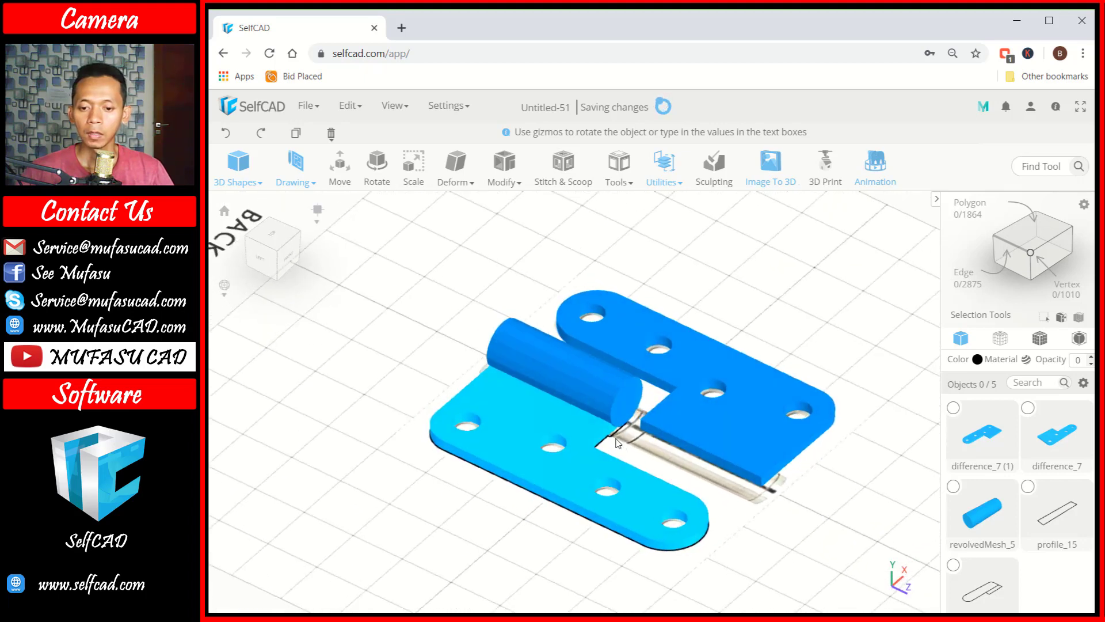
pyautogui.click(575, 378)
pyautogui.click(658, 179)
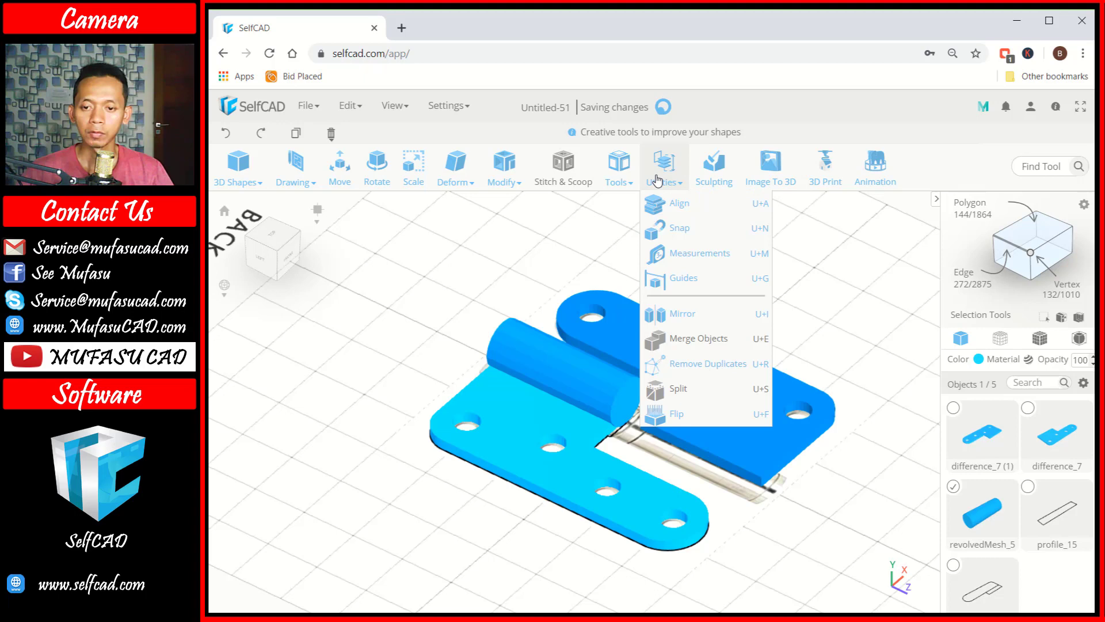
pyautogui.click(674, 314)
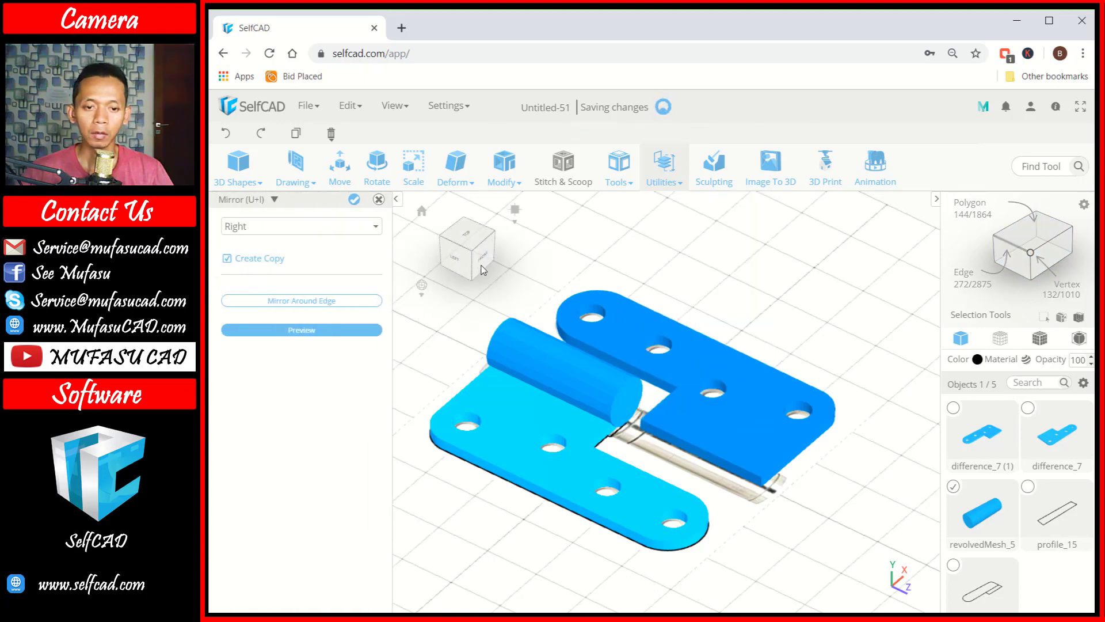
pyautogui.click(460, 261)
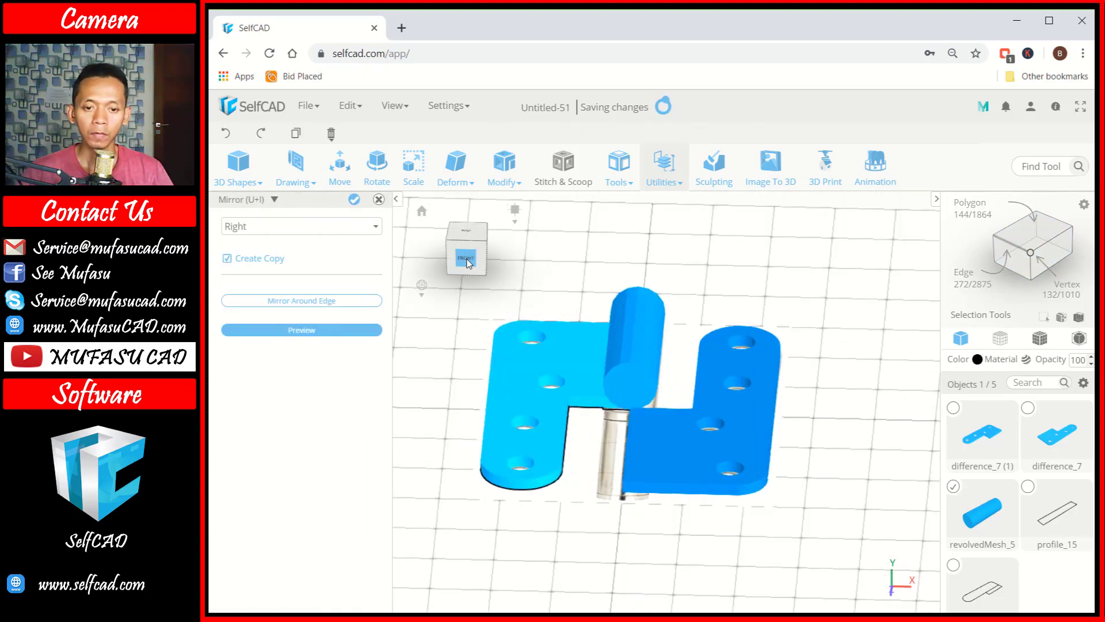
pyautogui.moveTo(478, 317); pyautogui.dragTo(546, 327)
pyautogui.click(296, 236)
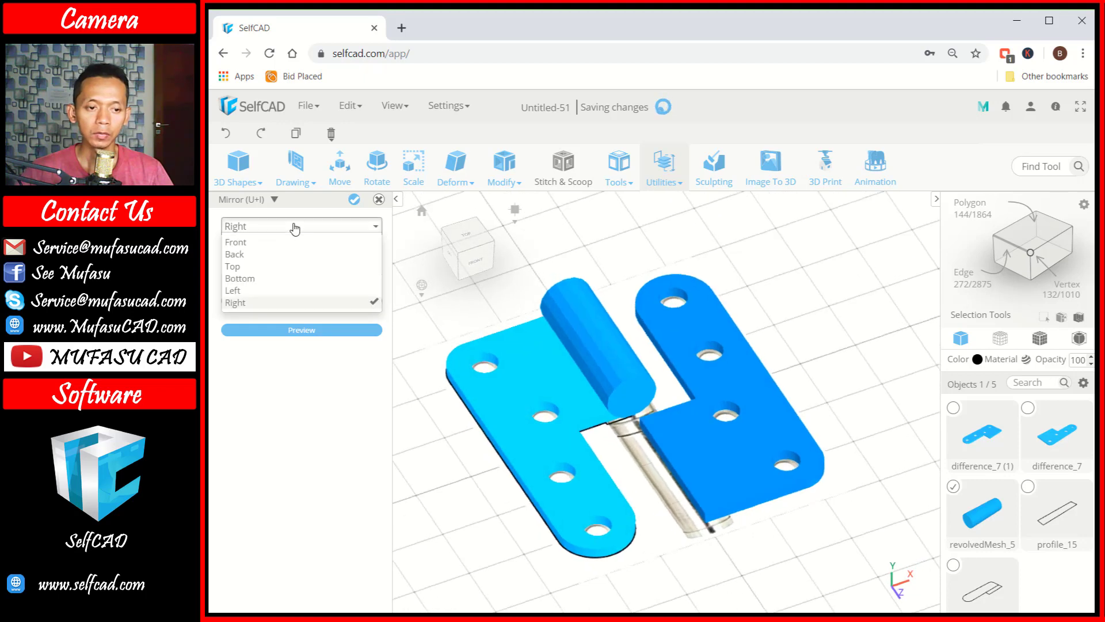
pyautogui.click(262, 243)
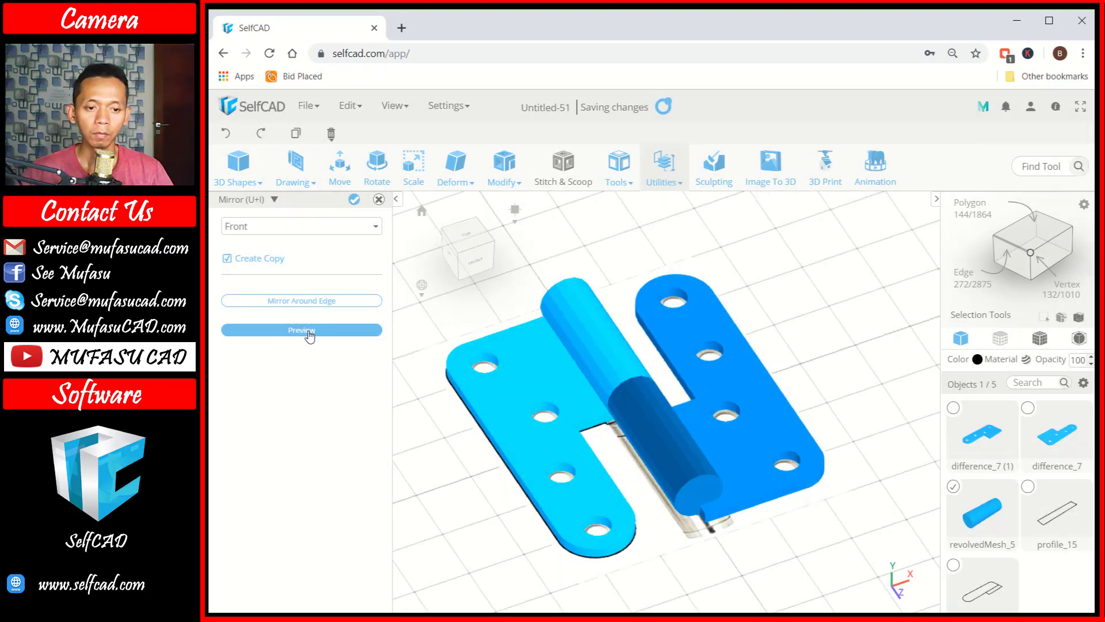
pyautogui.click(354, 199)
# Step: Move the front barrel along Z to 68.46, in line with the second leaf's outer end, and clear the selection
pyautogui.moveTo(754, 359); pyautogui.dragTo(557, 337)
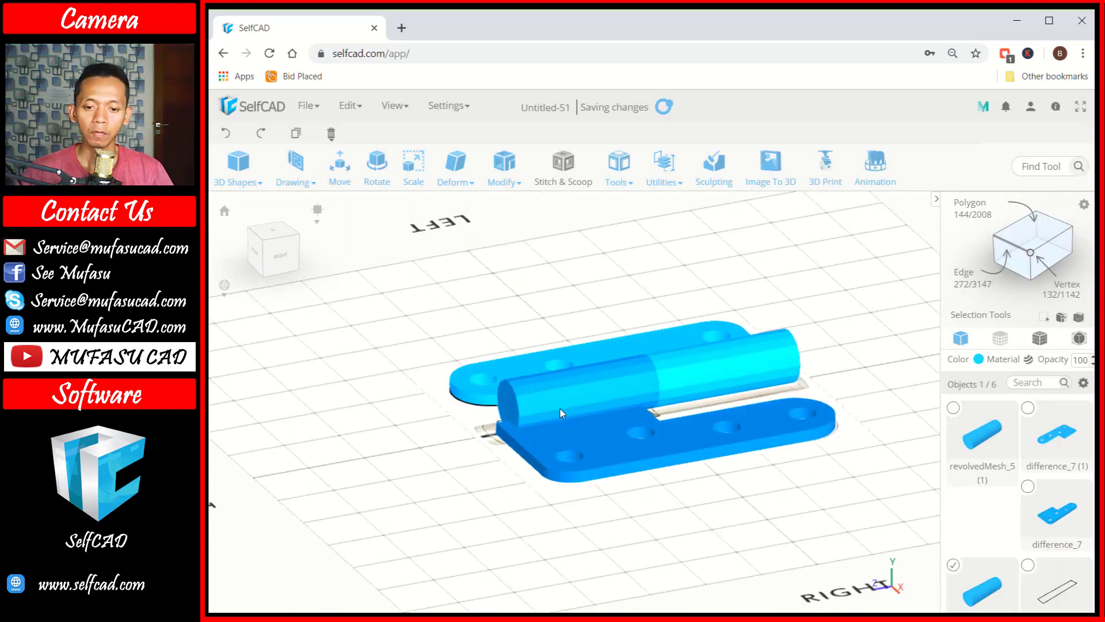
pyautogui.click(340, 166)
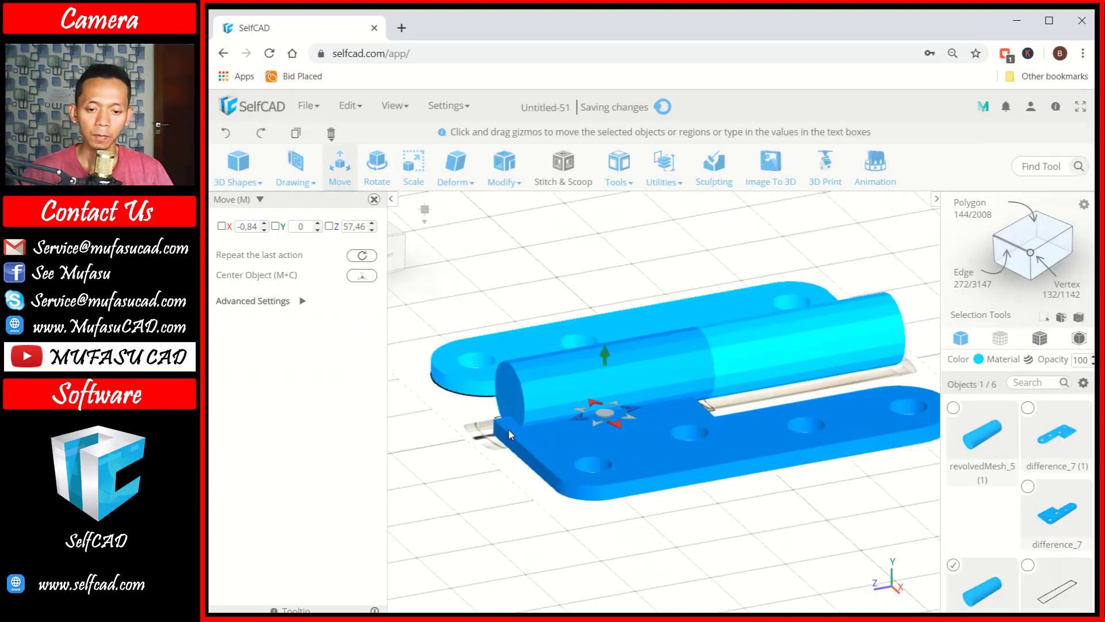
pyautogui.scroll(5, 560, 412)
pyautogui.moveTo(627, 413); pyautogui.dragTo(597, 422)
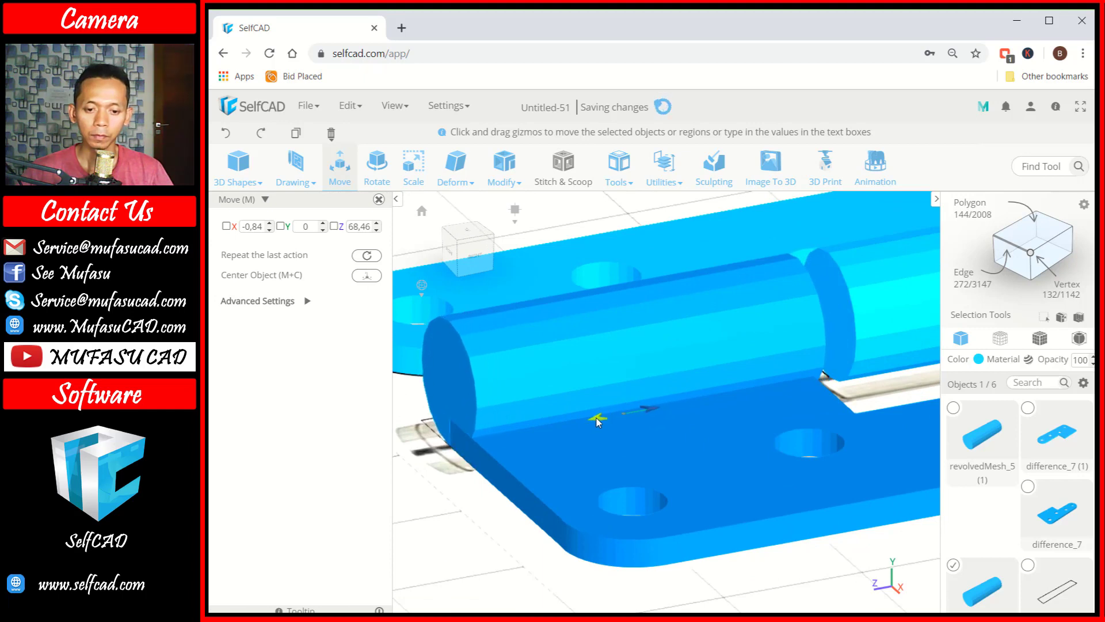
pyautogui.scroll(10, 518, 423)
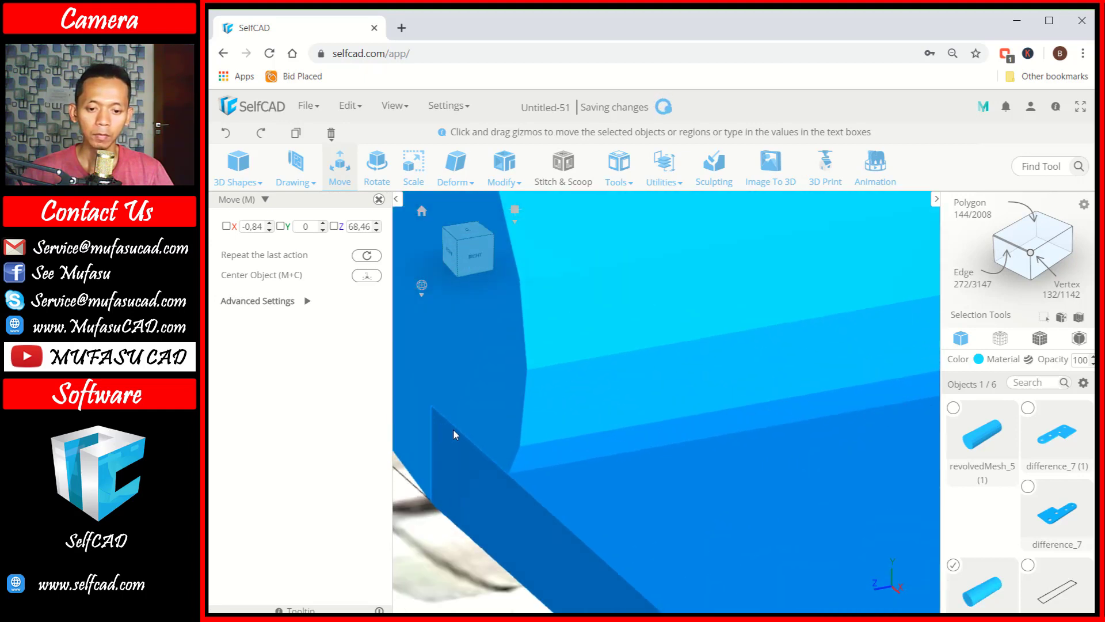
pyautogui.scroll(-10, 454, 428)
pyautogui.press('Escape')
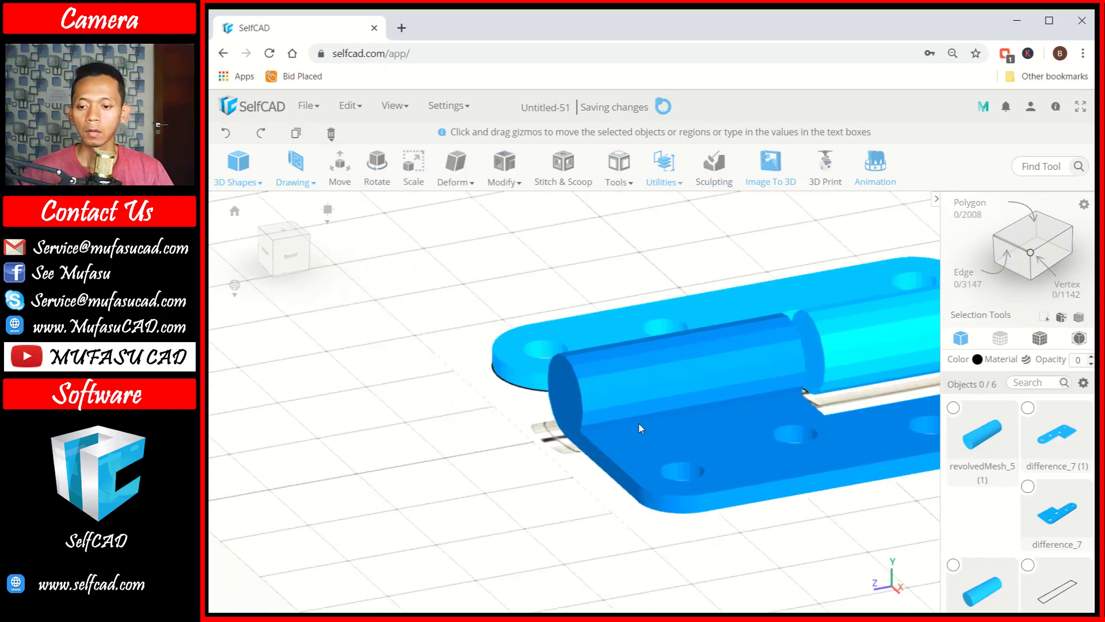
# Step: Extrude the moved barrel's inner end-face polygons by 6.44 toward the other barrel, leaving a narrow gap
pyautogui.moveTo(639, 426); pyautogui.dragTo(719, 425)
pyautogui.scroll(6, 551, 372)
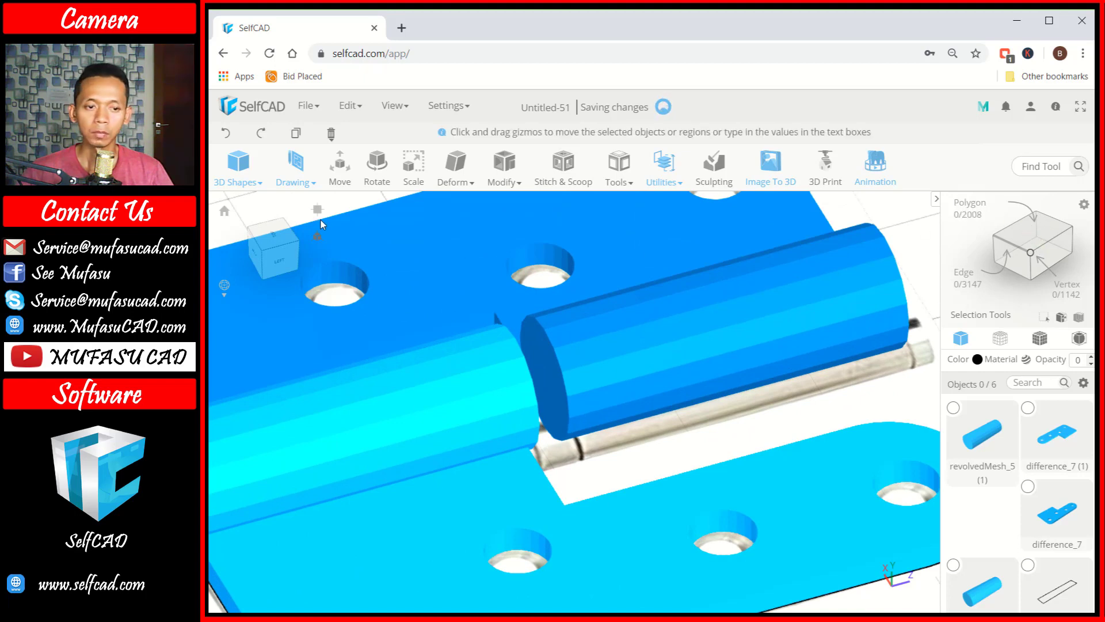
pyautogui.click(829, 295)
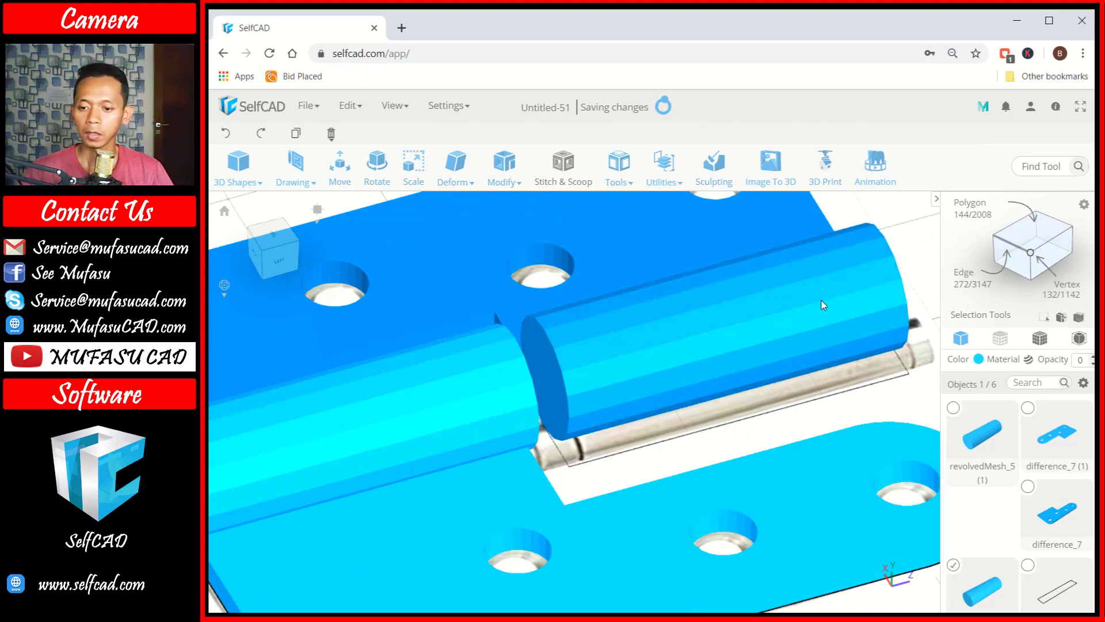
pyautogui.click(979, 204)
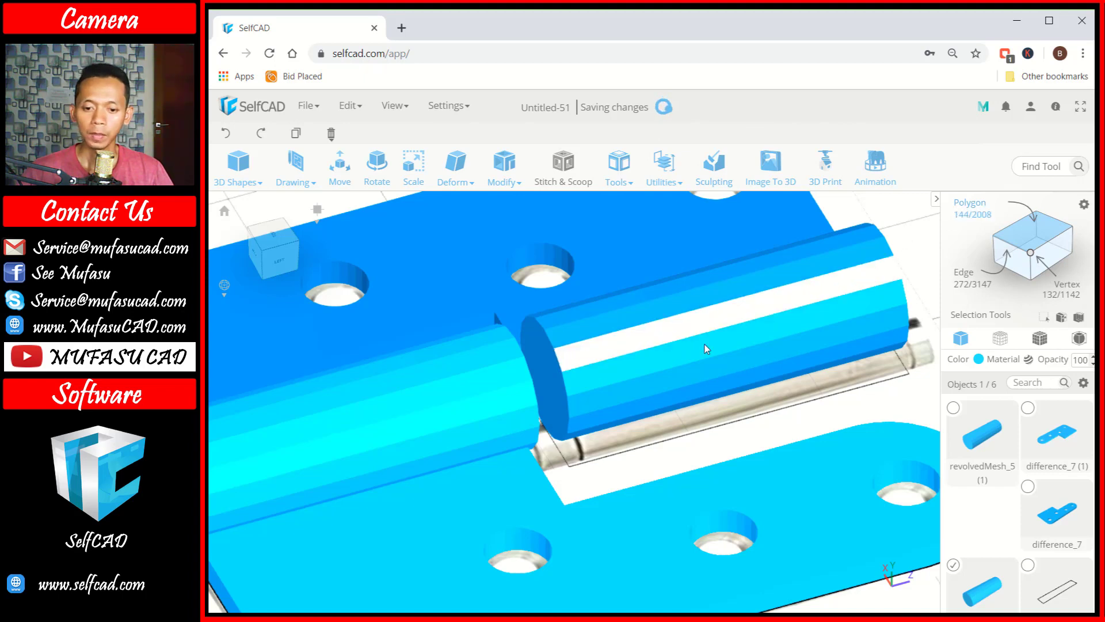
pyautogui.click(550, 374)
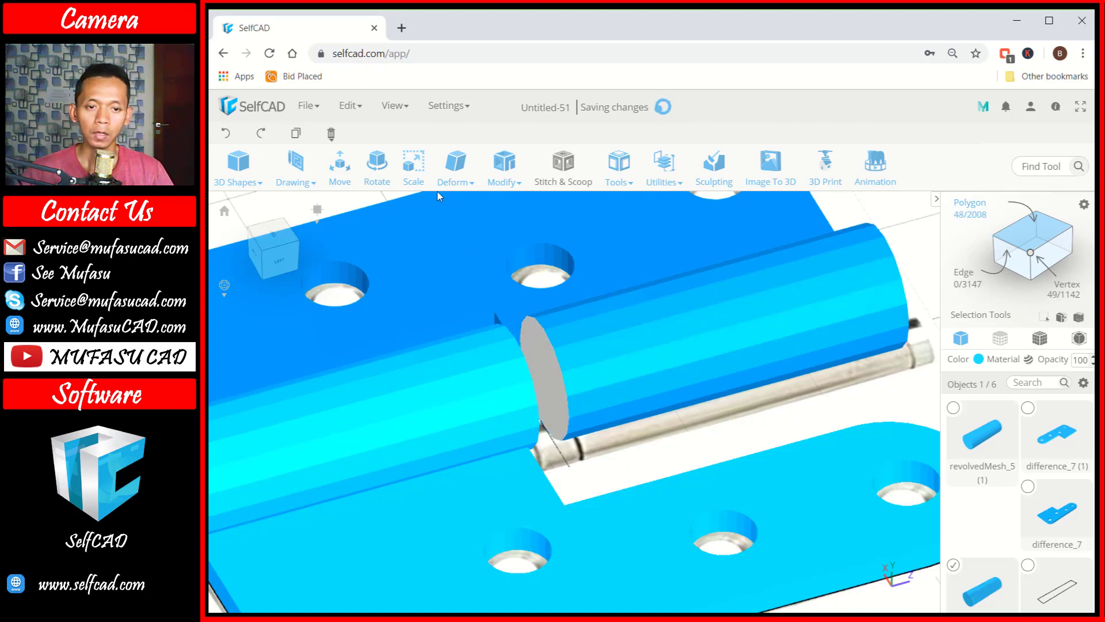
pyautogui.click(500, 182)
pyautogui.click(521, 202)
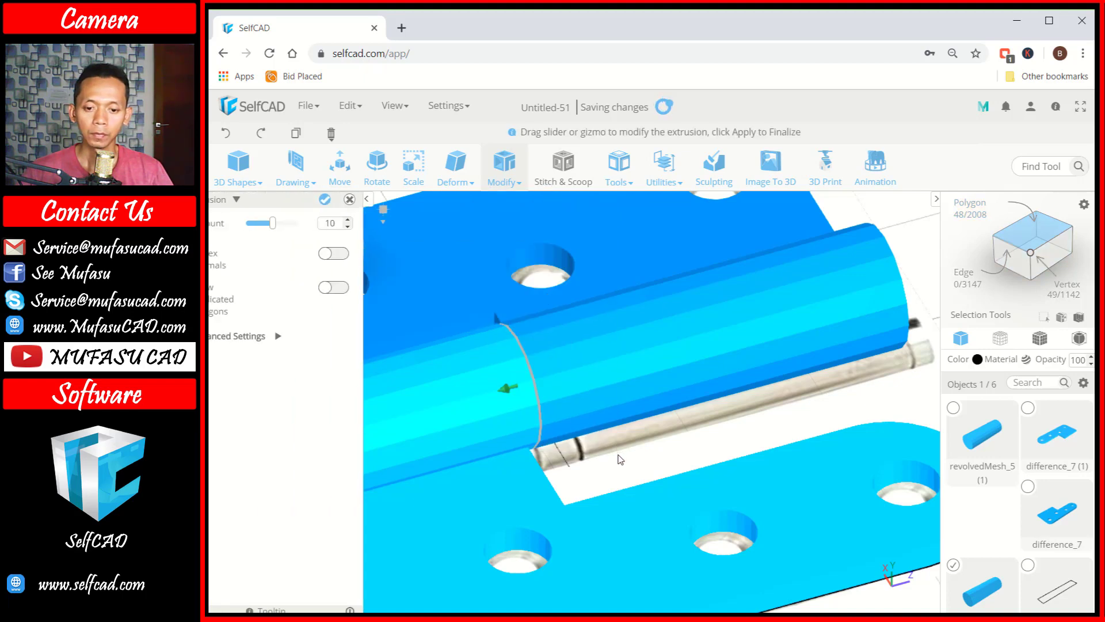
pyautogui.moveTo(660, 453); pyautogui.dragTo(580, 471, button='right')
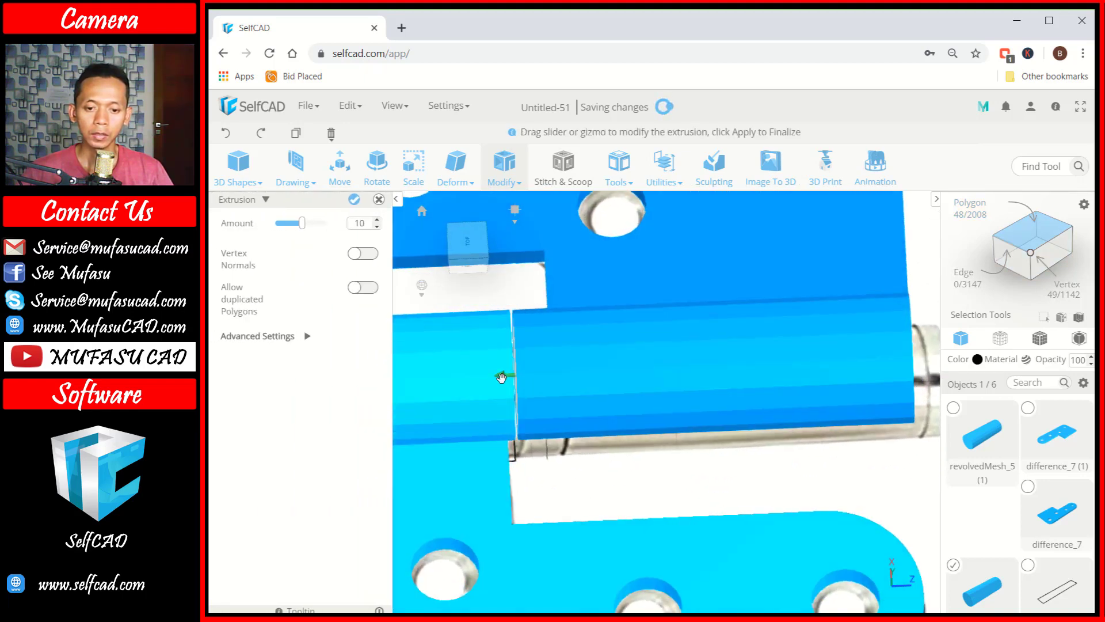
pyautogui.moveTo(499, 375); pyautogui.dragTo(510, 378)
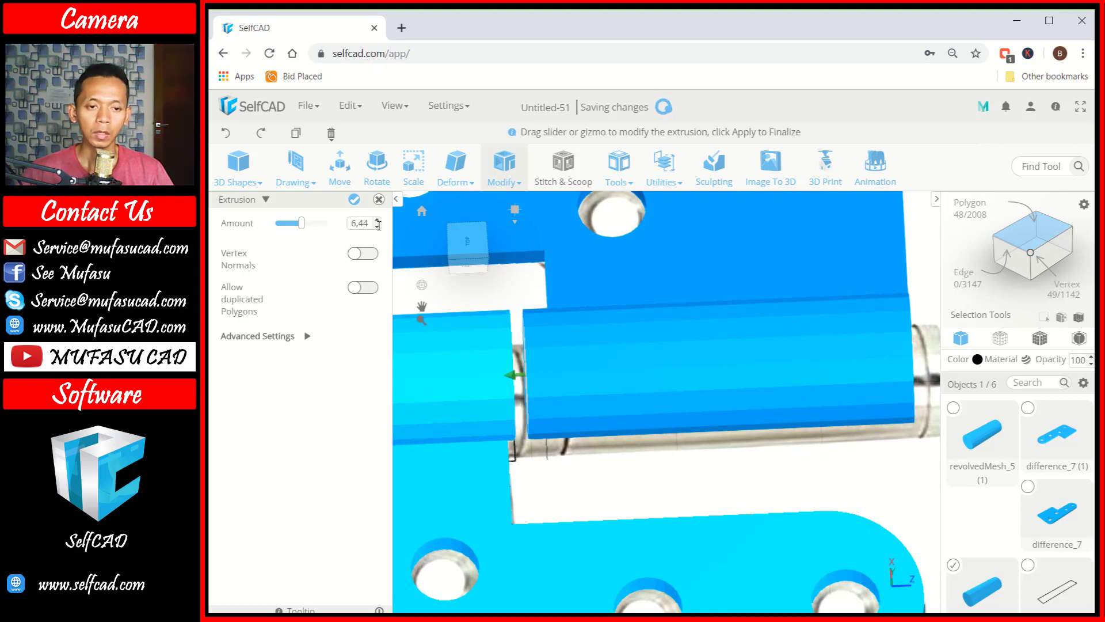
pyautogui.click(354, 201)
pyautogui.scroll(-5, 779, 395)
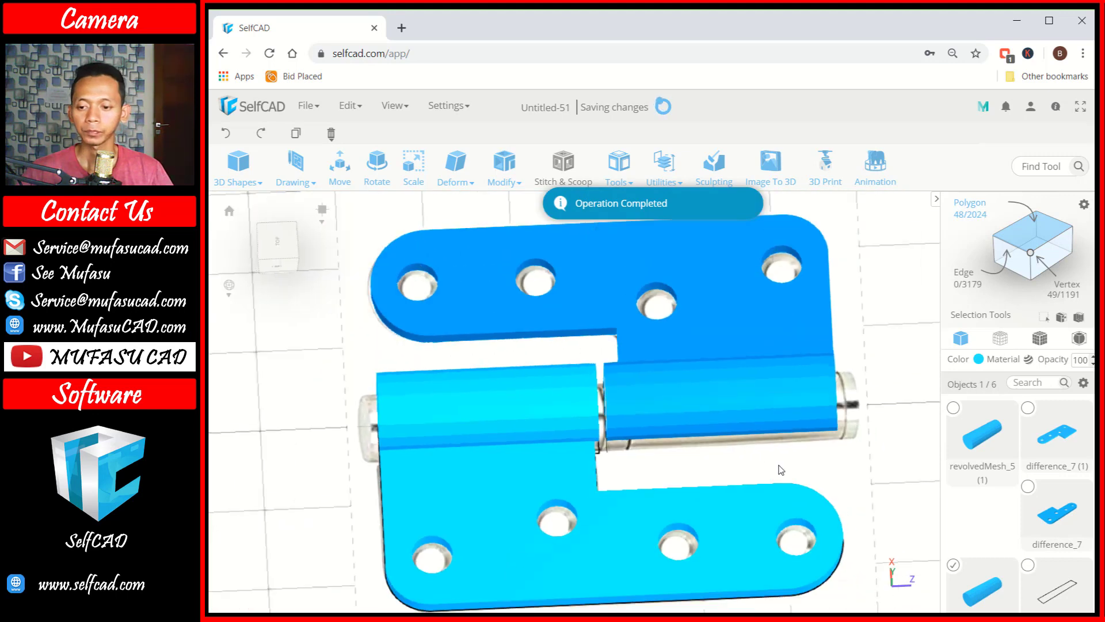
# Step: Turn off polygon selection mode to return to selecting whole objects
pyautogui.moveTo(856, 479); pyautogui.dragTo(772, 454, button='right')
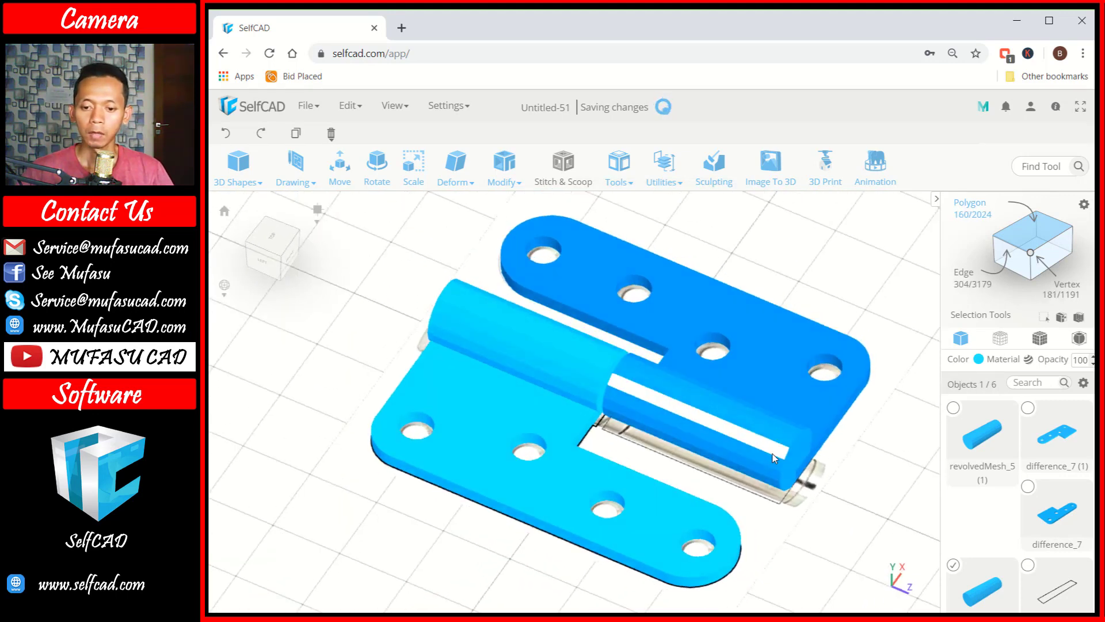
pyautogui.moveTo(885, 474); pyautogui.dragTo(872, 461, button='right')
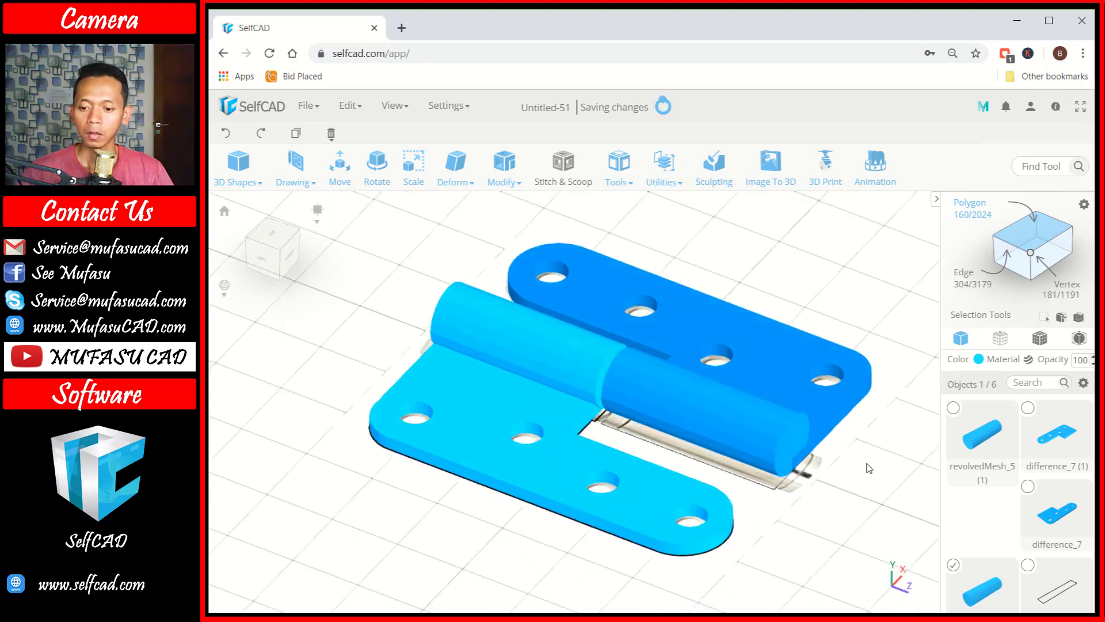
pyautogui.moveTo(869, 468); pyautogui.dragTo(795, 442, button='middle')
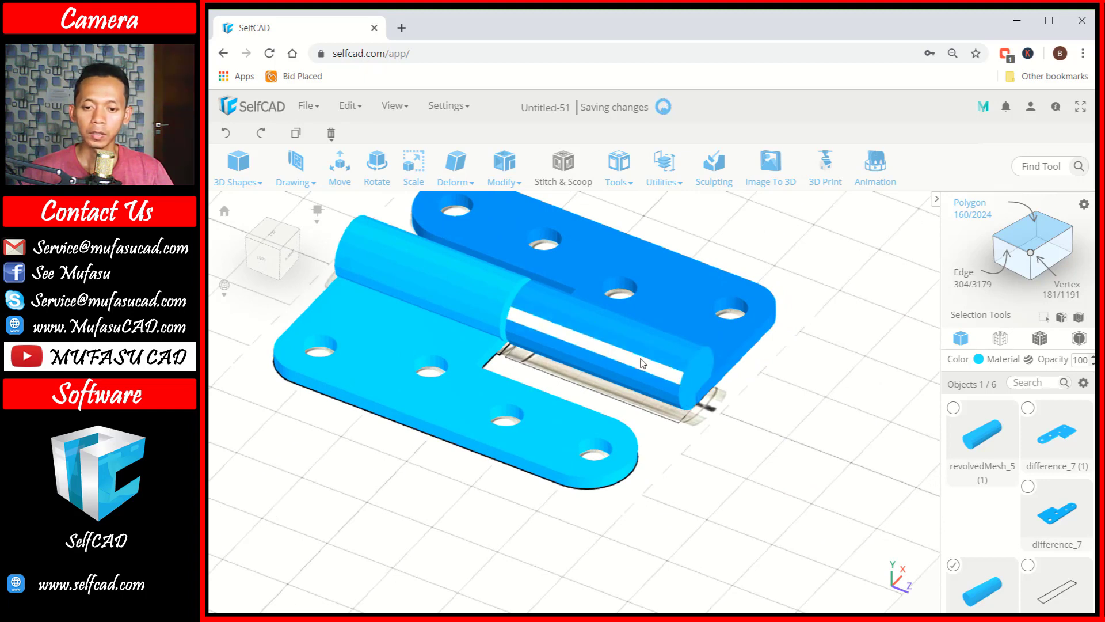
pyautogui.click(1027, 237)
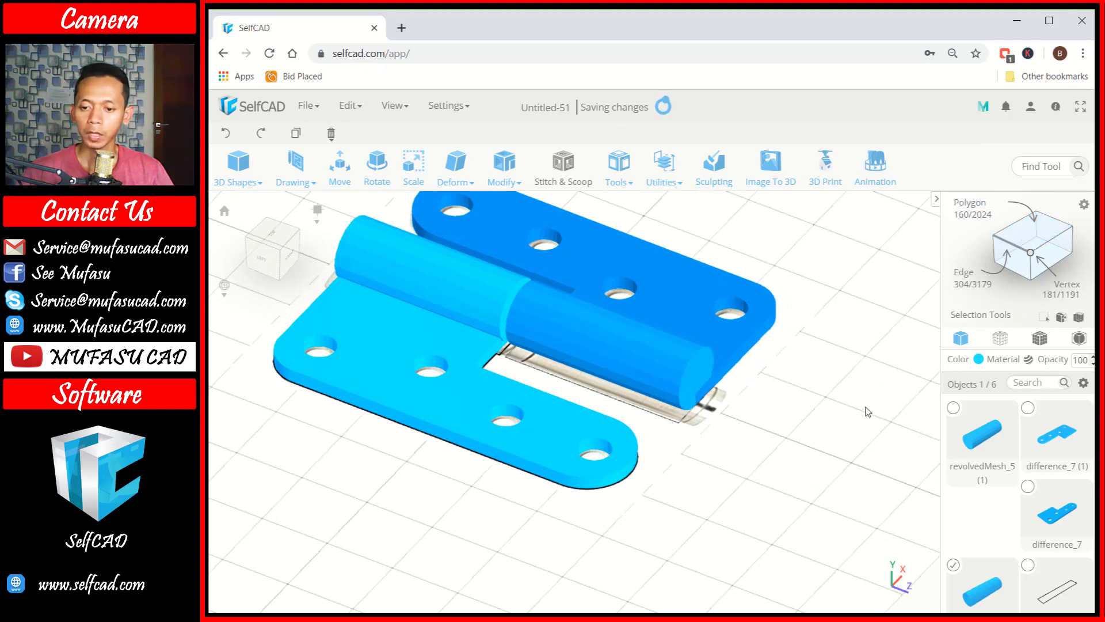
# Step: Mirror the front barrel to the Front with Create Copy enabled so a copy extends beyond the hinge's outer end
pyautogui.click(664, 167)
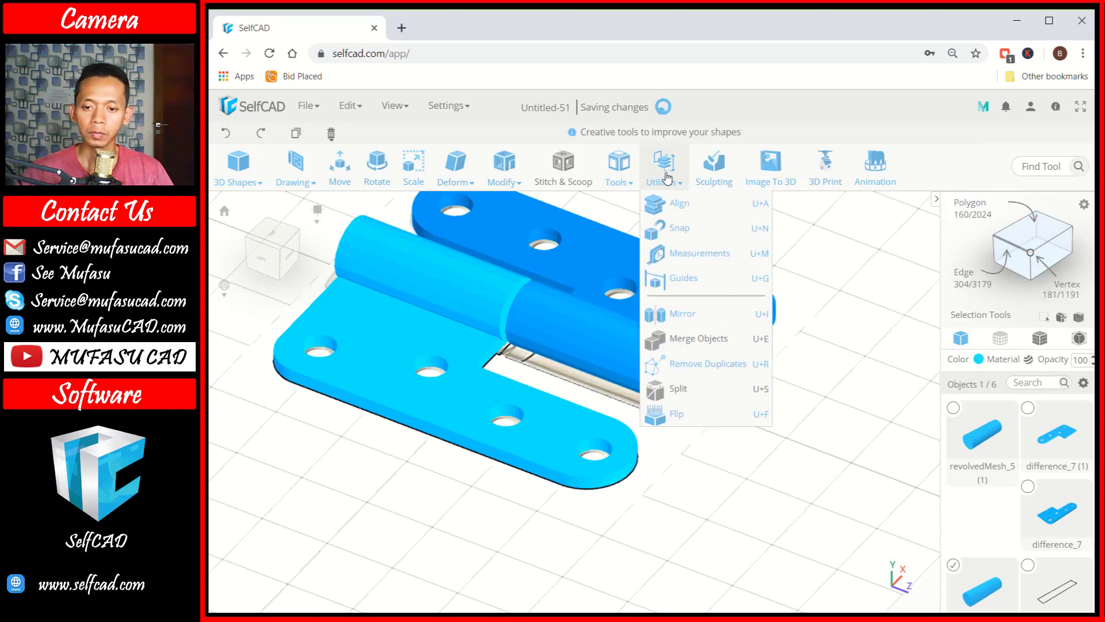
pyautogui.click(692, 314)
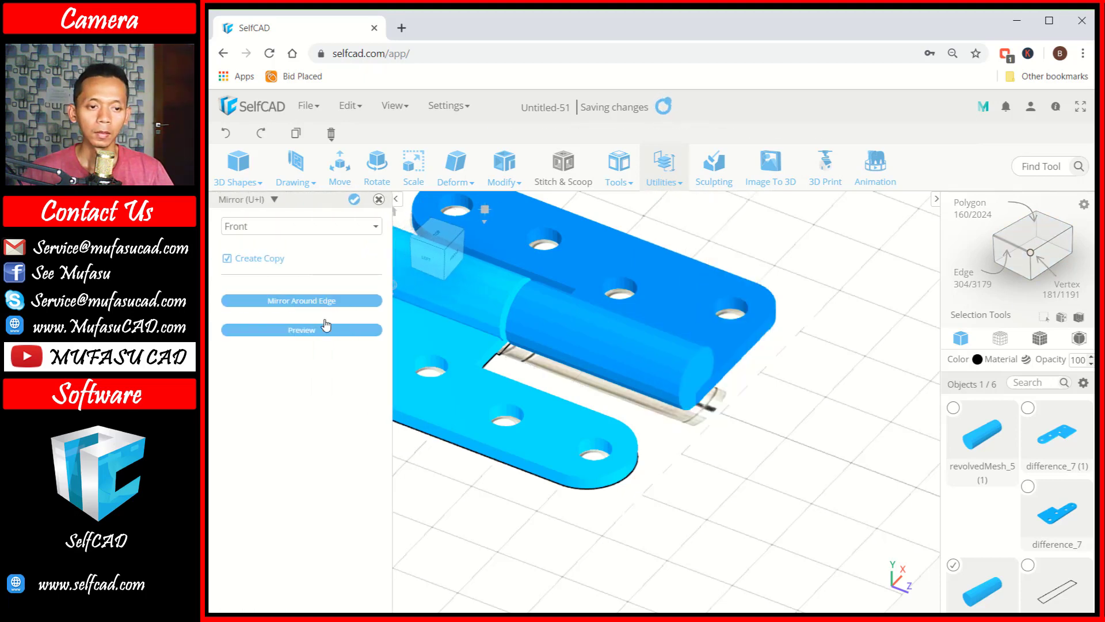
pyautogui.click(324, 337)
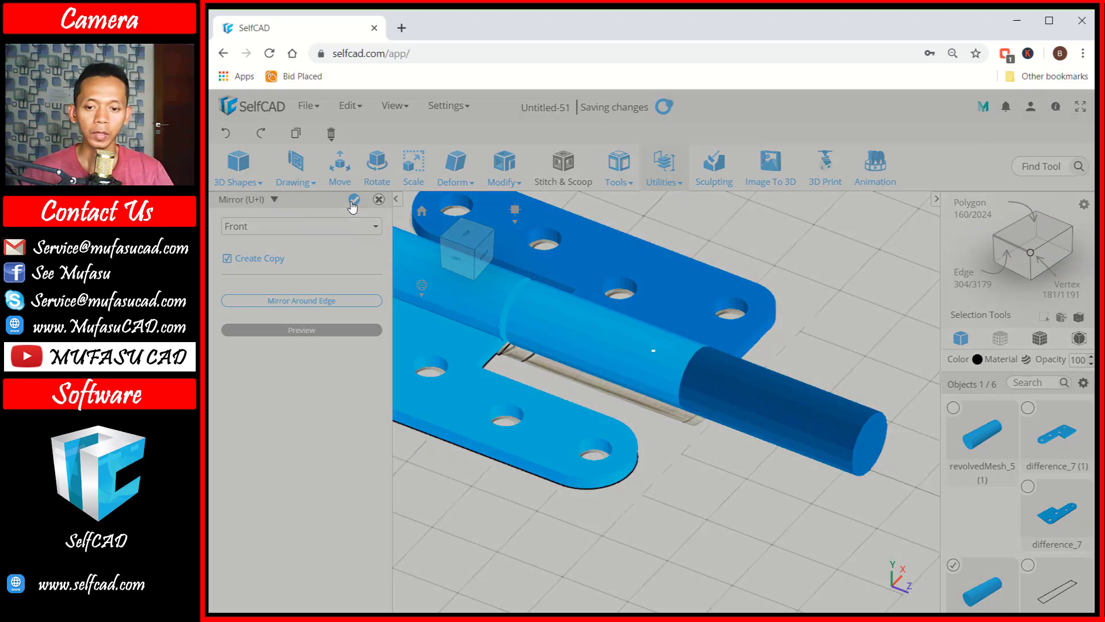
pyautogui.click(354, 199)
pyautogui.scroll(5, 696, 347)
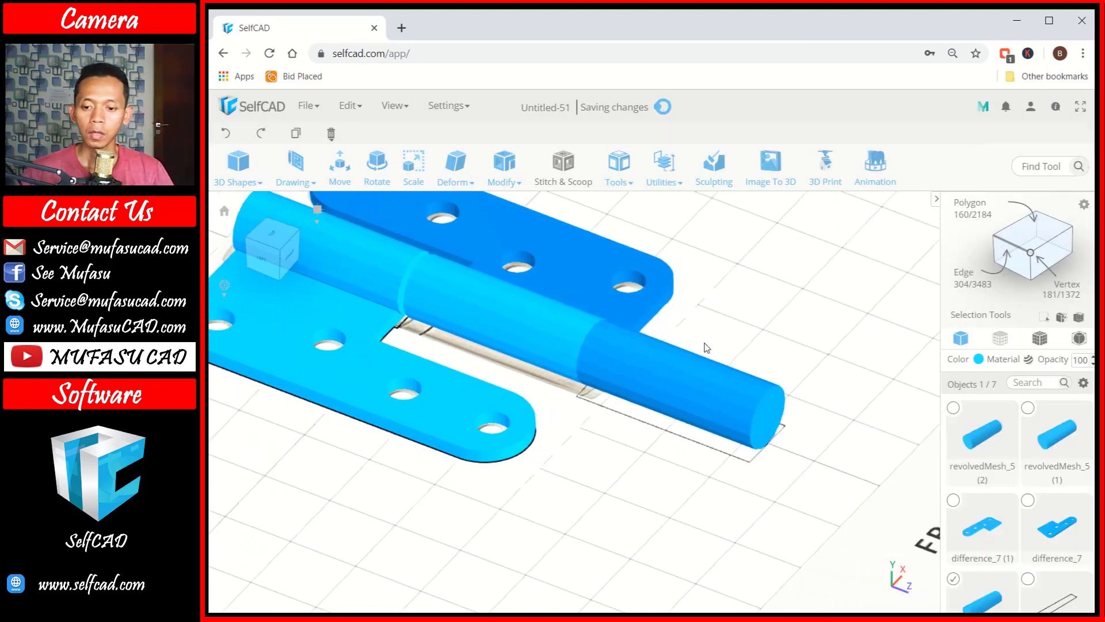
# Step: Scale the new barrel copy down to 35.97 in X and Y and stretch it along Z to about 256.6 through the front barrel
pyautogui.click(646, 381)
pyautogui.click(659, 375)
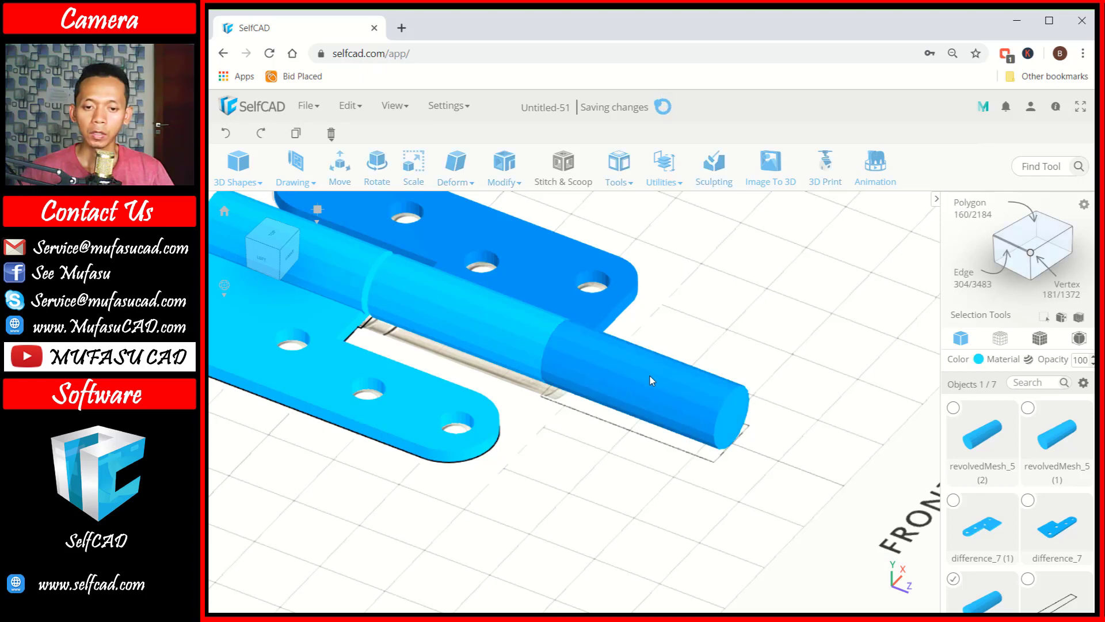
pyautogui.click(415, 166)
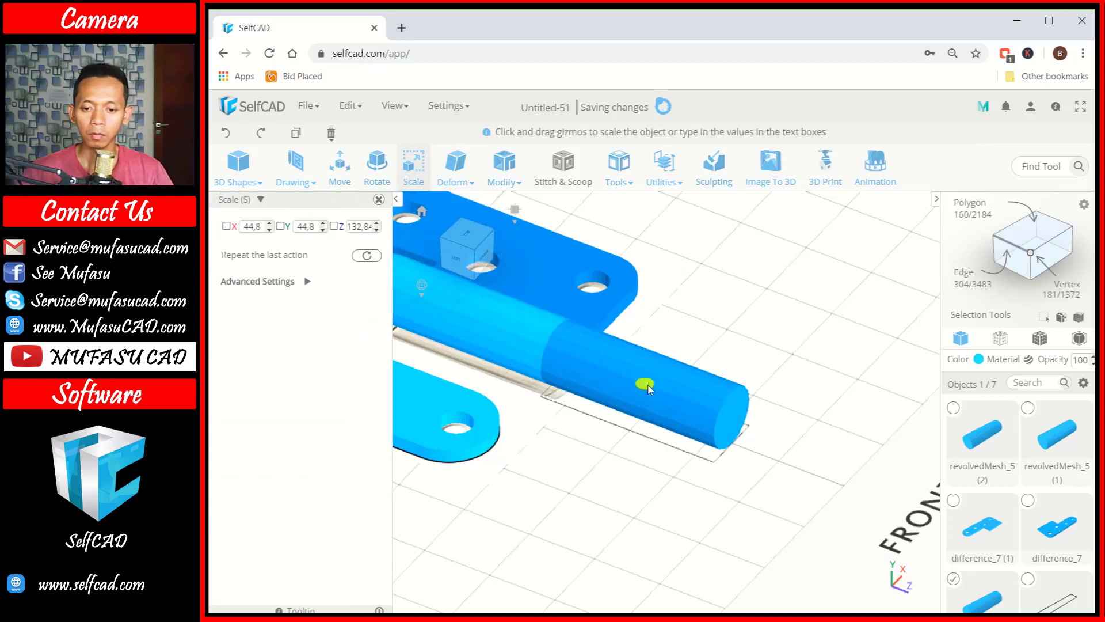
pyautogui.moveTo(649, 390); pyautogui.dragTo(490, 326)
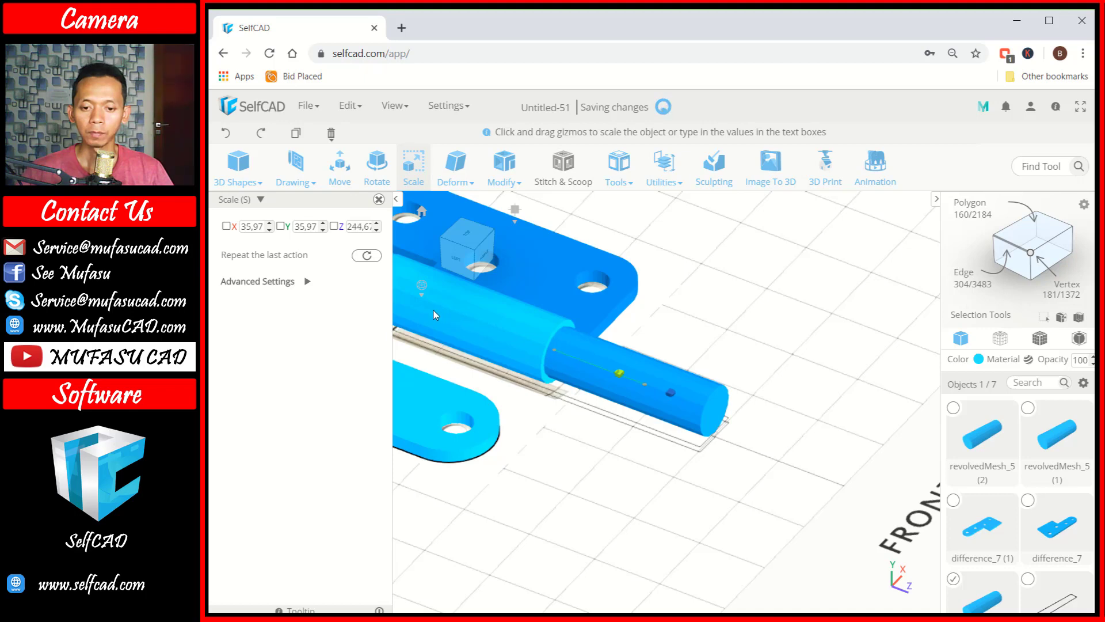
pyautogui.moveTo(423, 311); pyautogui.dragTo(422, 311)
pyautogui.moveTo(649, 443); pyautogui.dragTo(767, 488, button='right')
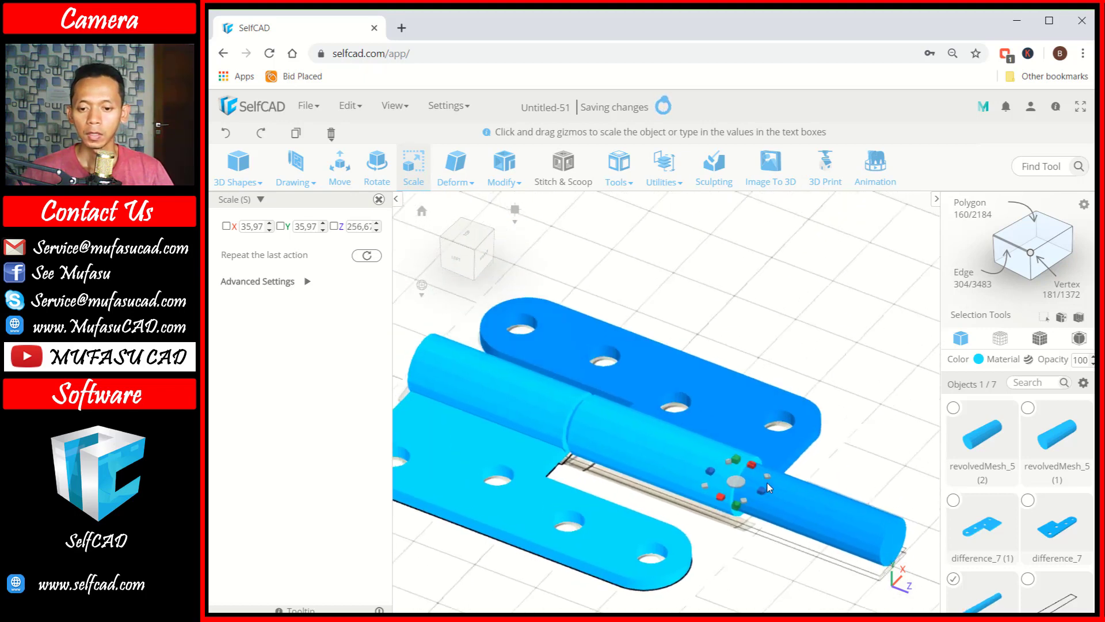
pyautogui.click(339, 167)
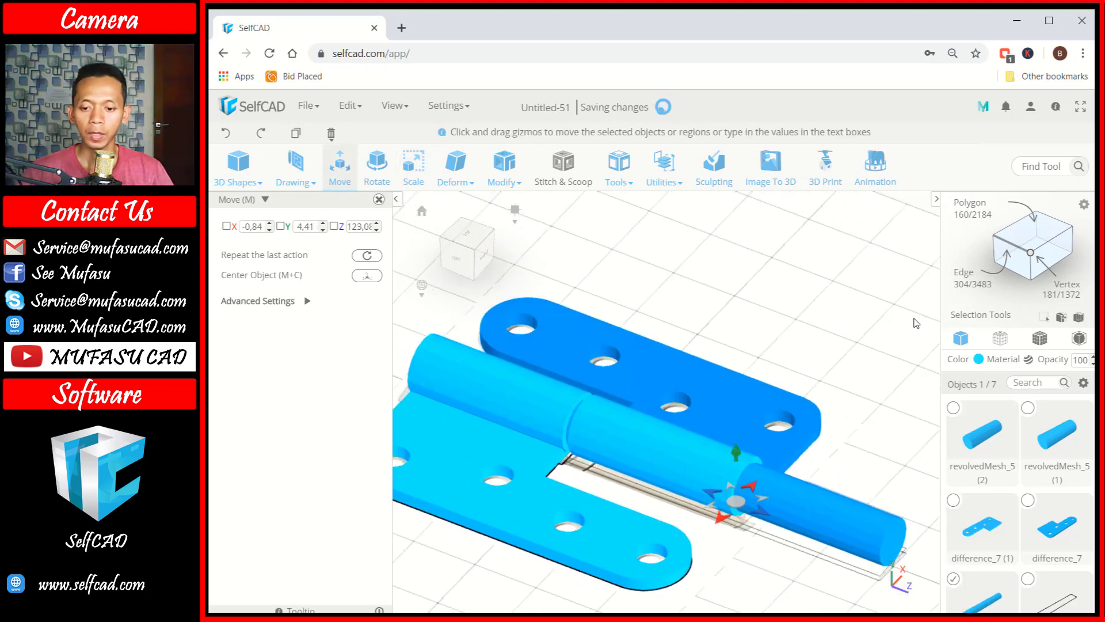
pyautogui.moveTo(918, 322); pyautogui.dragTo(881, 292, button='right')
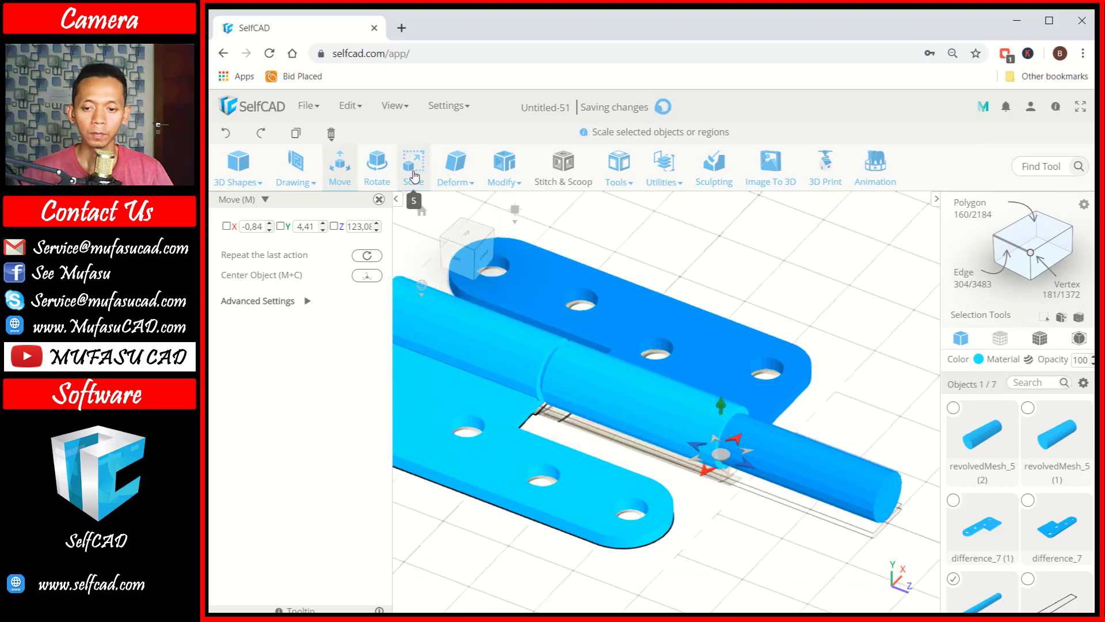
# Step: Scale the pin down uniformly to 31.02 in X and Y
pyautogui.click(413, 167)
pyautogui.scroll(5, 723, 435)
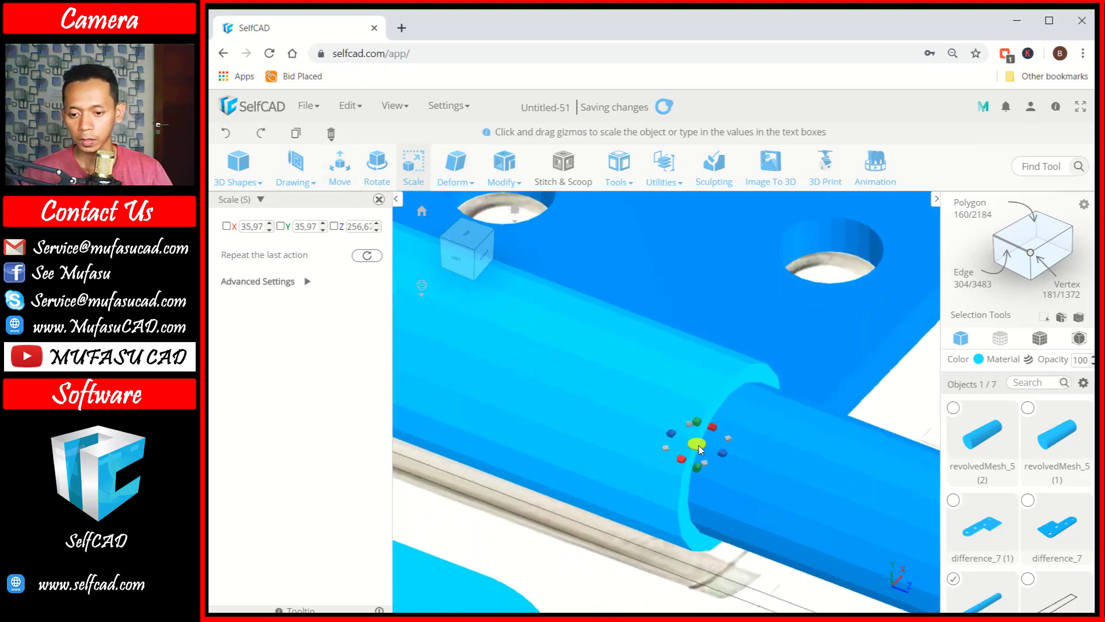
pyautogui.moveTo(699, 446); pyautogui.dragTo(571, 500)
pyautogui.scroll(-4, 787, 448)
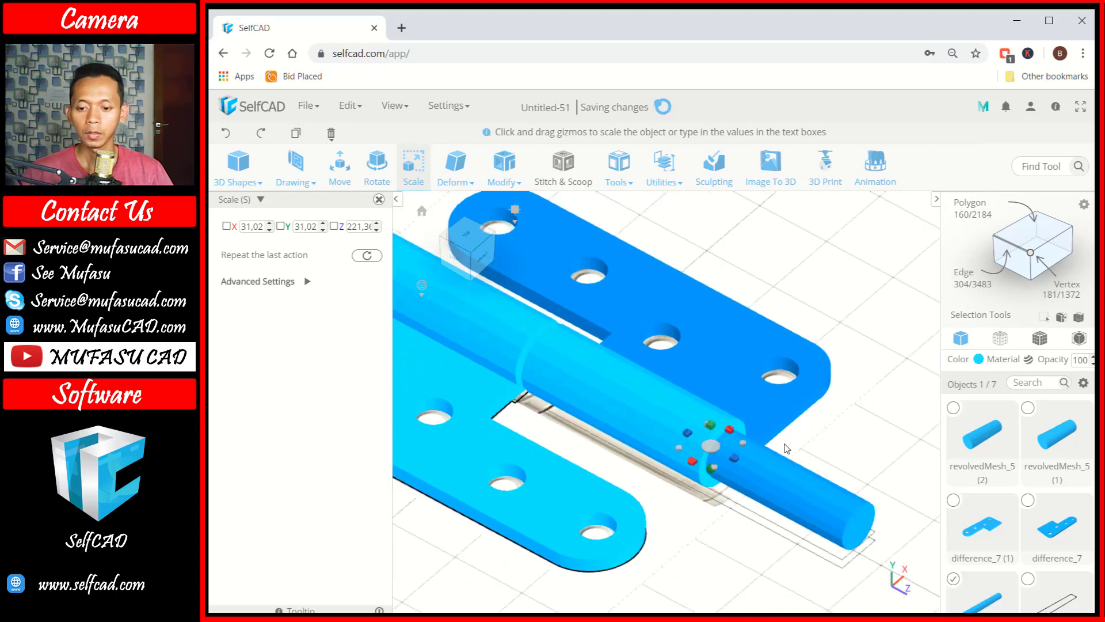
# Step: Extend the pin's inner end past the gap between the barrels, shorten its outer end to a Z length of about 152.35, and clear the selection
pyautogui.moveTo(903, 426); pyautogui.dragTo(719, 418, button='right')
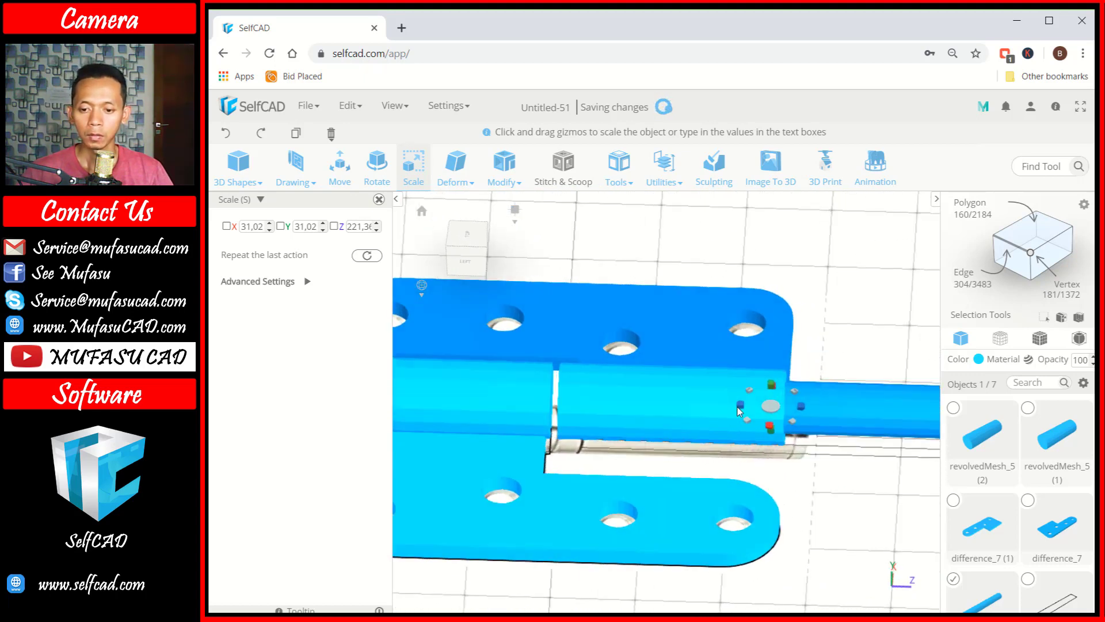
pyautogui.moveTo(740, 406); pyautogui.dragTo(695, 404)
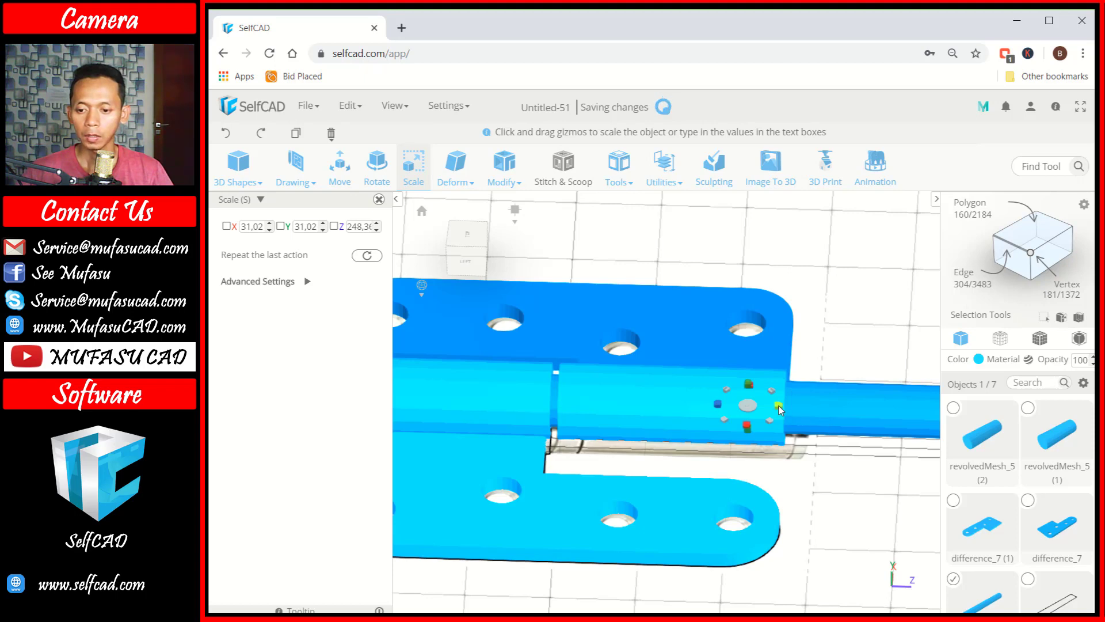
pyautogui.moveTo(779, 408); pyautogui.dragTo(614, 402)
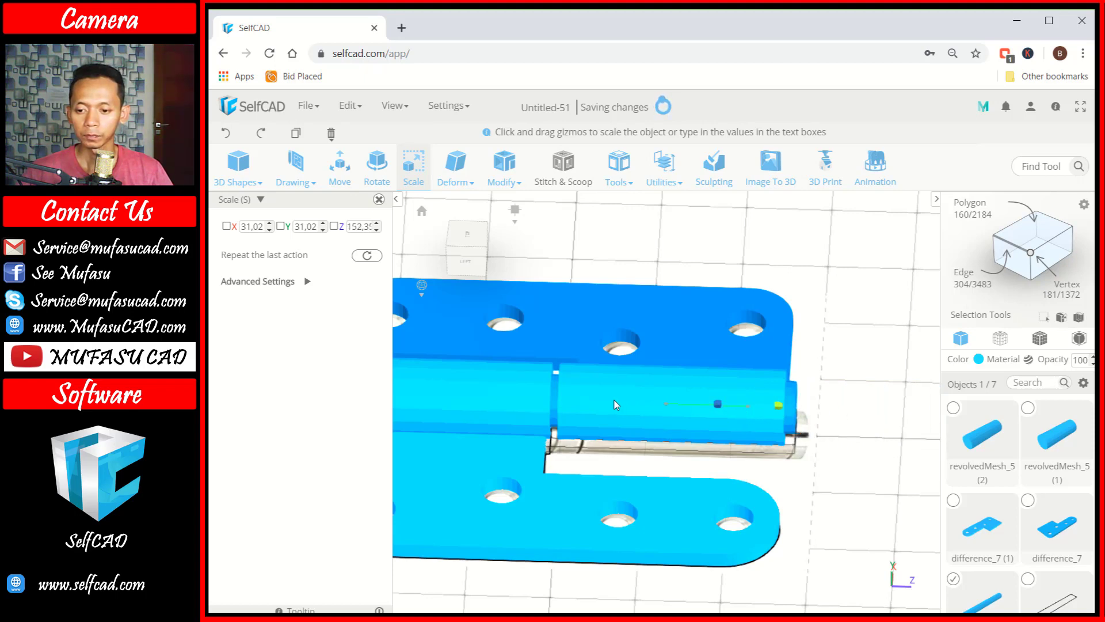
pyautogui.click(881, 375)
pyautogui.scroll(-2, 880, 375)
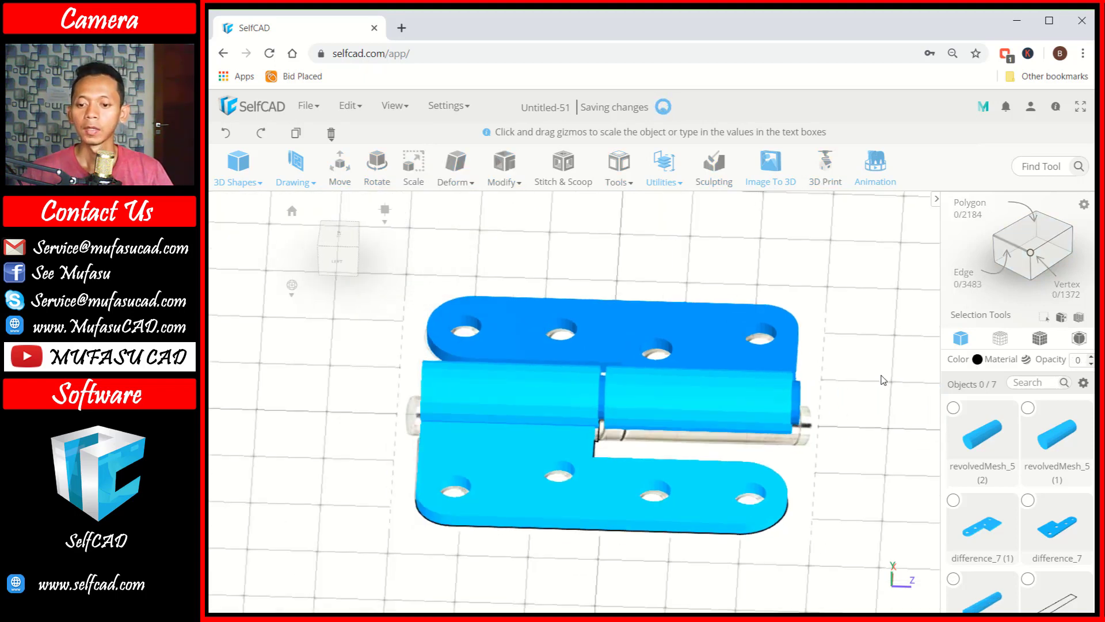
pyautogui.moveTo(881, 377); pyautogui.dragTo(793, 369, button='right')
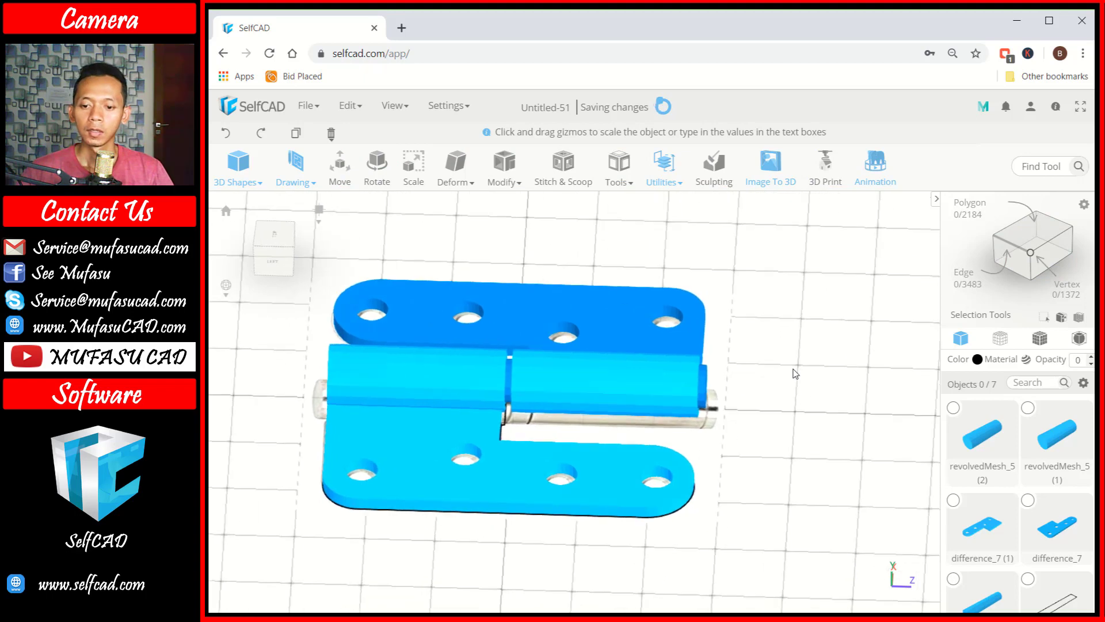
# Step: Mirror the front barrel to the Front again with Create Copy enabled to get another full-diameter cylinder beyond the hinge
pyautogui.click(603, 392)
pyautogui.click(613, 183)
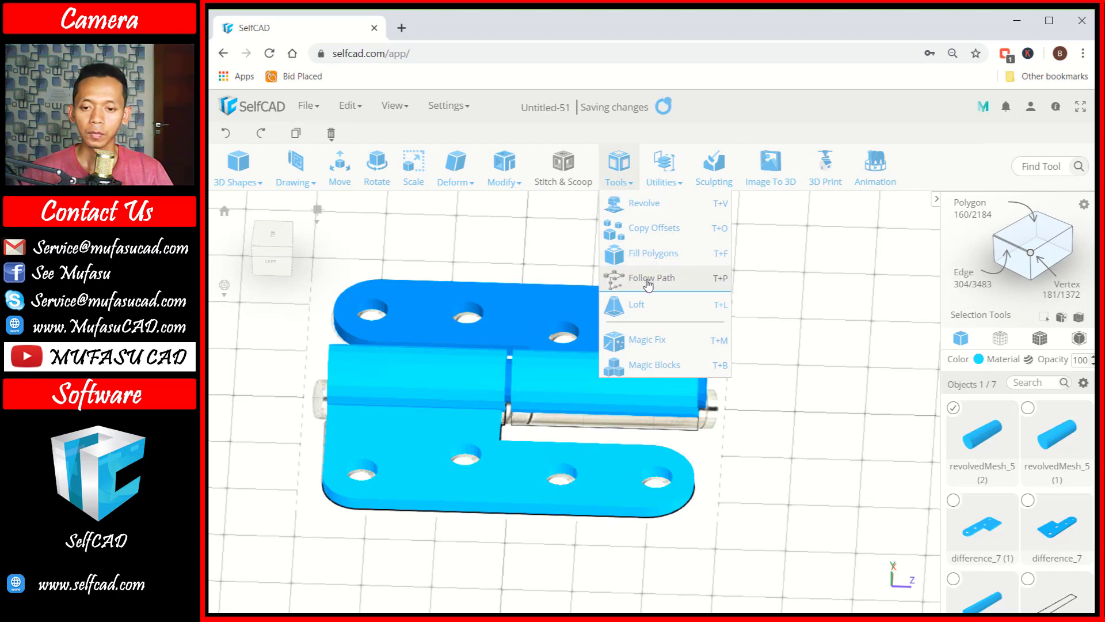
pyautogui.click(665, 184)
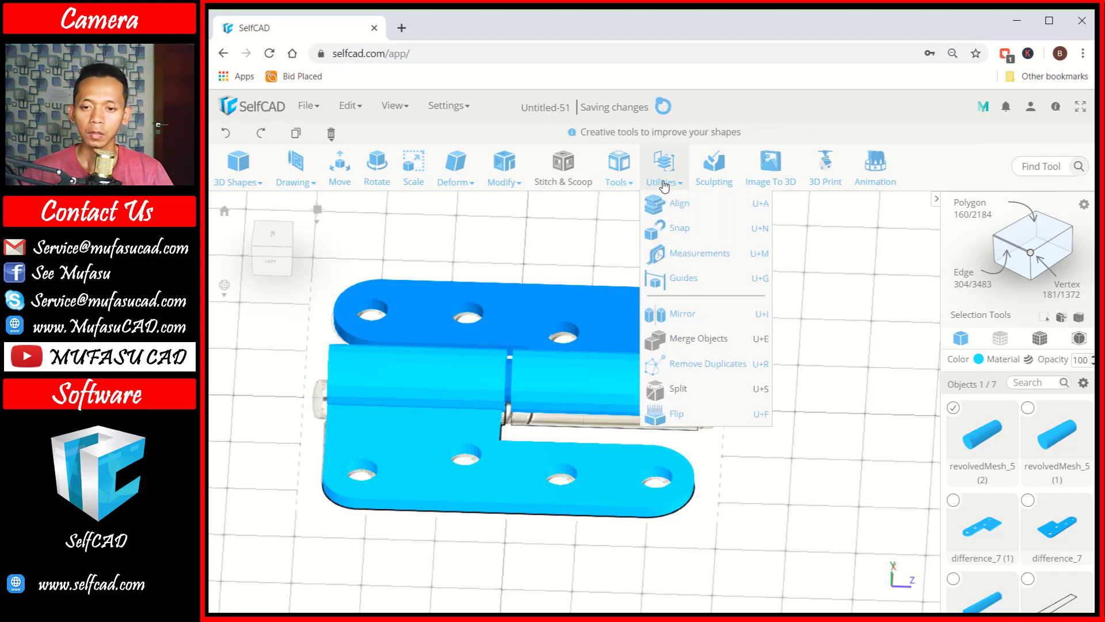
pyautogui.click(677, 314)
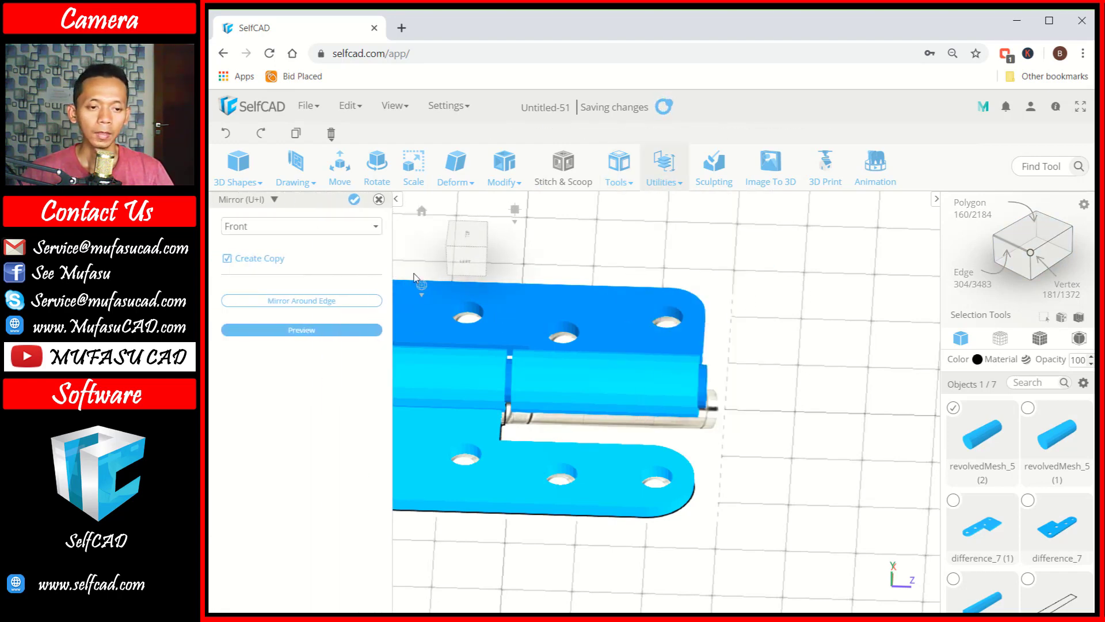
pyautogui.click(318, 331)
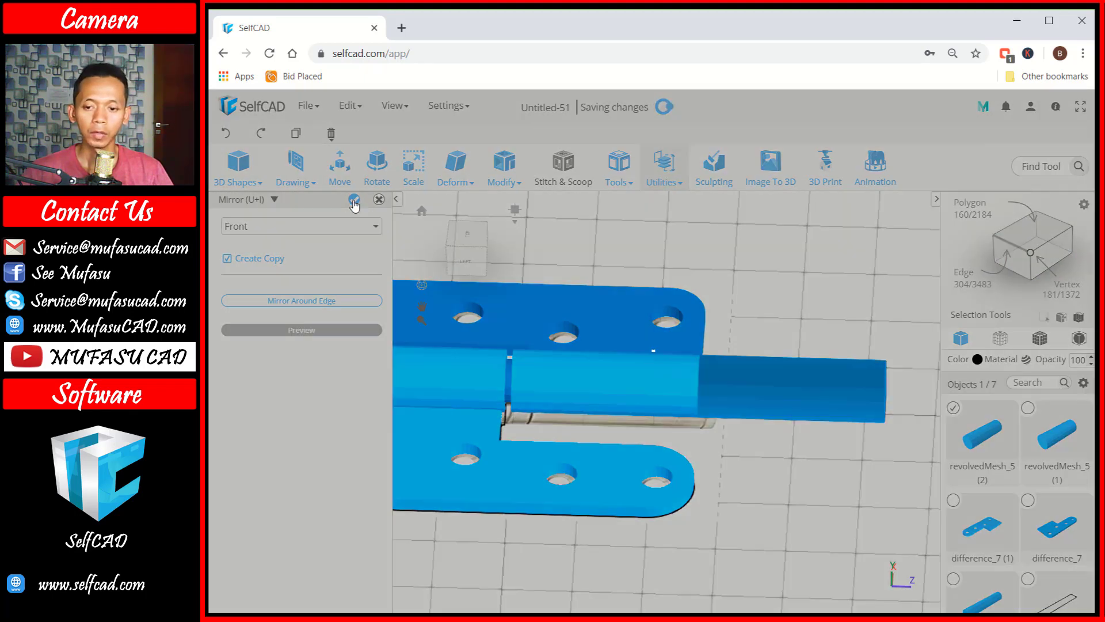
pyautogui.click(354, 200)
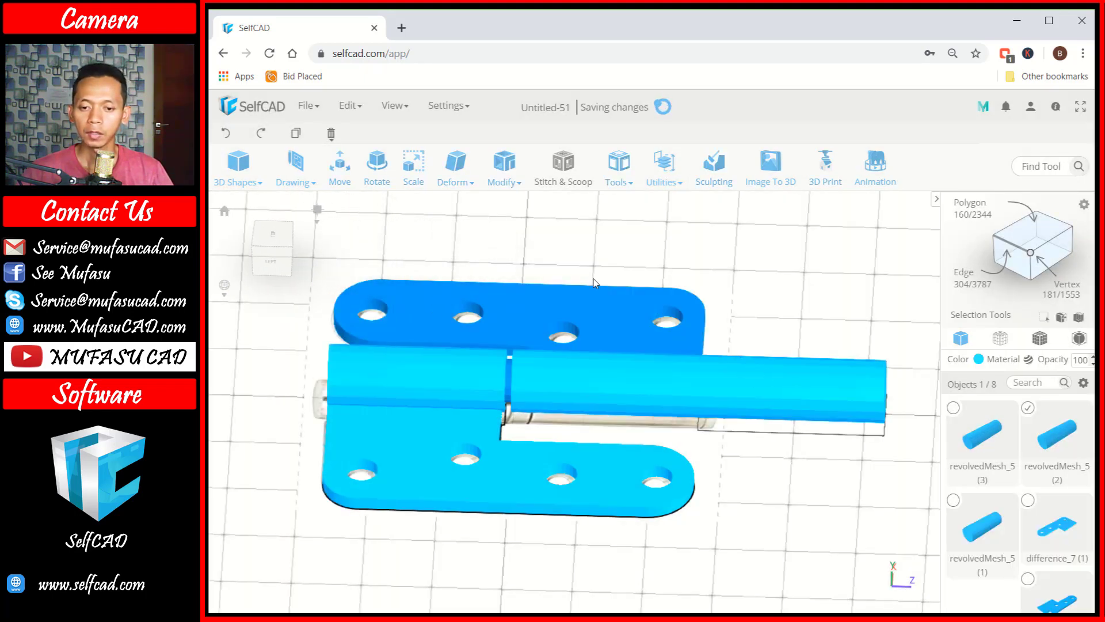
# Step: Scale the new full-diameter cylinder along Z to 10.84 to form a thin disc, and clear the selection
pyautogui.click(412, 167)
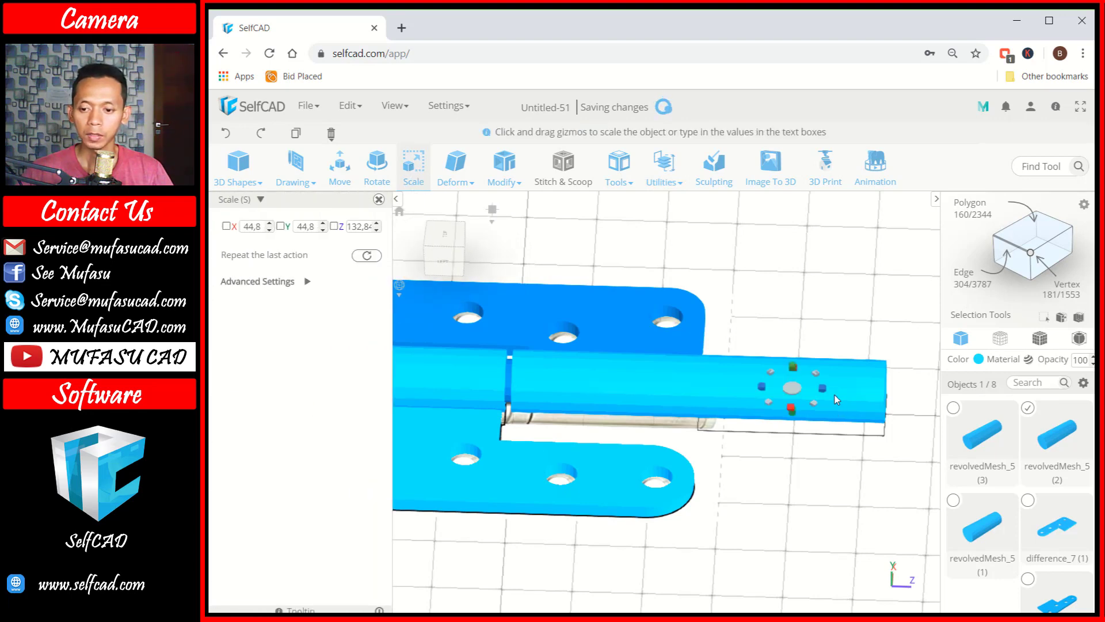
pyautogui.click(772, 316)
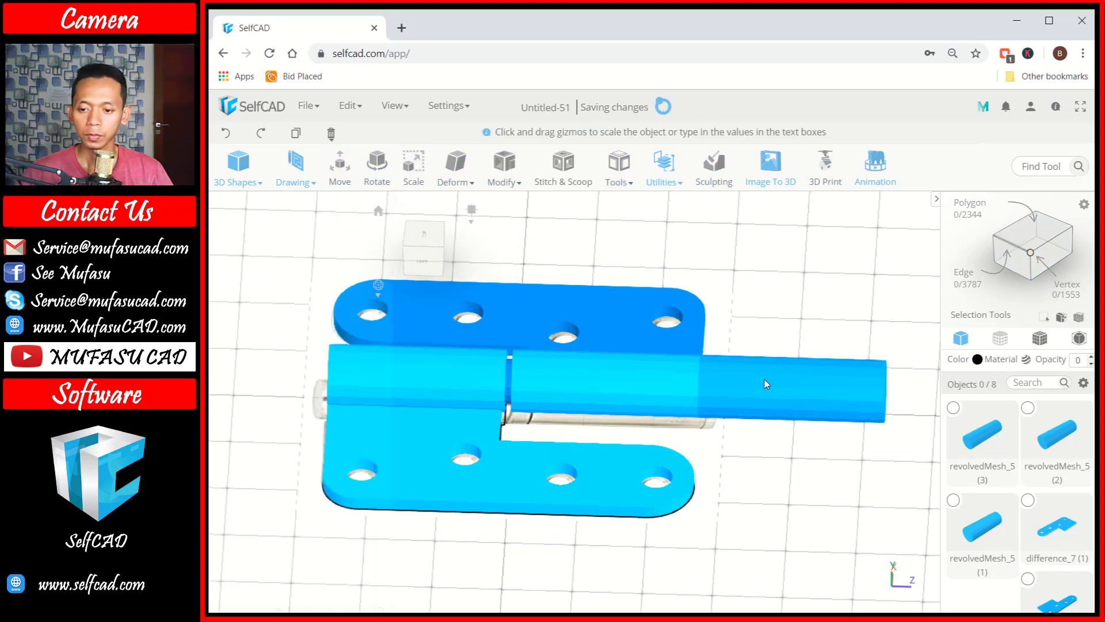
pyautogui.click(783, 384)
pyautogui.moveTo(828, 274); pyautogui.dragTo(772, 404)
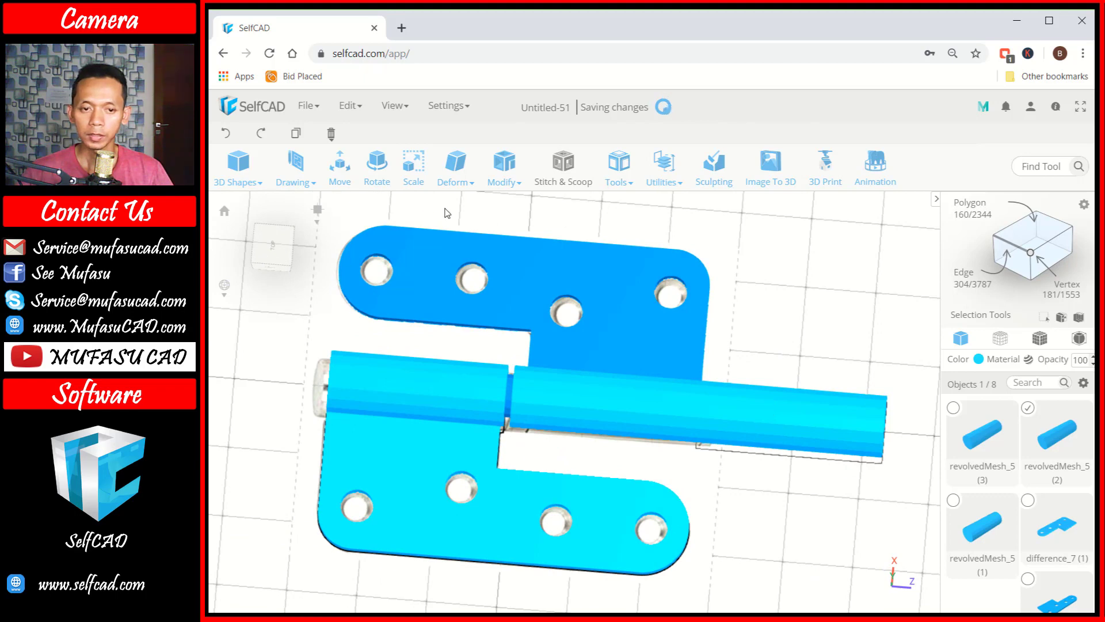
pyautogui.click(413, 166)
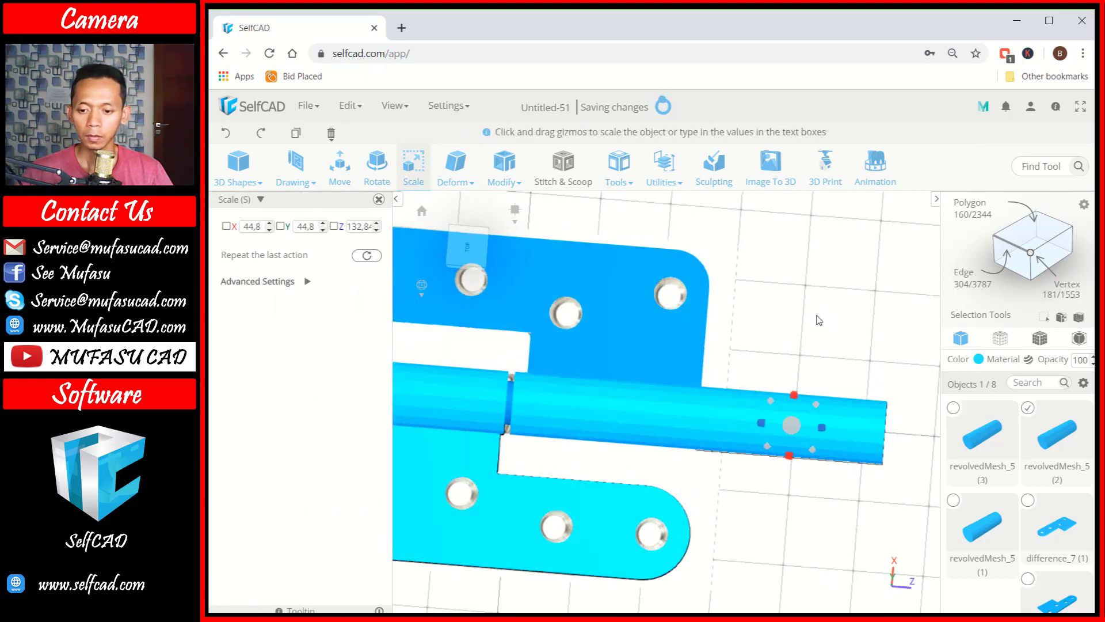
pyautogui.moveTo(763, 427); pyautogui.dragTo(936, 448)
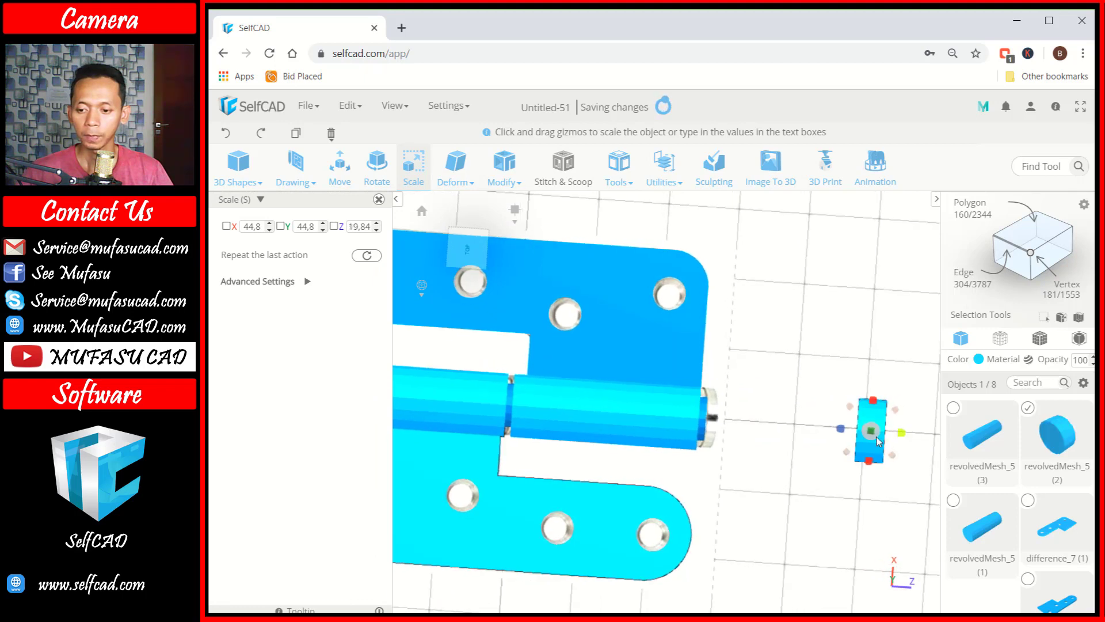
pyautogui.moveTo(841, 432); pyautogui.dragTo(855, 435)
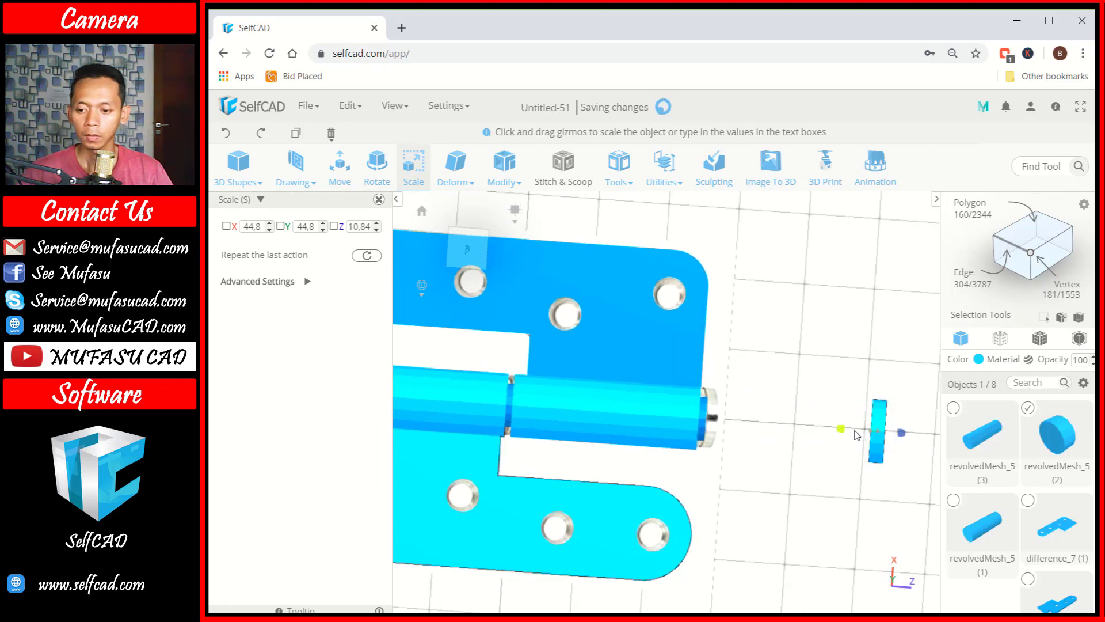
pyautogui.click(811, 351)
# Step: Mirror the thin pin inside the front barrel to the Front with Create Copy enabled
pyautogui.moveTo(811, 350); pyautogui.dragTo(773, 300)
pyautogui.click(700, 410)
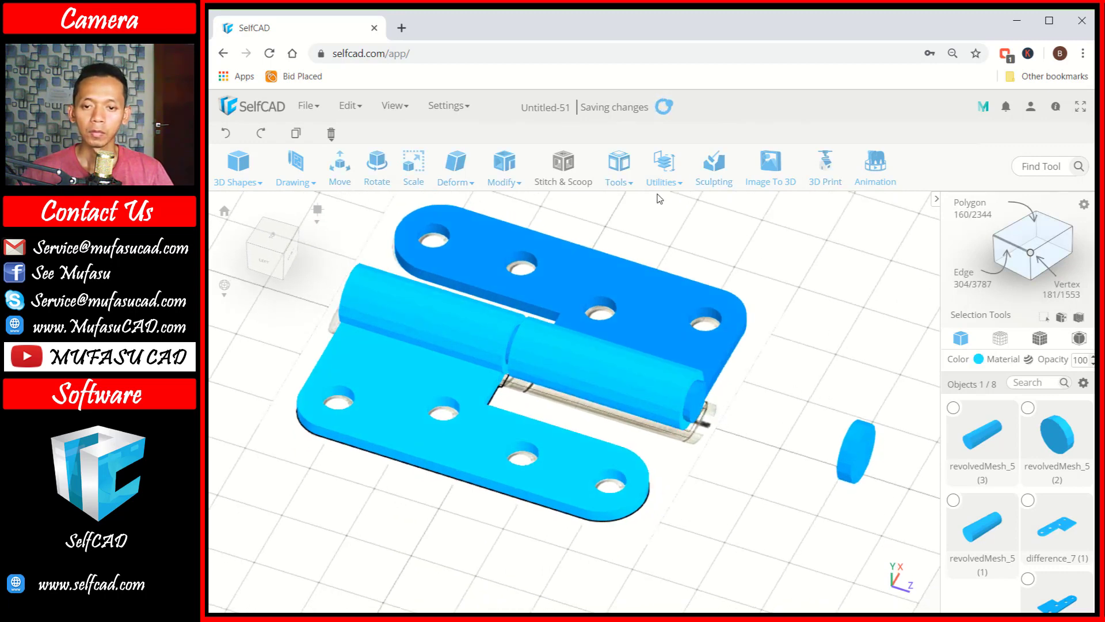
pyautogui.click(624, 181)
pyautogui.click(663, 173)
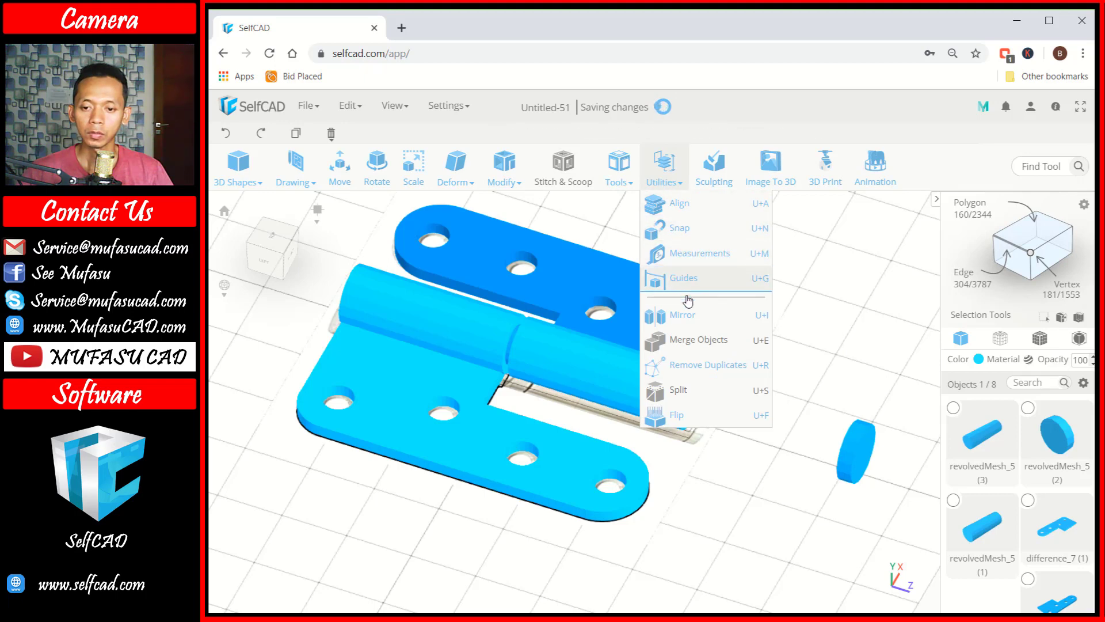
pyautogui.click(699, 316)
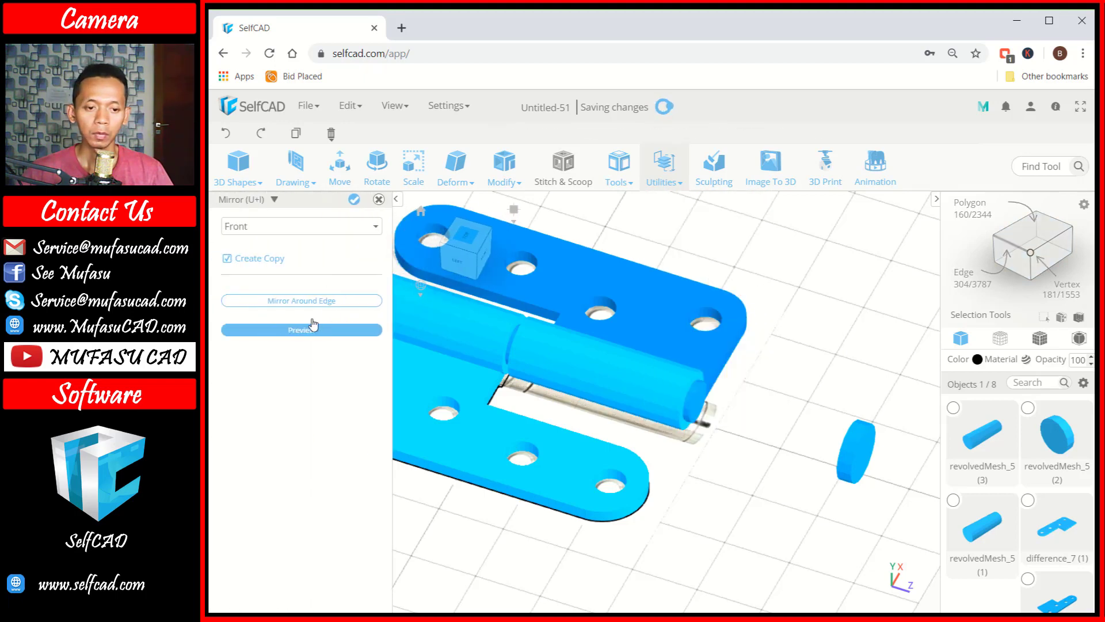
pyautogui.click(309, 332)
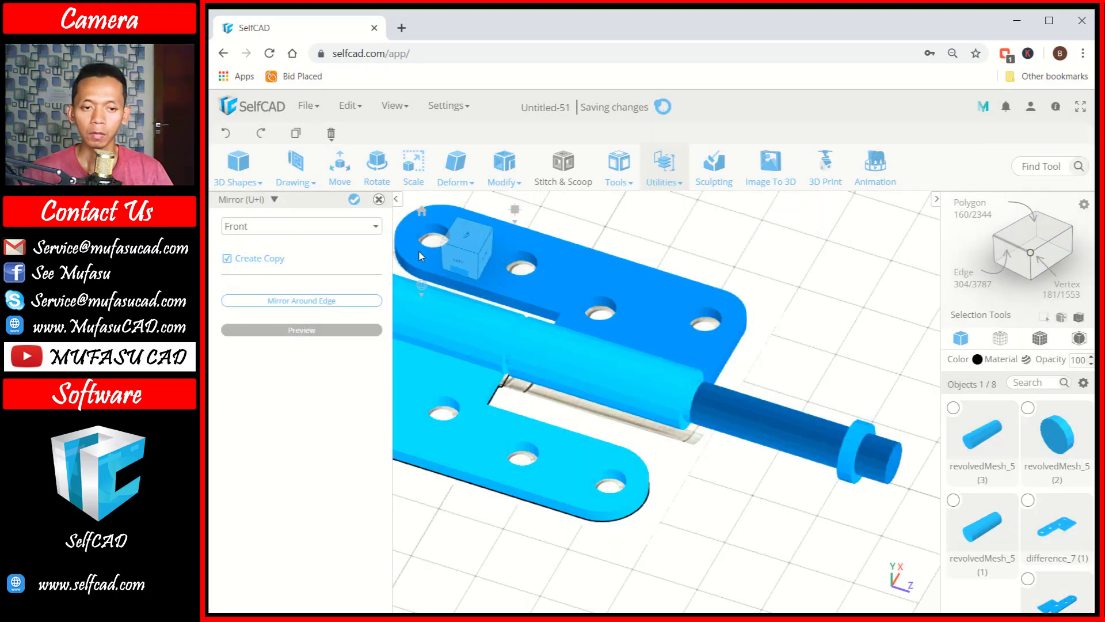
pyautogui.click(354, 199)
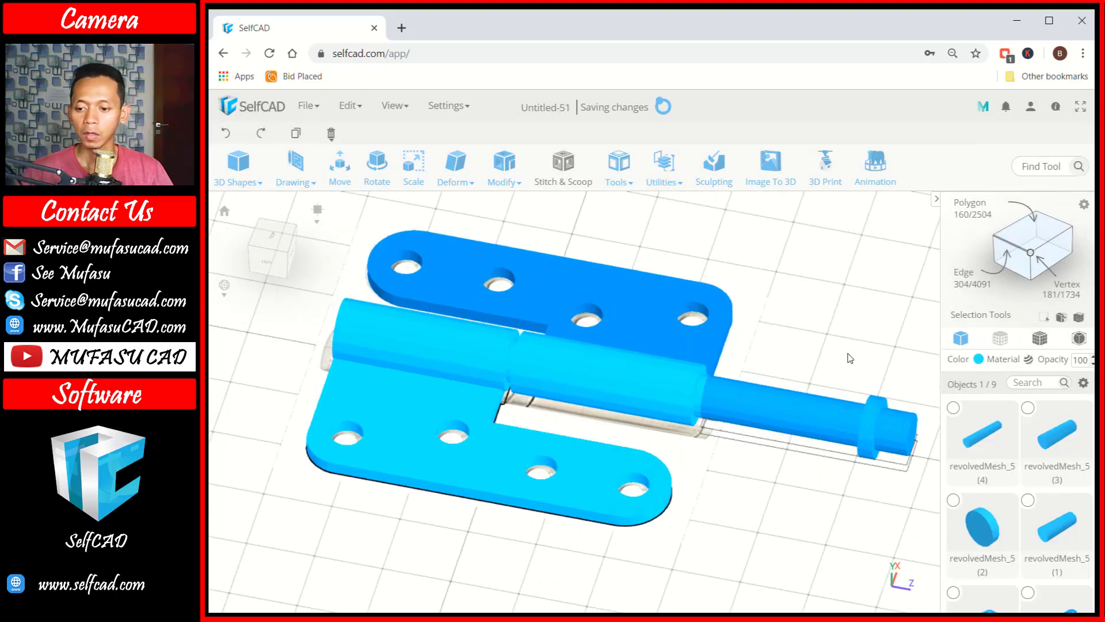
# Step: Move the thin disc along Z to the outer end of the mirrored pin and clear the selection
pyautogui.click(872, 415)
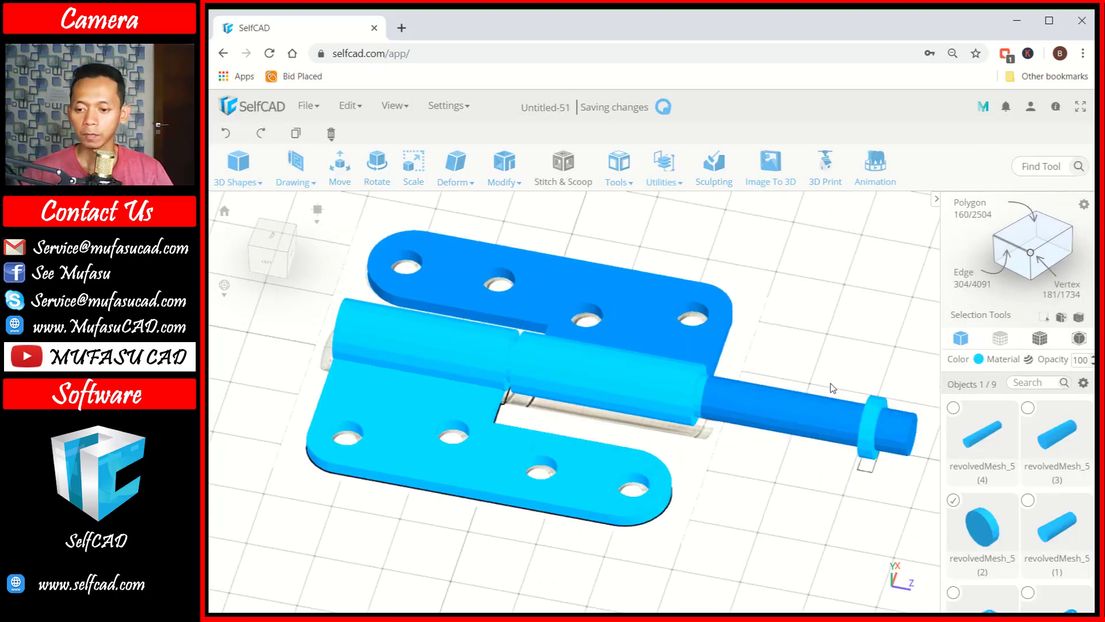
pyautogui.click(435, 184)
pyautogui.click(340, 167)
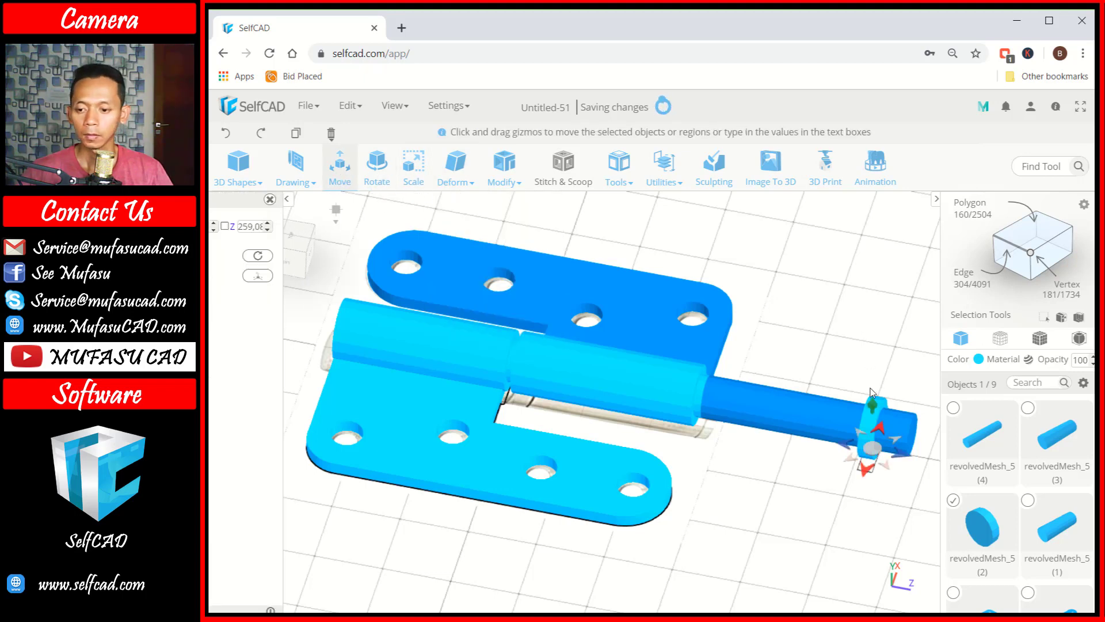
pyautogui.moveTo(915, 460); pyautogui.dragTo(936, 463)
pyautogui.click(844, 320)
pyautogui.scroll(-2, 844, 321)
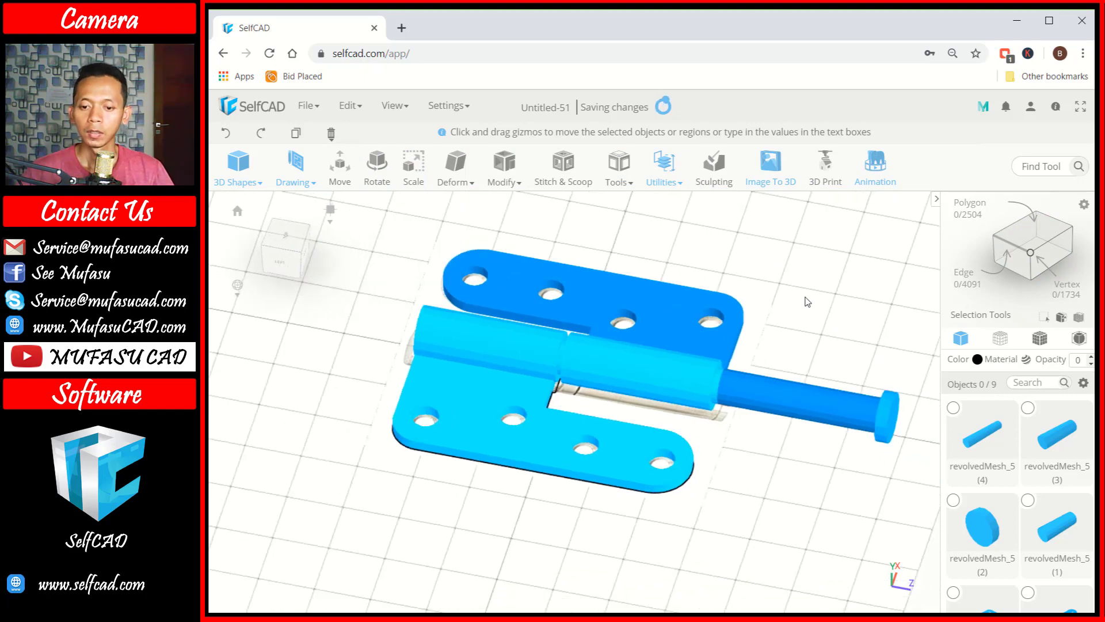
pyautogui.moveTo(820, 300); pyautogui.dragTo(861, 300, button='right')
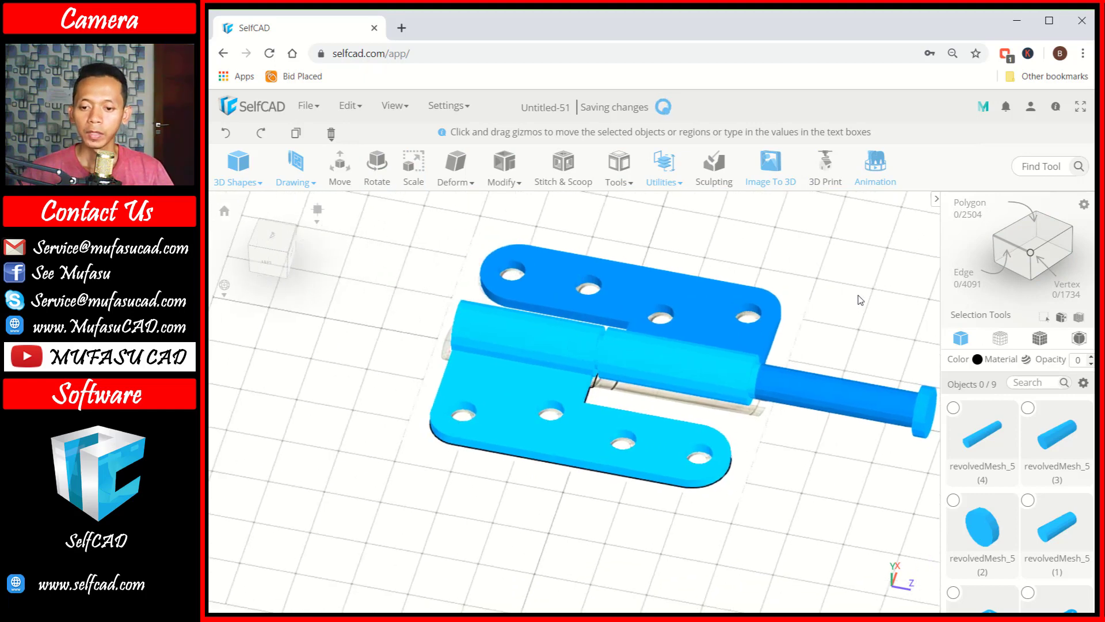
# Step: Subtract the thin pin inside the front barrel from that barrel with a Difference operation to hollow it out
pyautogui.click(662, 361)
pyautogui.scroll(4, 553, 323)
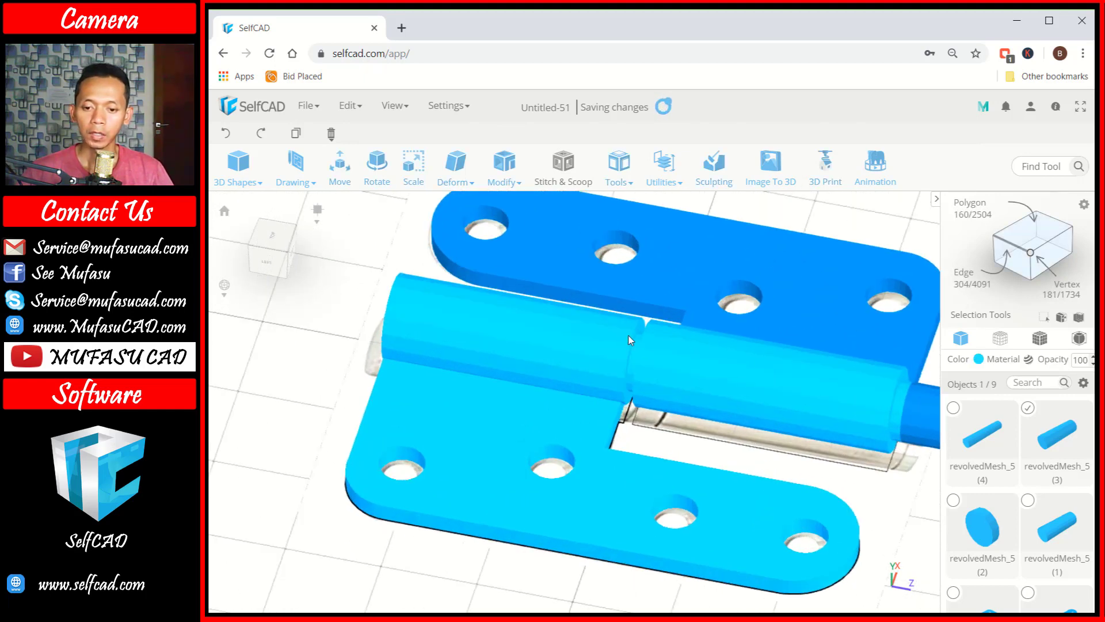
pyautogui.keyDown('shift'); pyautogui.click(631, 362); pyautogui.keyUp('shift')
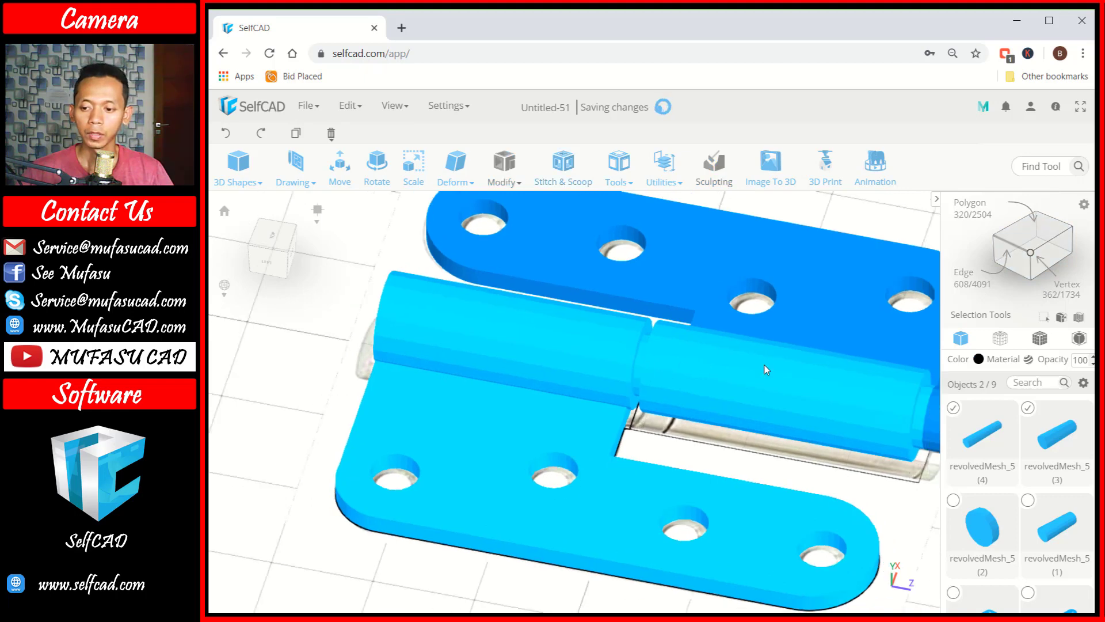
pyautogui.scroll(-5, 764, 365)
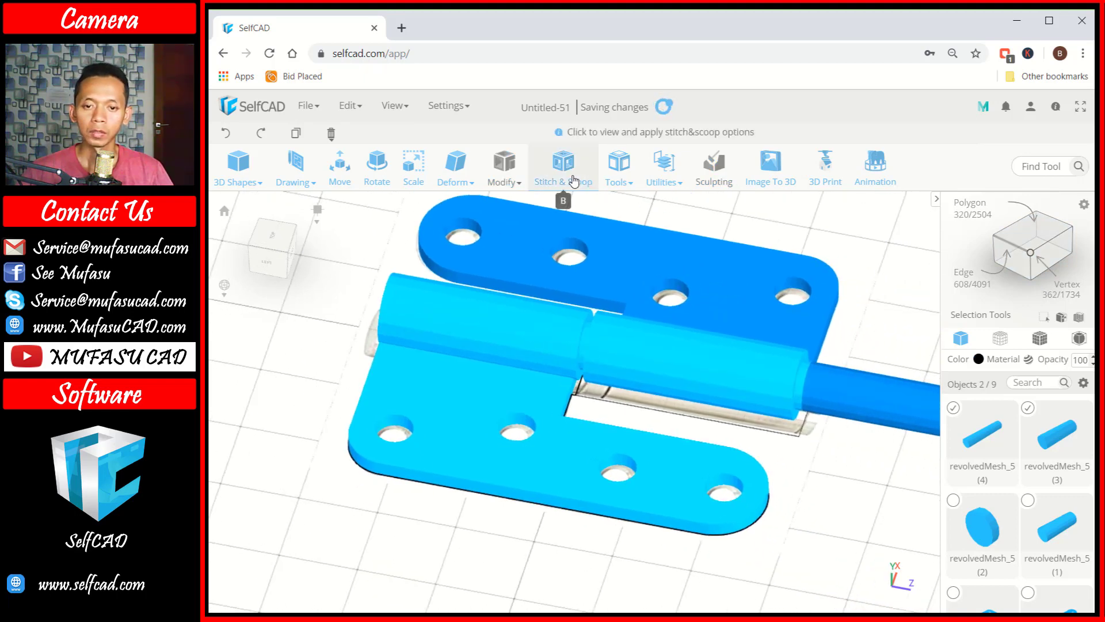
pyautogui.click(573, 180)
pyautogui.click(274, 236)
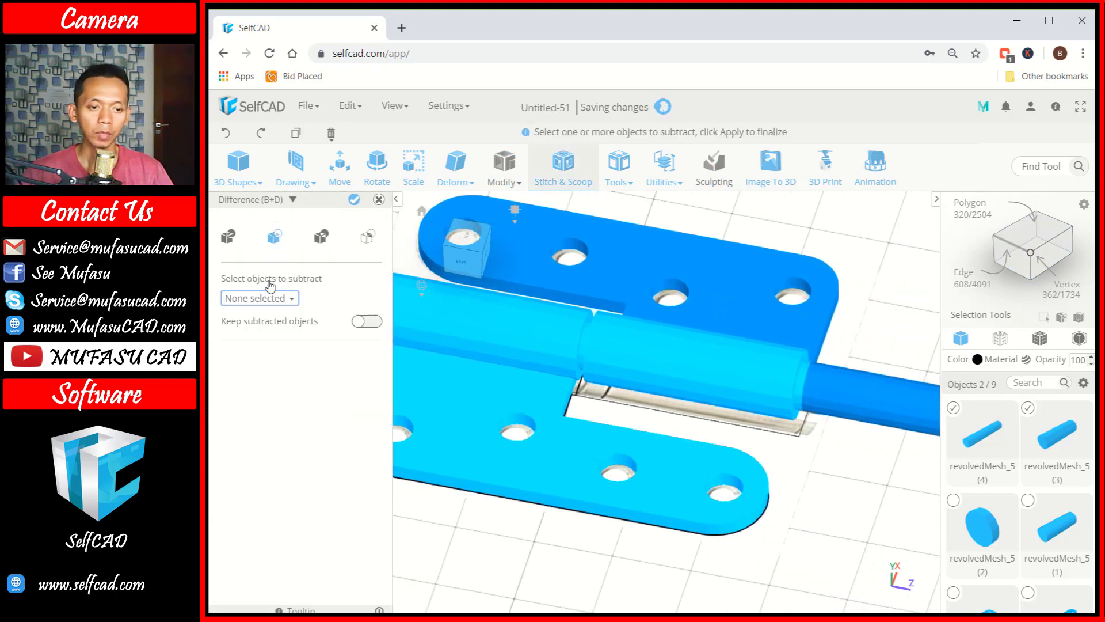
pyautogui.click(270, 300)
pyautogui.click(263, 333)
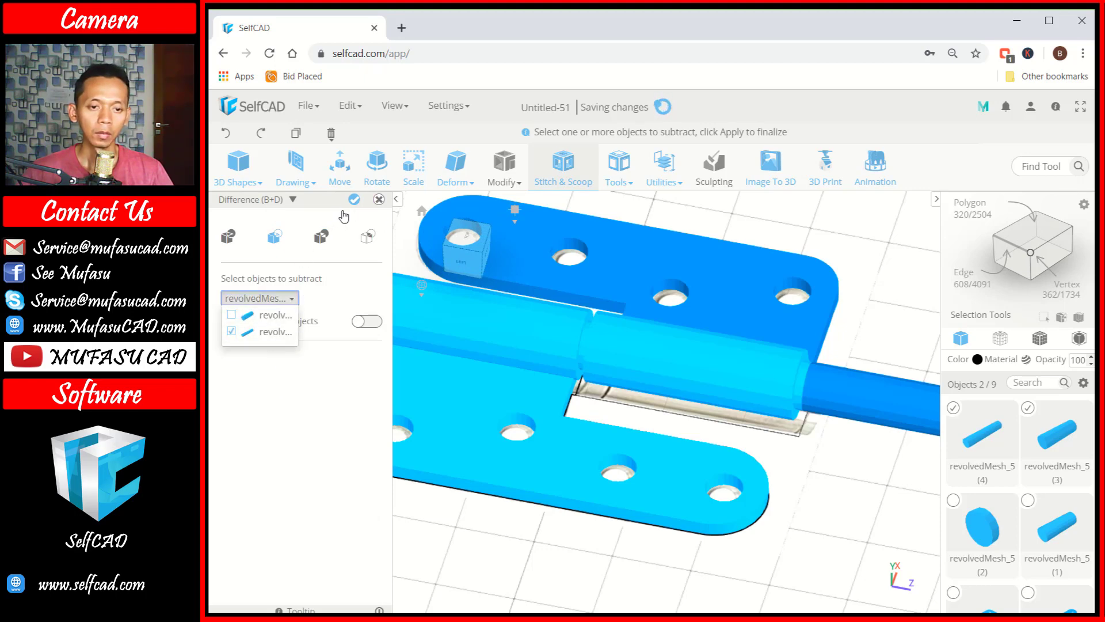
pyautogui.click(344, 261)
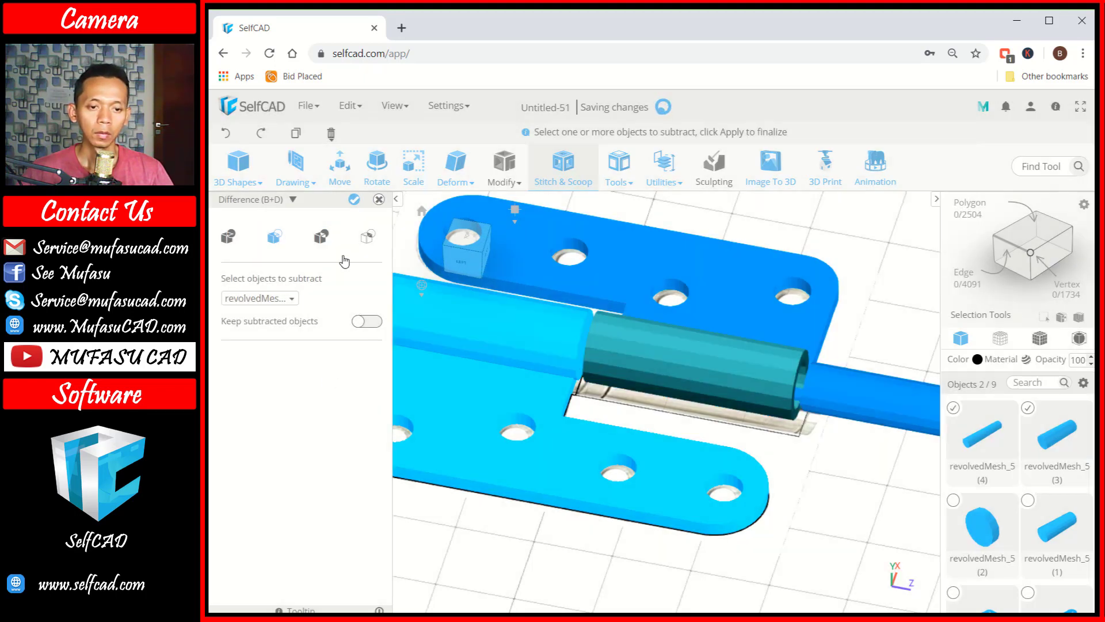
pyautogui.click(354, 200)
# Step: Move the outer pin and its end disc together along Z into the hollow front barrel, to a Z position of about 67.13
pyautogui.moveTo(840, 373); pyautogui.dragTo(910, 379, button='right')
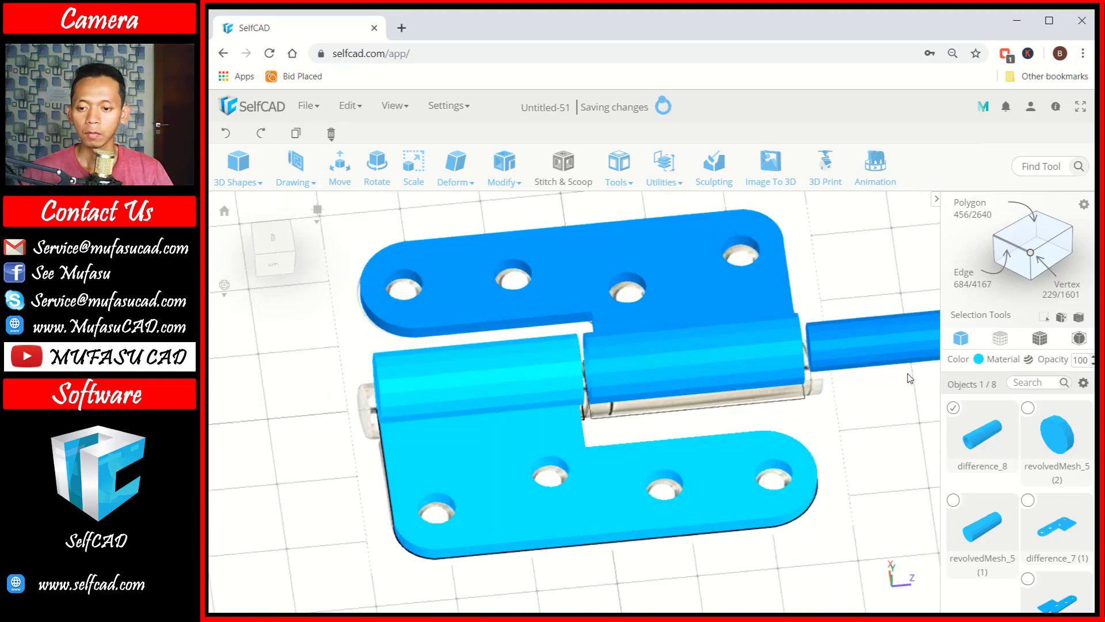
pyautogui.scroll(-5, 909, 379)
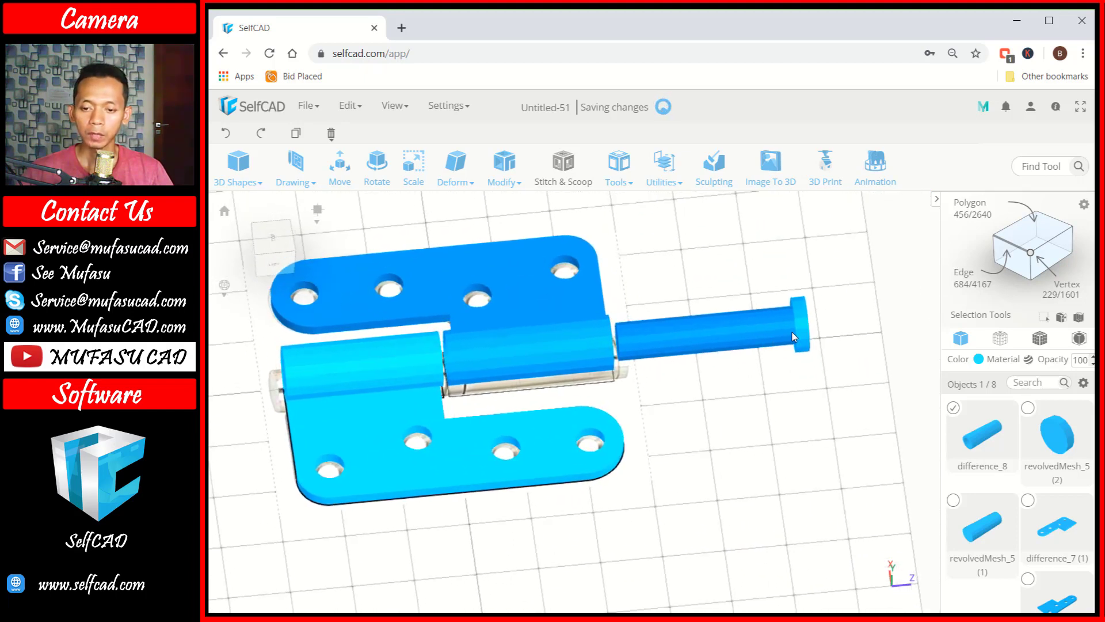
pyautogui.keyDown('shift'); pyautogui.click(805, 317); pyautogui.keyUp('shift')
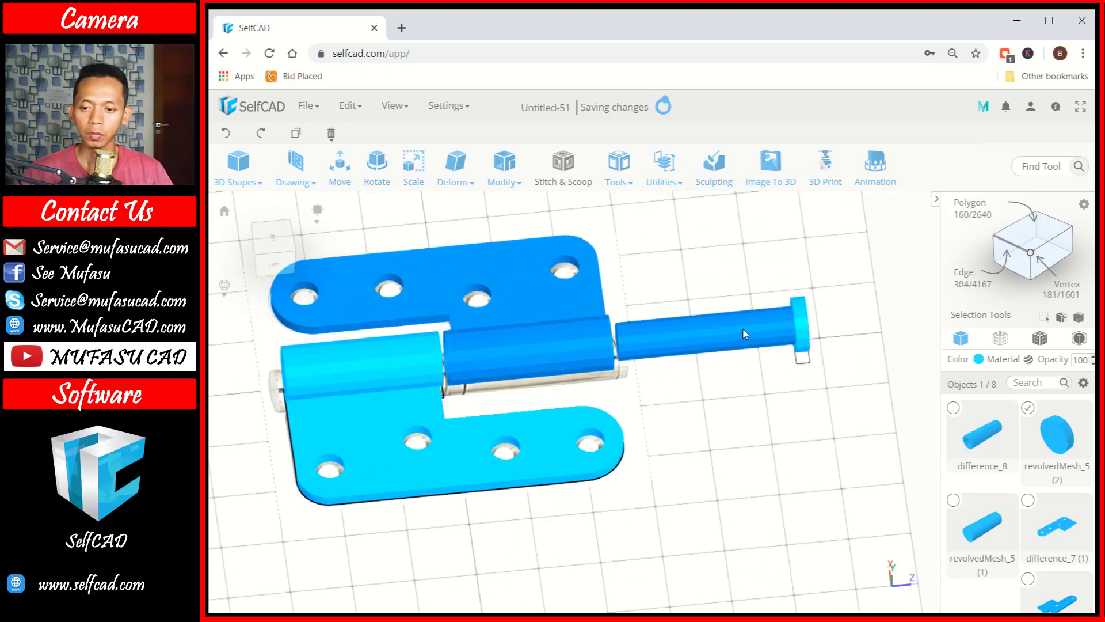
pyautogui.click(340, 166)
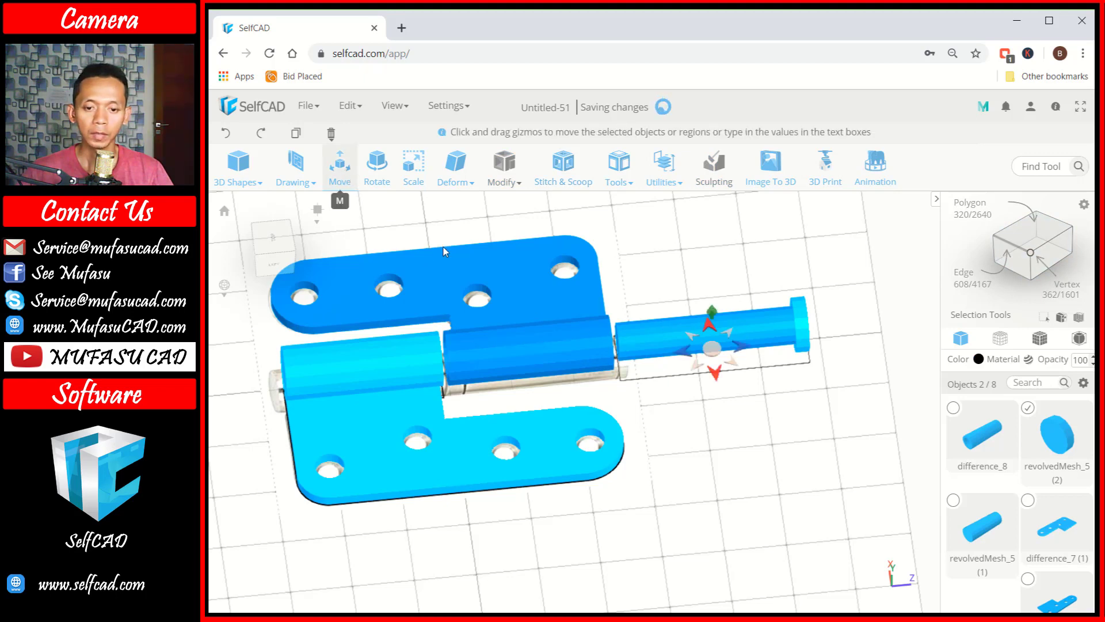
pyautogui.moveTo(691, 350); pyautogui.dragTo(505, 375)
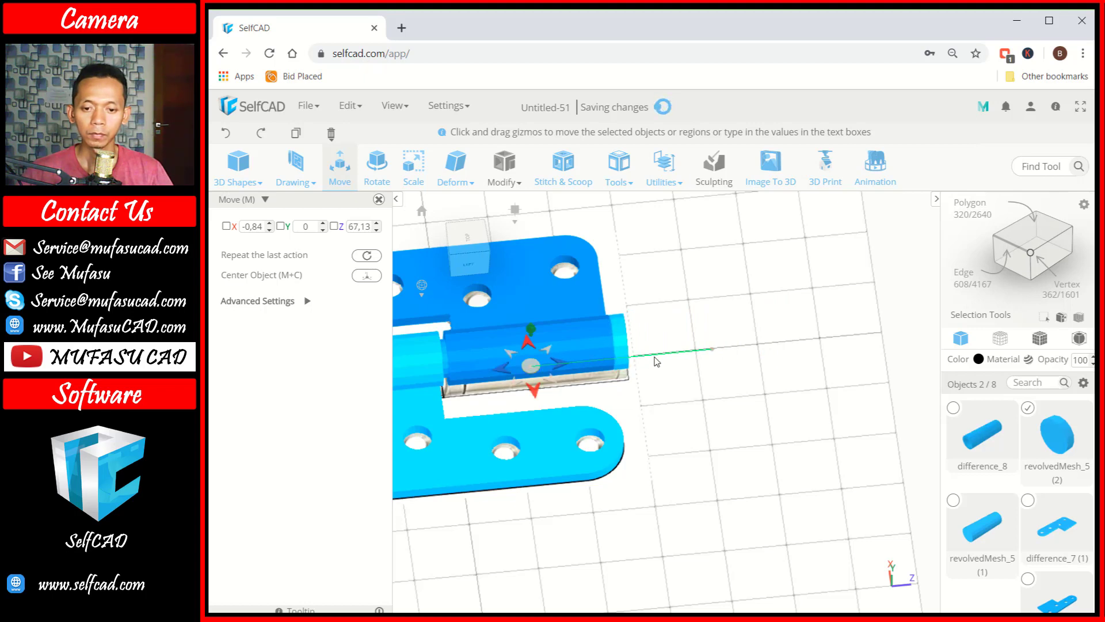
pyautogui.moveTo(655, 358); pyautogui.dragTo(691, 409)
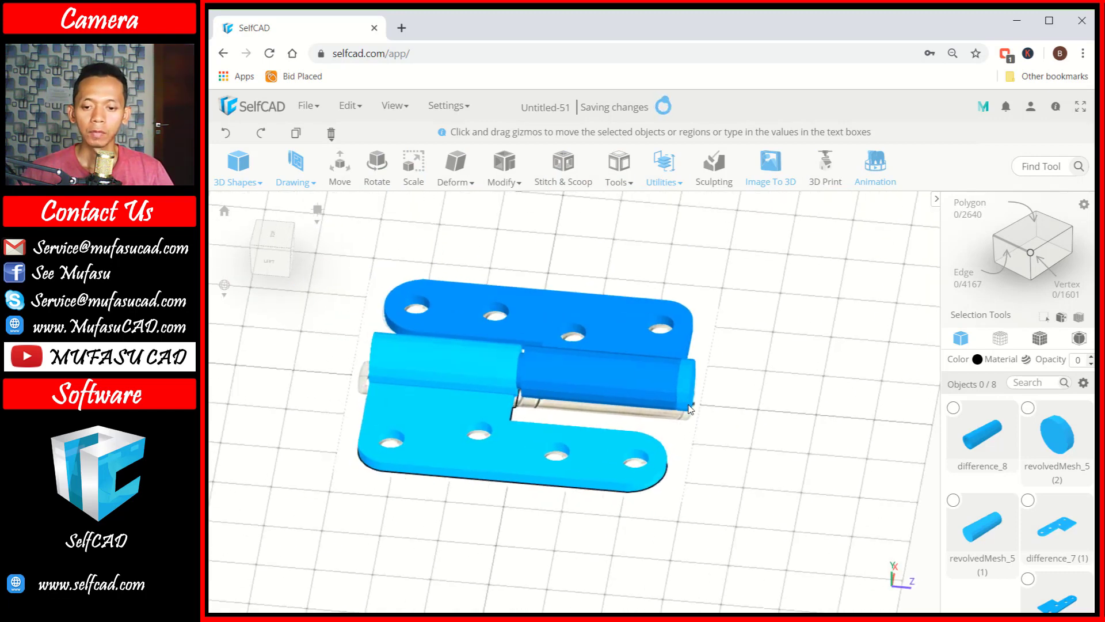
# Step: Unite the rear barrel, inner pin, end disc and the leaf attached to the rear barrel into one object
pyautogui.click(479, 364)
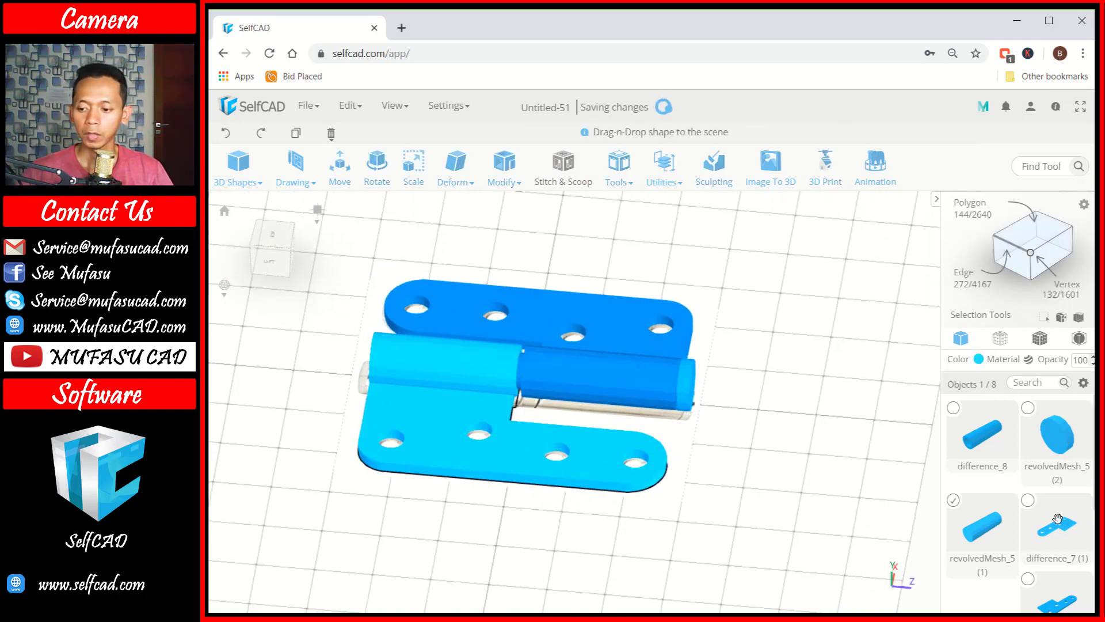
pyautogui.click(676, 416)
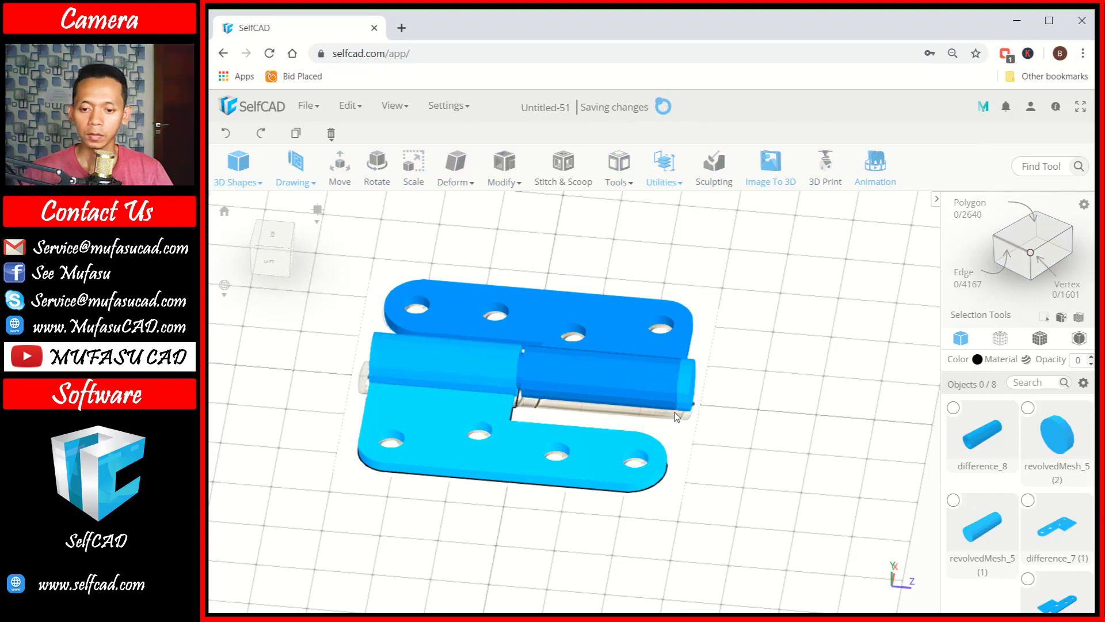
pyautogui.click(488, 364)
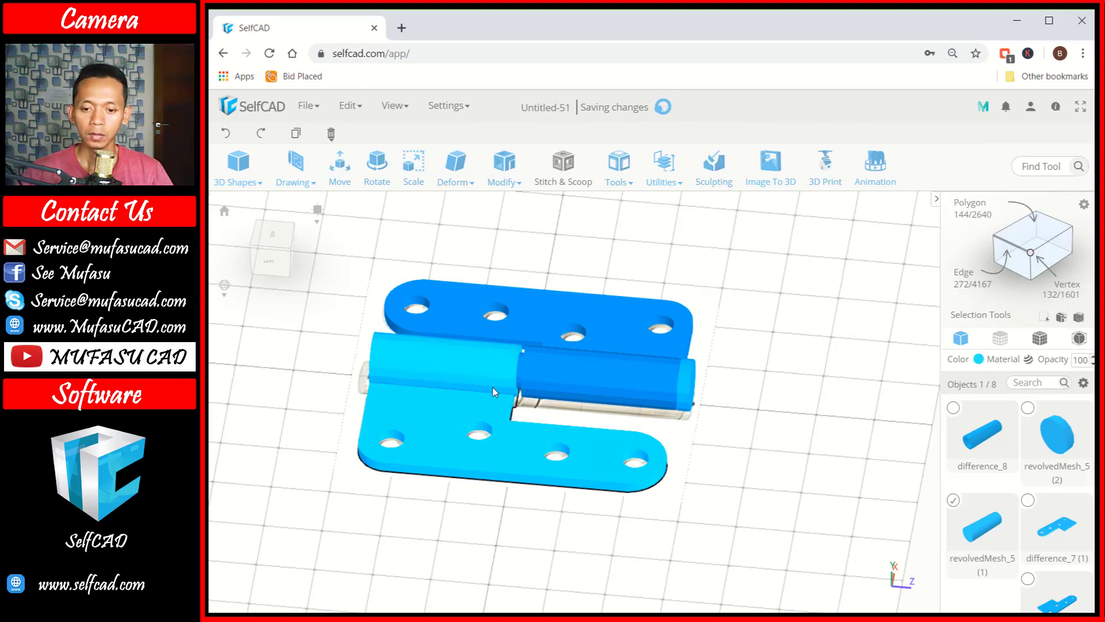
pyautogui.click(691, 400)
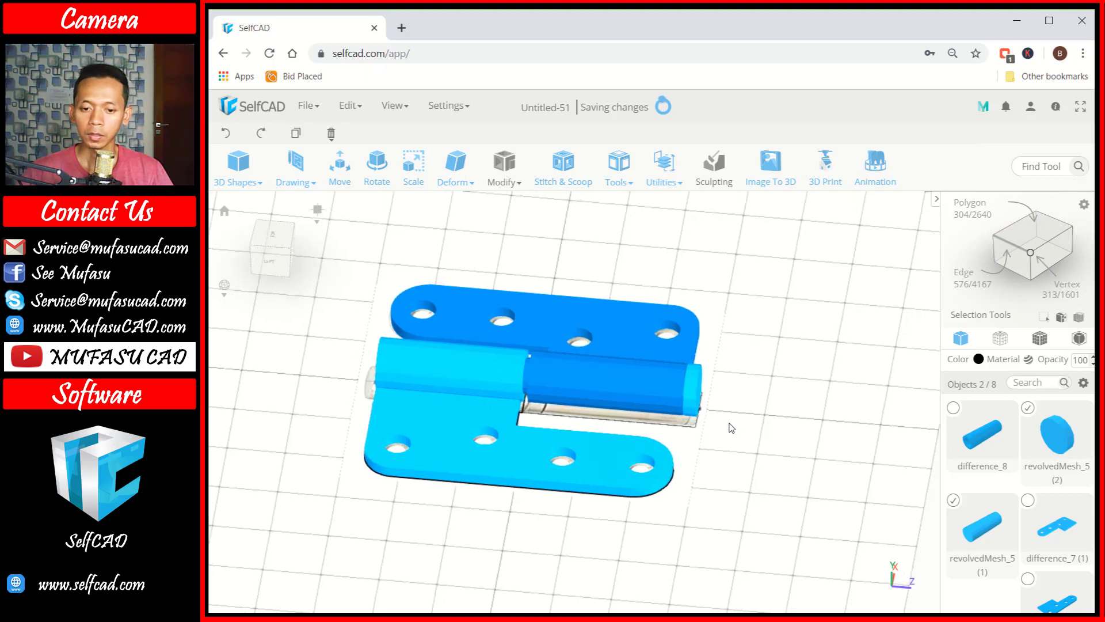
pyautogui.scroll(5, 528, 368)
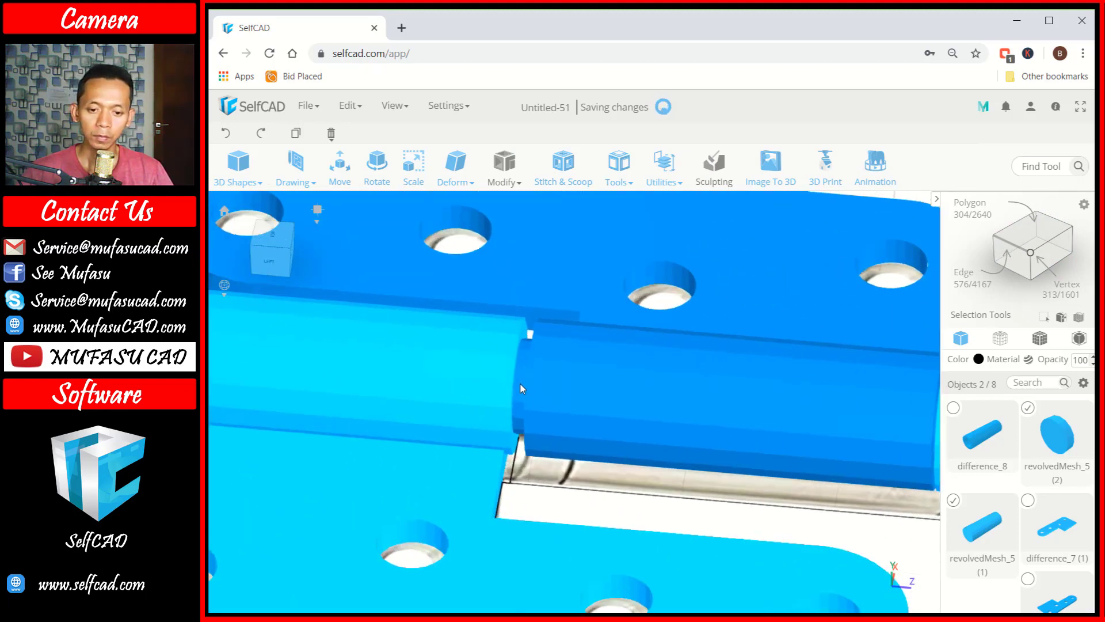
pyautogui.click(520, 385)
pyautogui.scroll(-3, 530, 391)
pyautogui.scroll(-2, 550, 409)
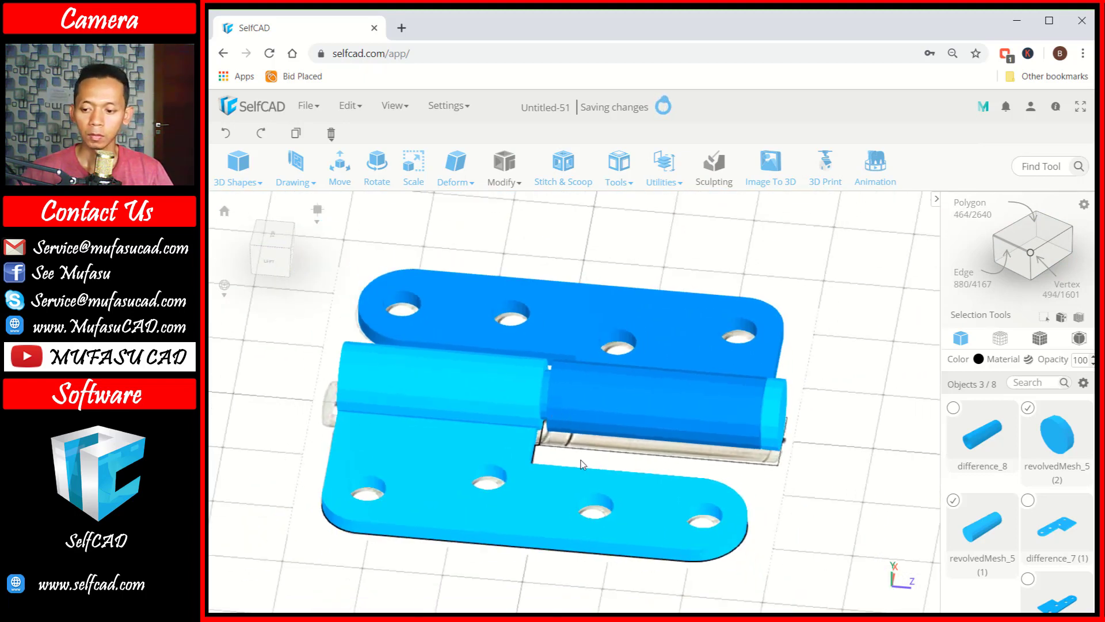
pyautogui.click(418, 495)
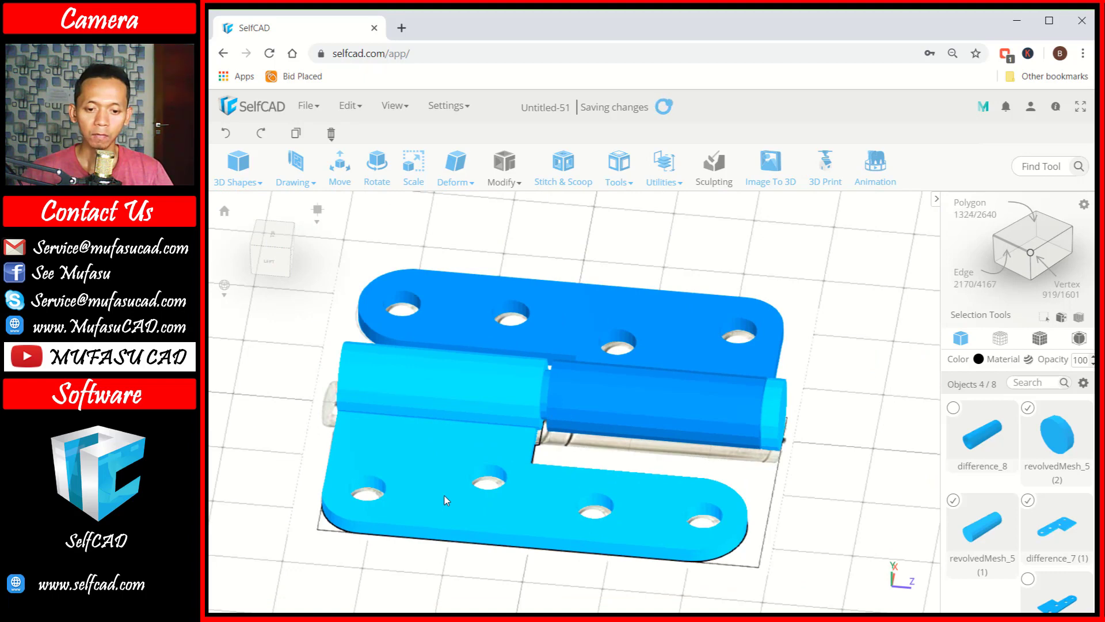
pyautogui.click(566, 178)
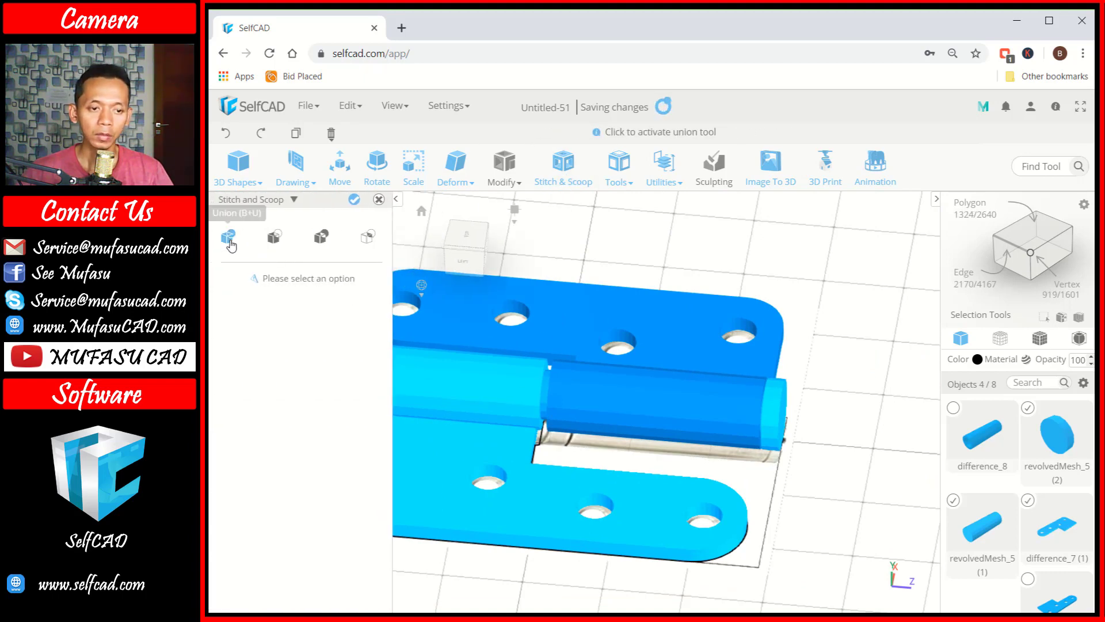
pyautogui.click(229, 239)
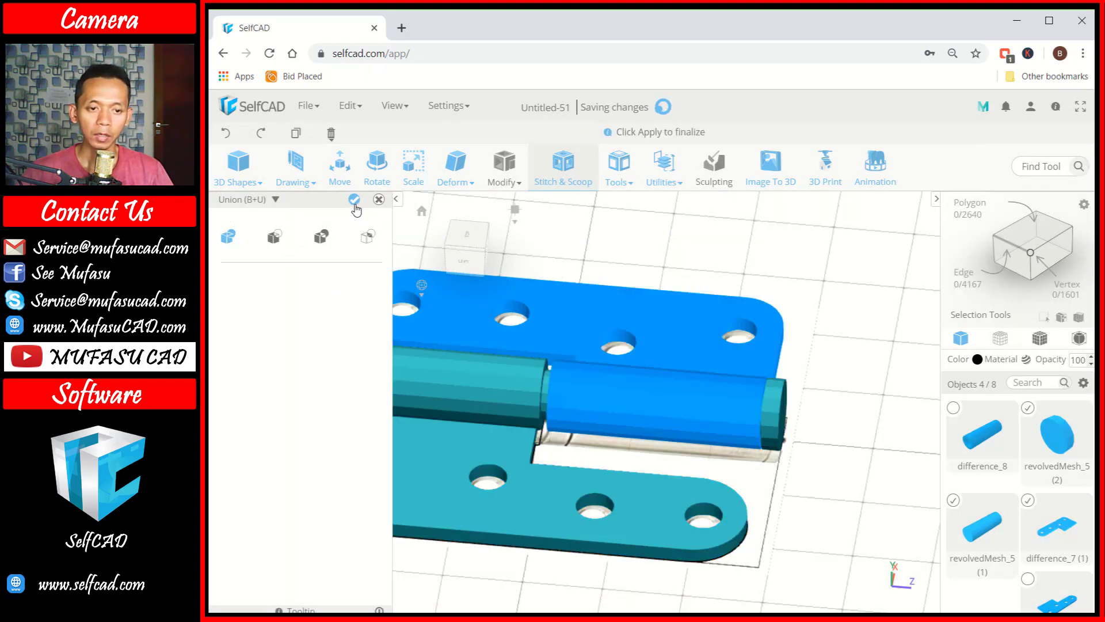
pyautogui.click(354, 200)
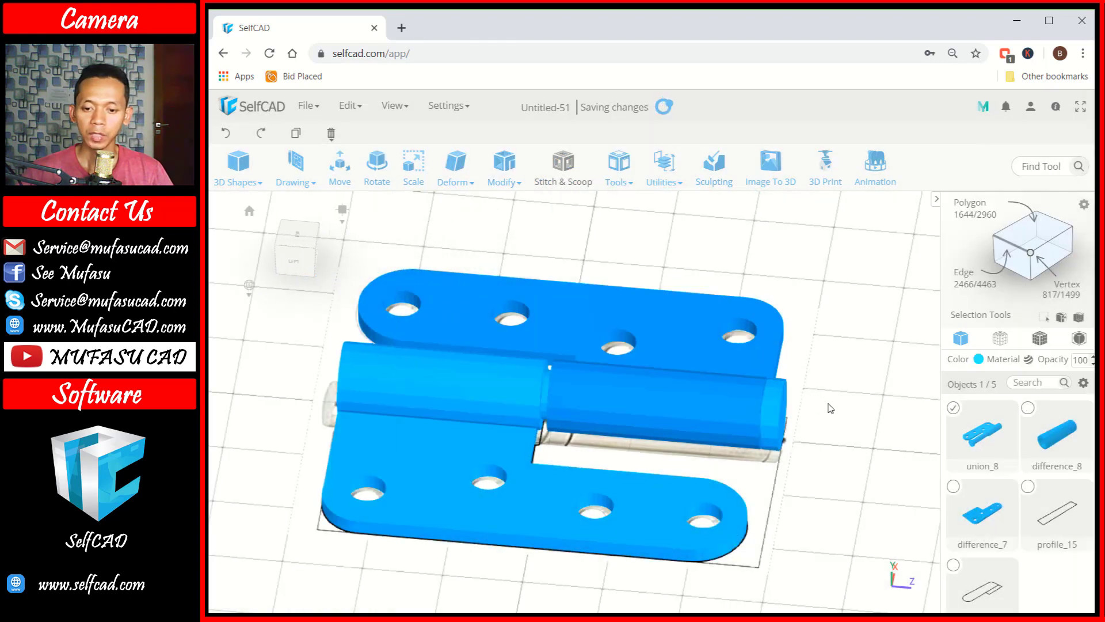
# Step: Unite the hollow front barrel with the other drilled leaf into one object
pyautogui.moveTo(829, 399); pyautogui.dragTo(699, 419)
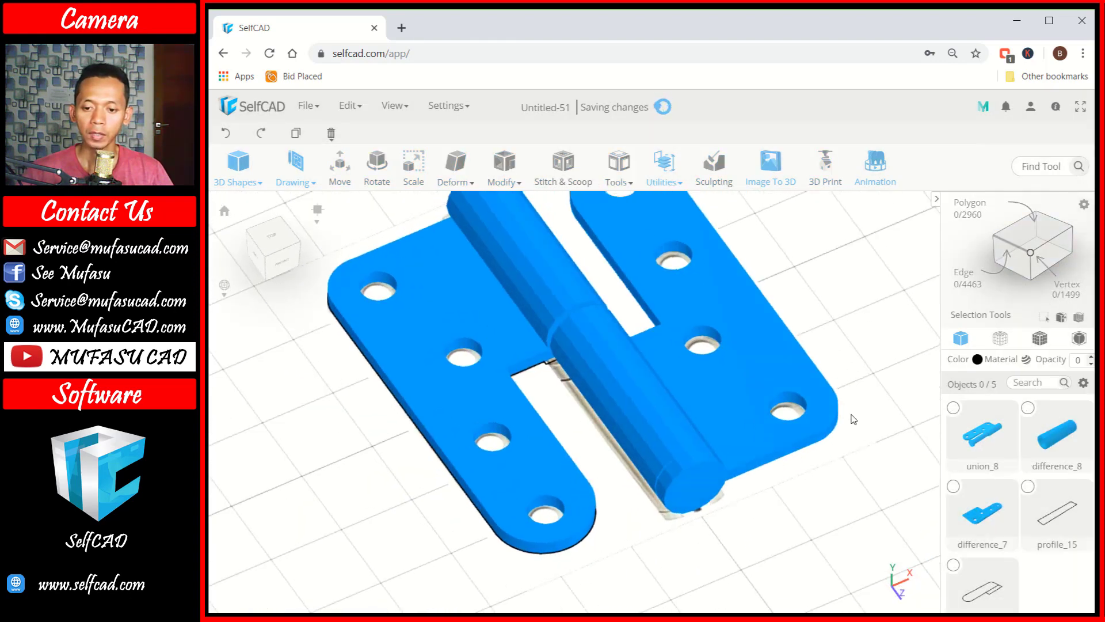
pyautogui.moveTo(854, 419); pyautogui.dragTo(775, 357)
pyautogui.click(771, 349)
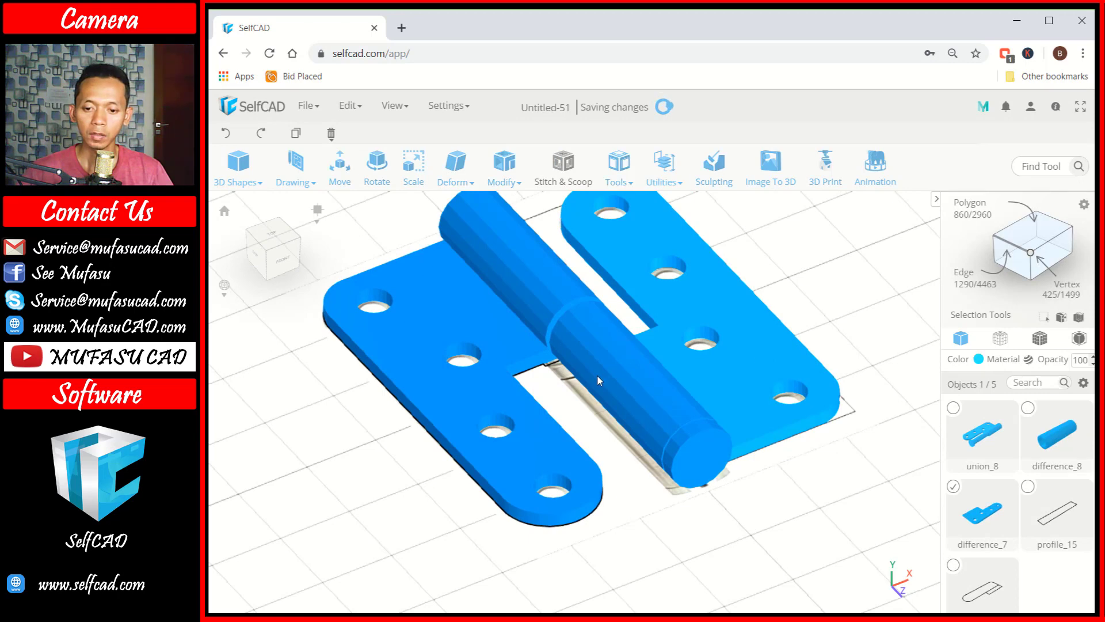
pyautogui.keyDown('shift'); pyautogui.click(616, 365); pyautogui.keyUp('shift')
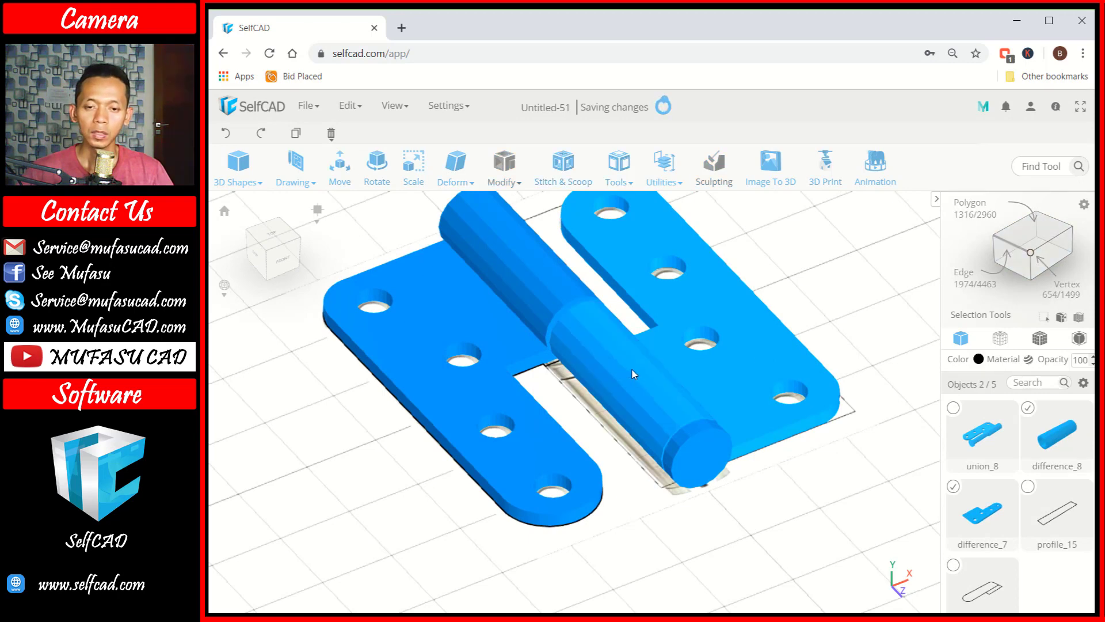
pyautogui.click(564, 173)
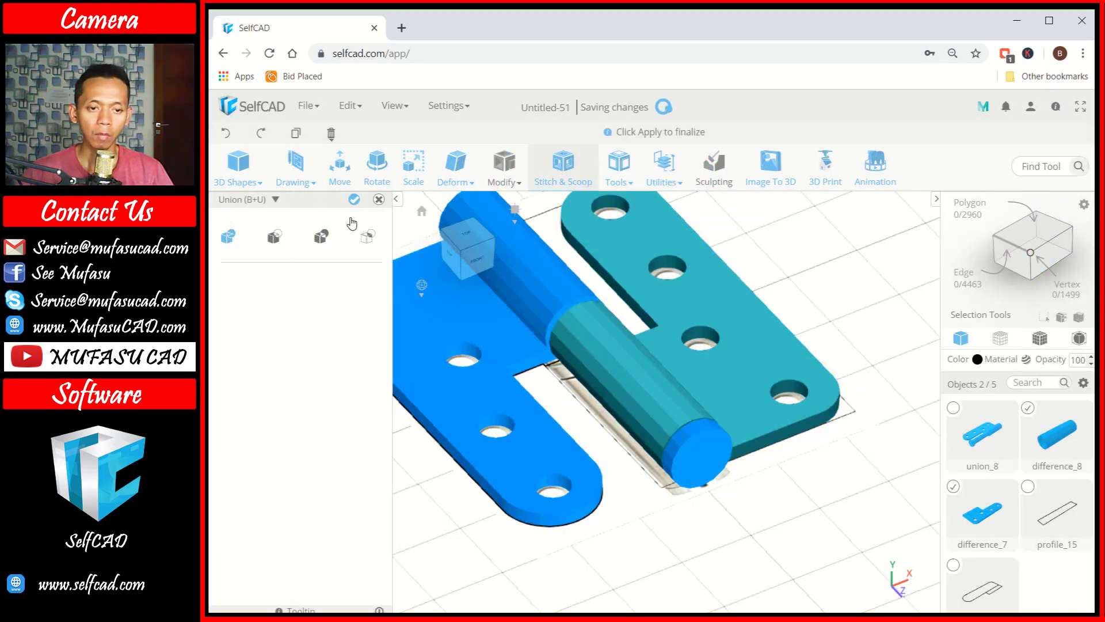
pyautogui.click(354, 200)
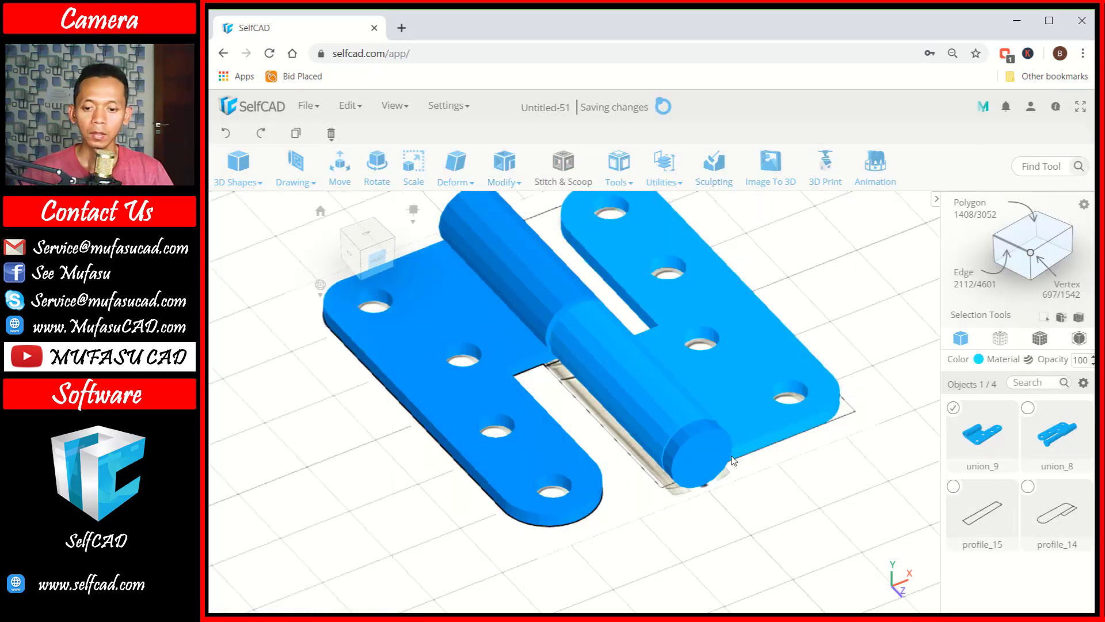
# Step: Hide the hinge half with the hollow front barrel, examine the remaining half with its pin, and show the hidden half again
pyautogui.scroll(-2, 799, 506)
pyautogui.moveTo(771, 510); pyautogui.dragTo(821, 506)
pyautogui.moveTo(411, 453); pyautogui.dragTo(572, 353)
pyautogui.click(573, 354)
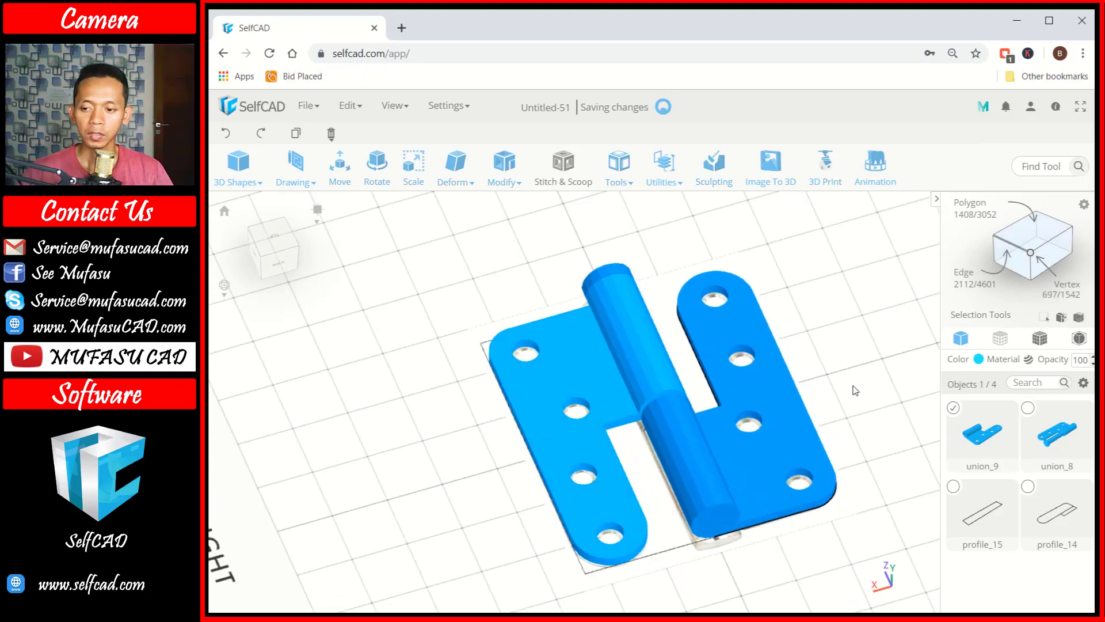
pyautogui.click(1082, 383)
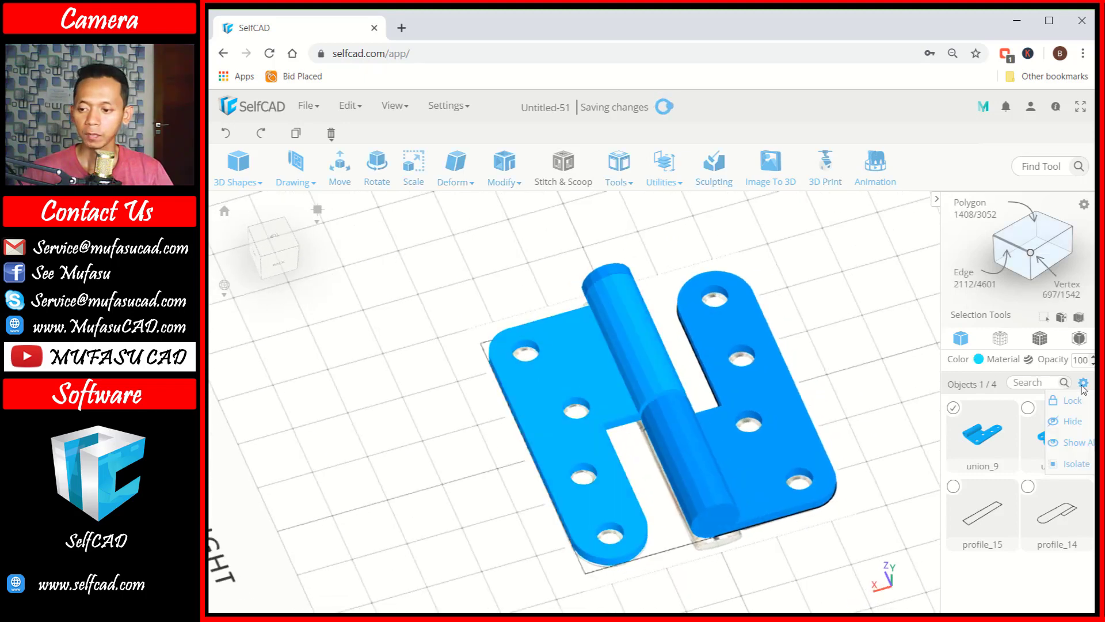
pyautogui.click(1072, 421)
pyautogui.moveTo(433, 420); pyautogui.dragTo(694, 373)
pyautogui.click(954, 409)
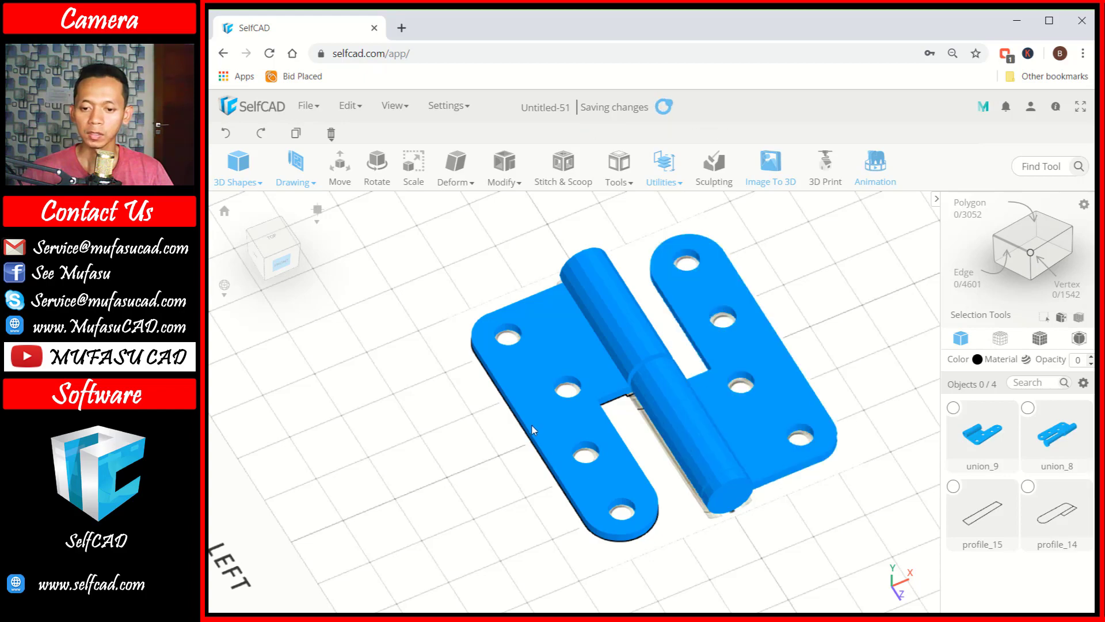
pyautogui.moveTo(532, 426); pyautogui.dragTo(560, 419)
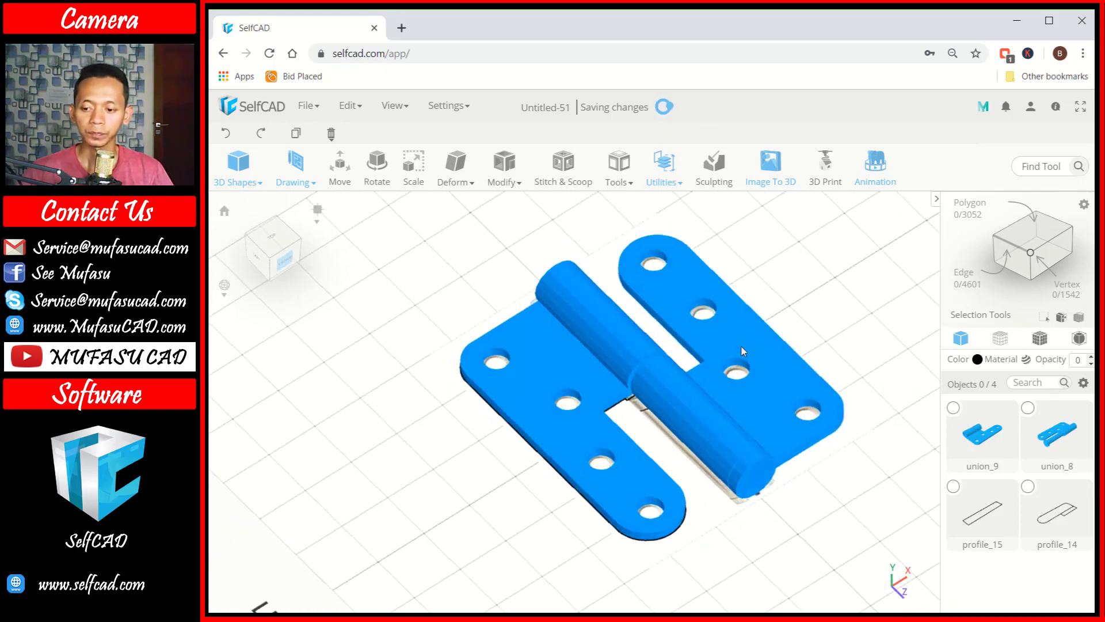
pyautogui.moveTo(742, 346); pyautogui.dragTo(706, 347, button='right')
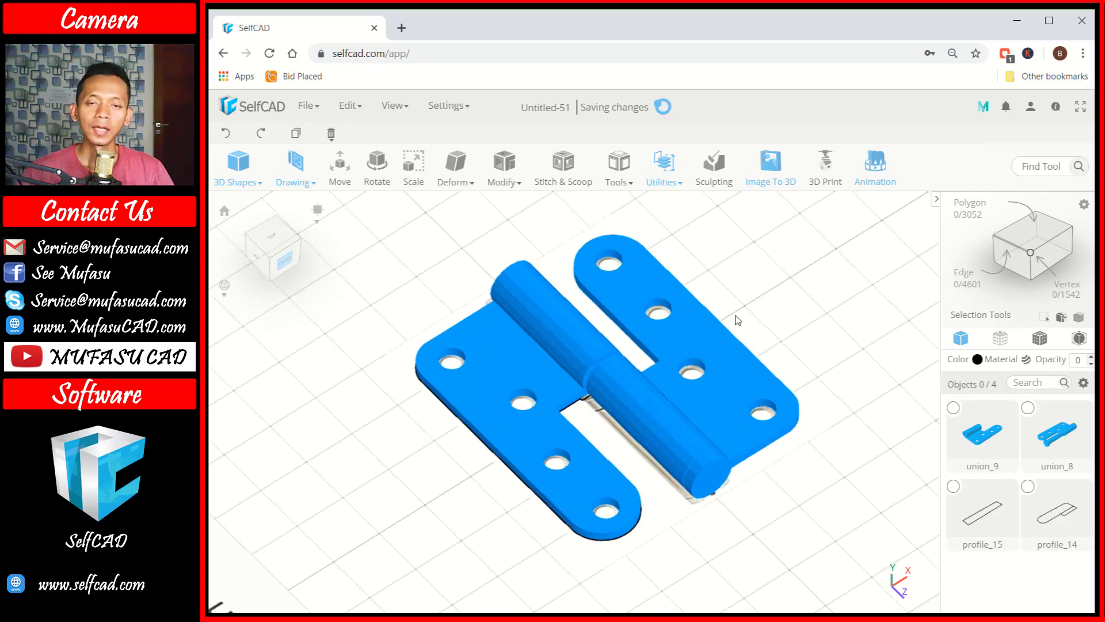